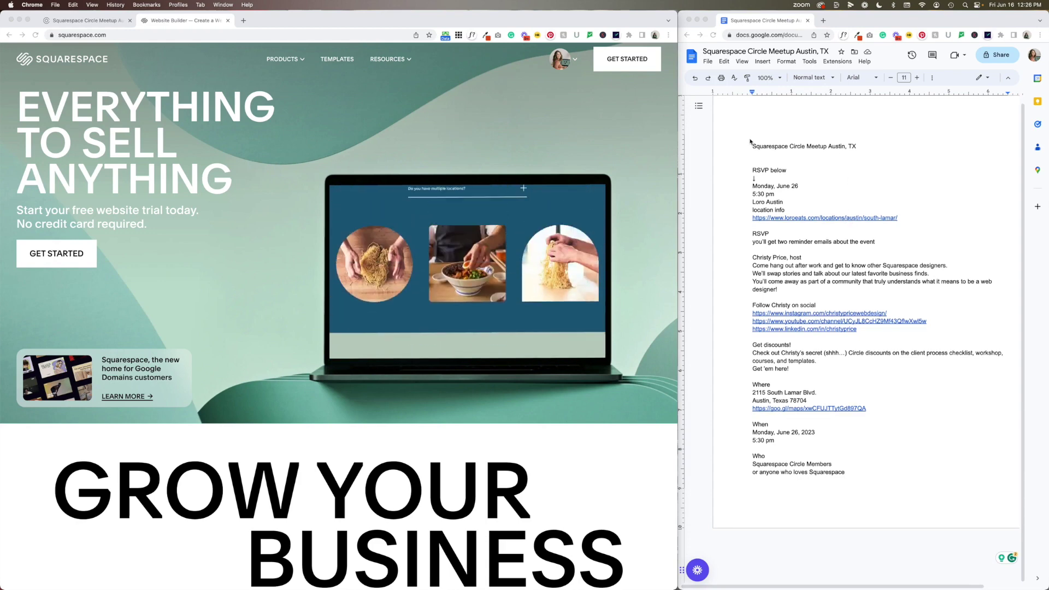
Delete the empty first line above the title in the meetup notes document
left_click(751, 265)
left_click_drag(830, 473, 736, 141)
left_click(742, 147)
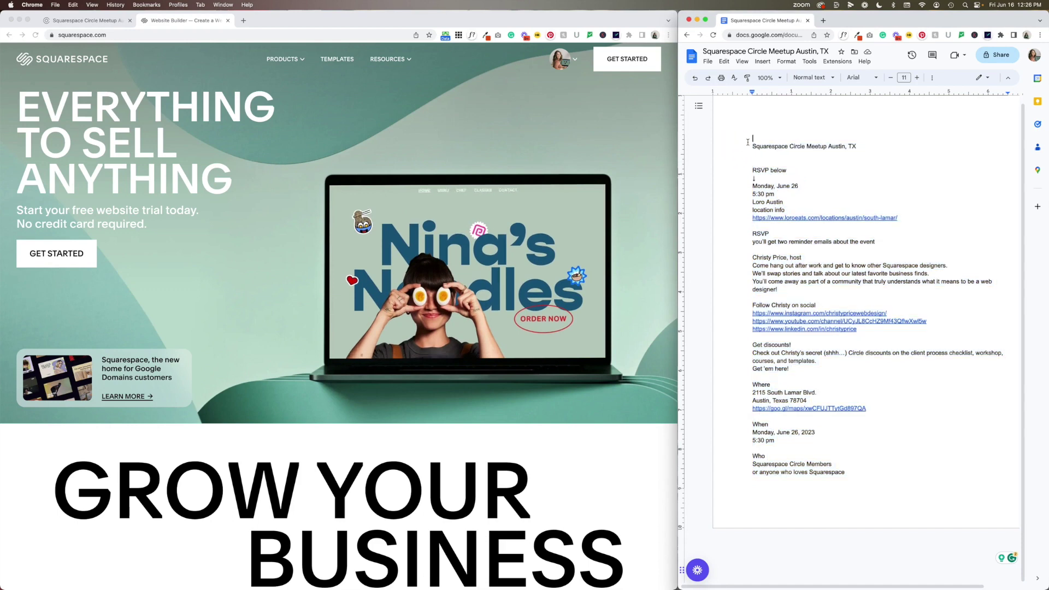
key("Delete")
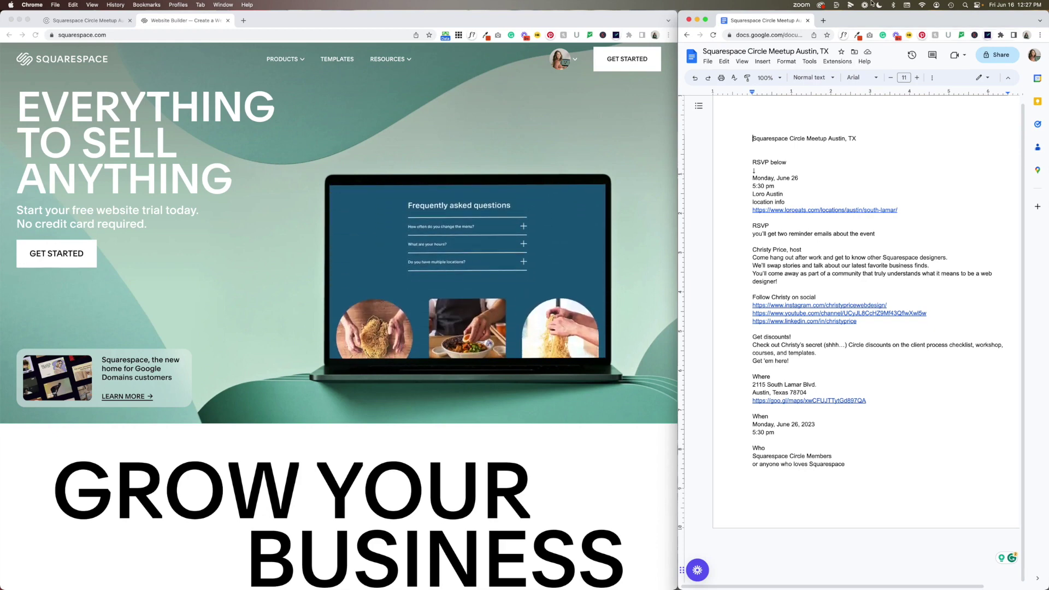
Start a new site with Squarespace's Build your own template option
left_click(629, 63)
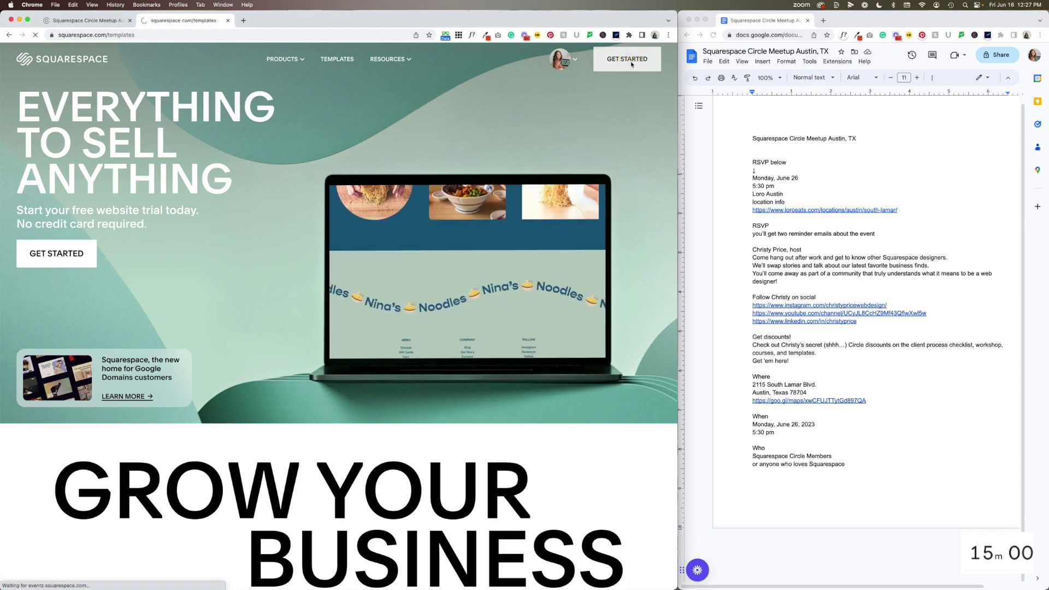
left_click(631, 64)
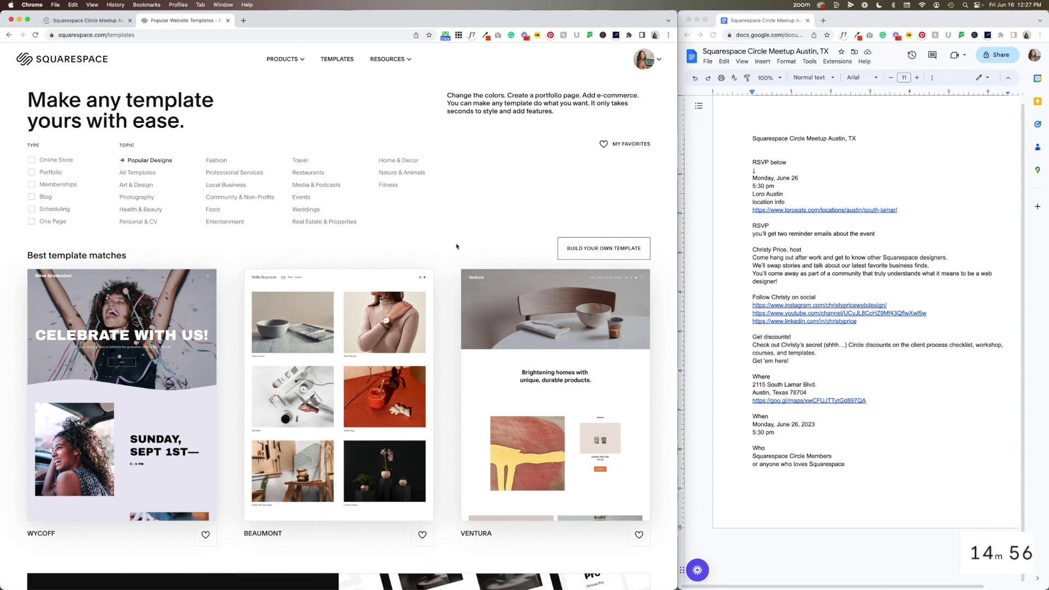
scroll(456, 246, "down", 1)
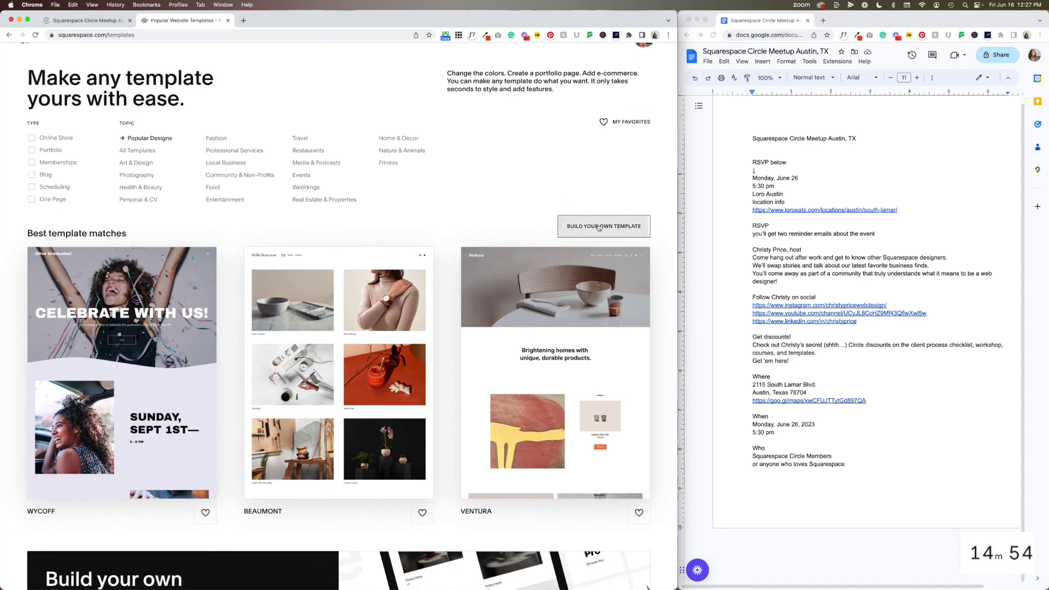
scroll(593, 229, "down", 6)
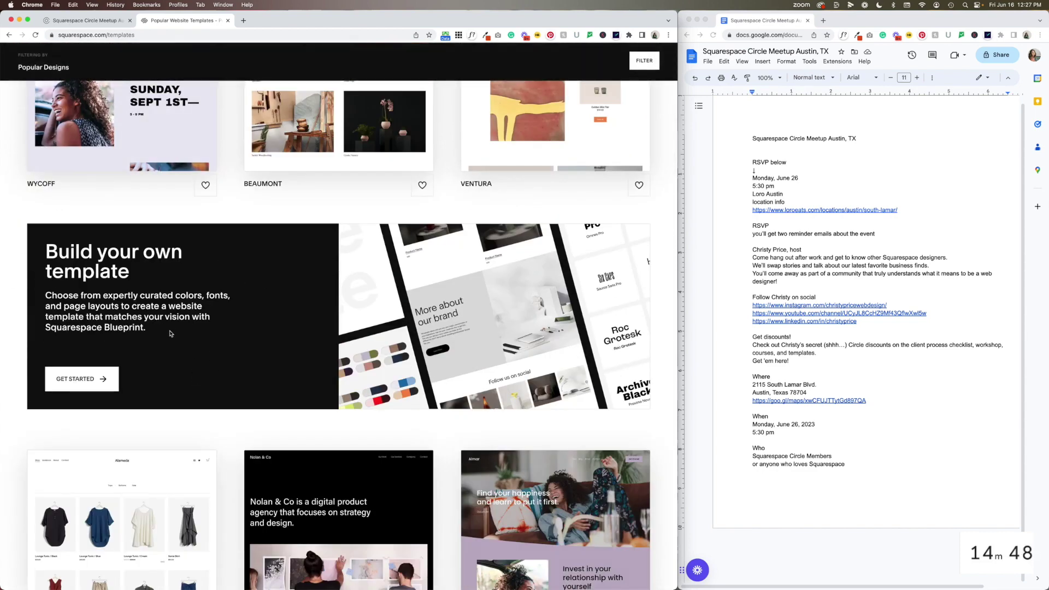
left_click(85, 379)
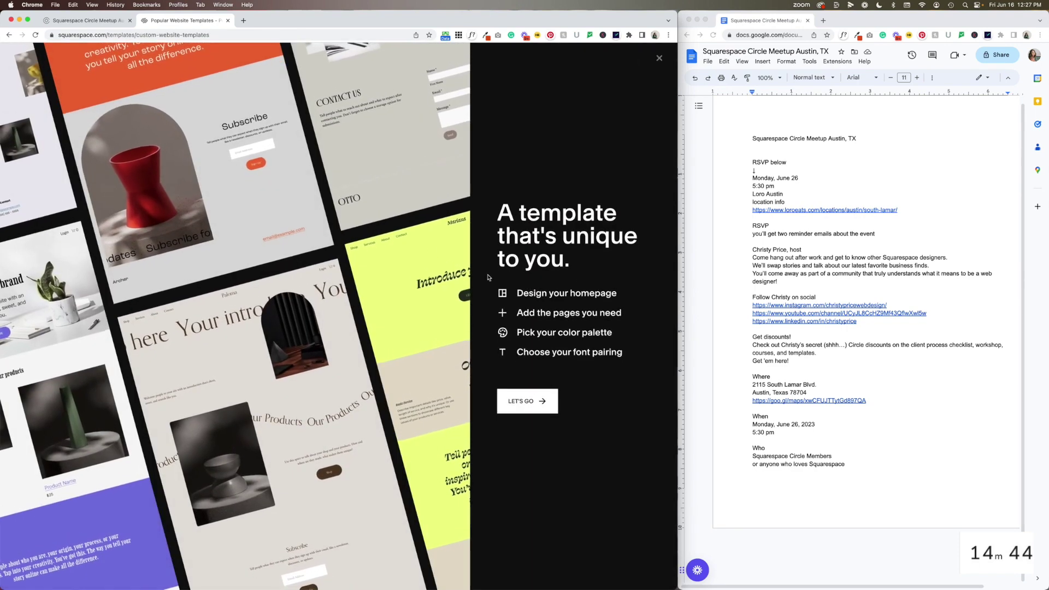
left_click(533, 407)
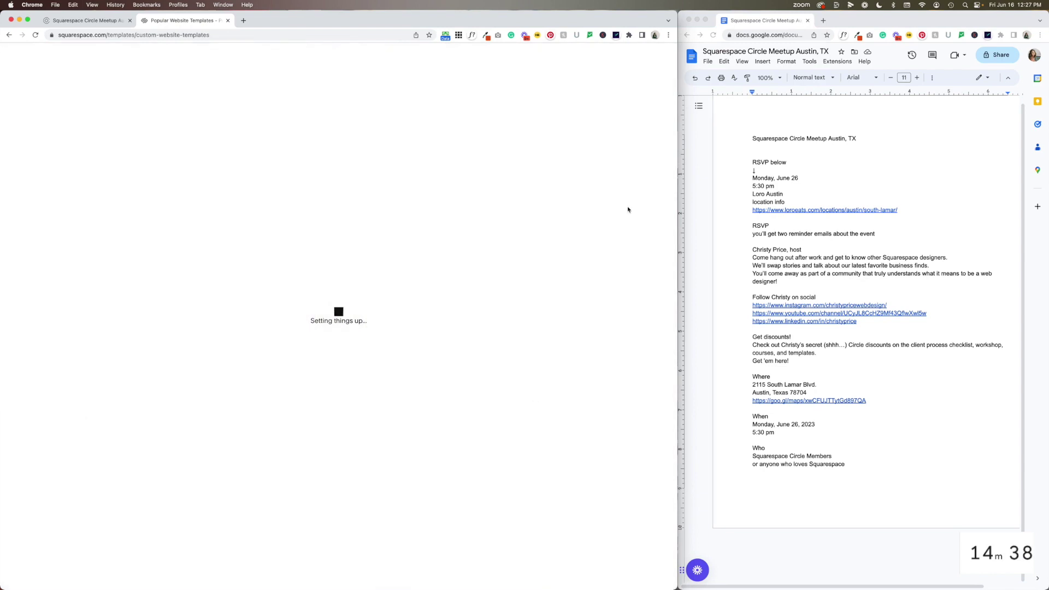
Name the site 'Squarespace Circle Meetup Austin, TX' from the notes title and continue
left_click(740, 137)
left_click_drag(752, 138, 860, 140)
key("super+c")
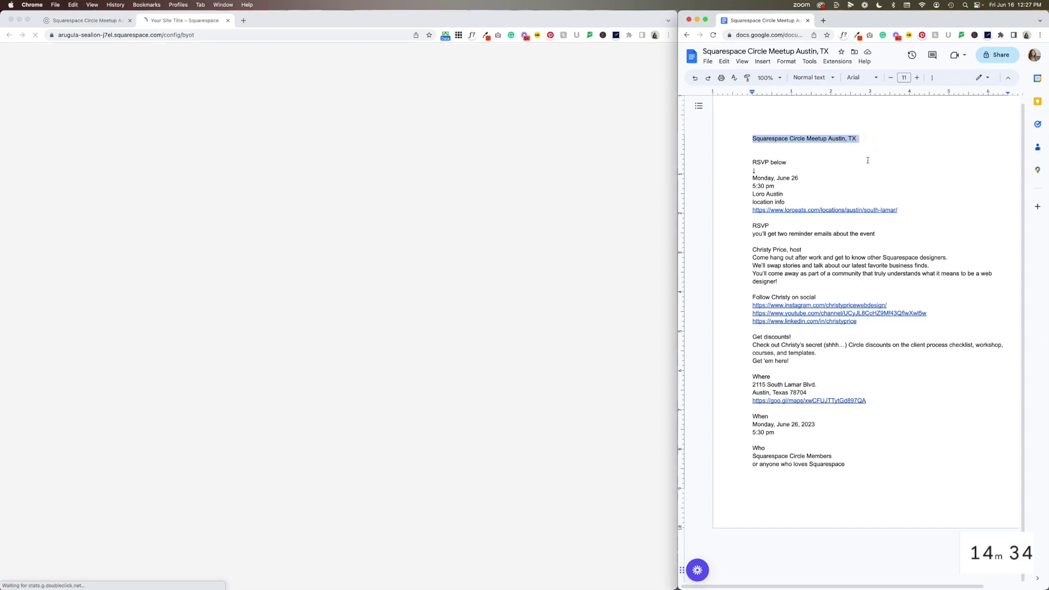
left_click(531, 162)
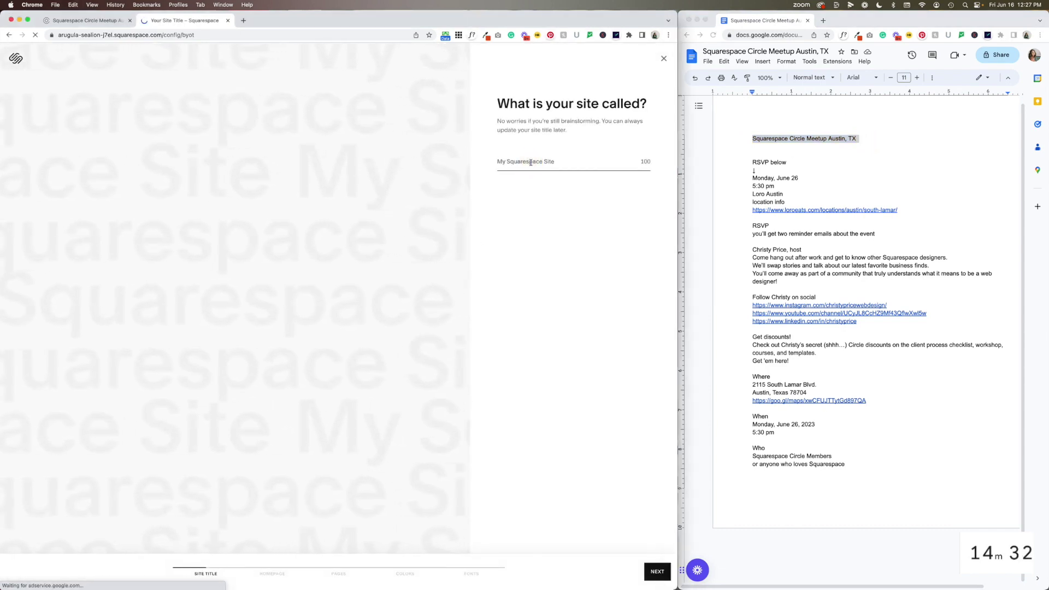
key("super+v")
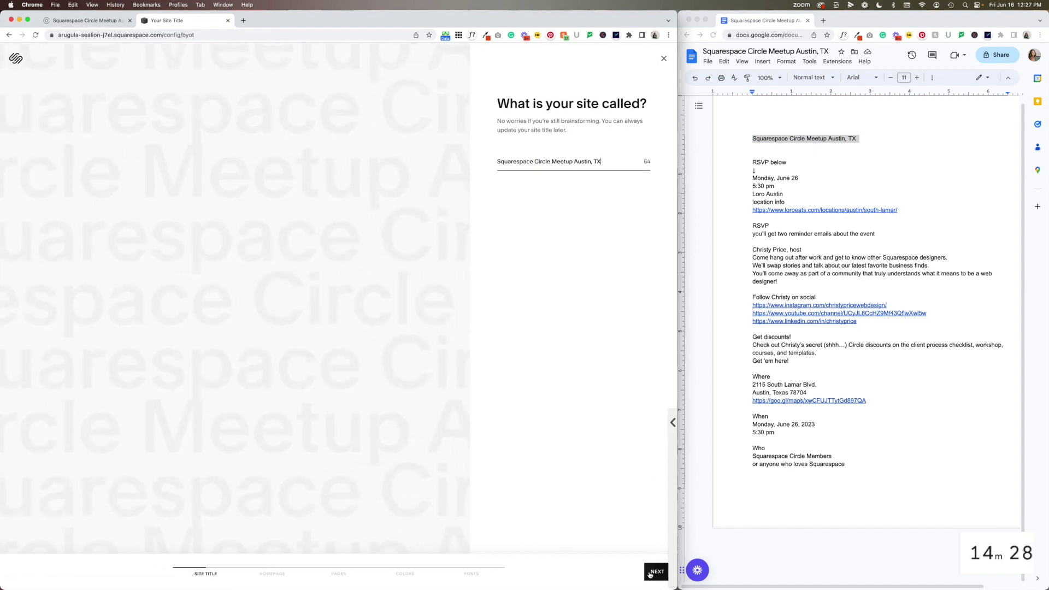
left_click(653, 571)
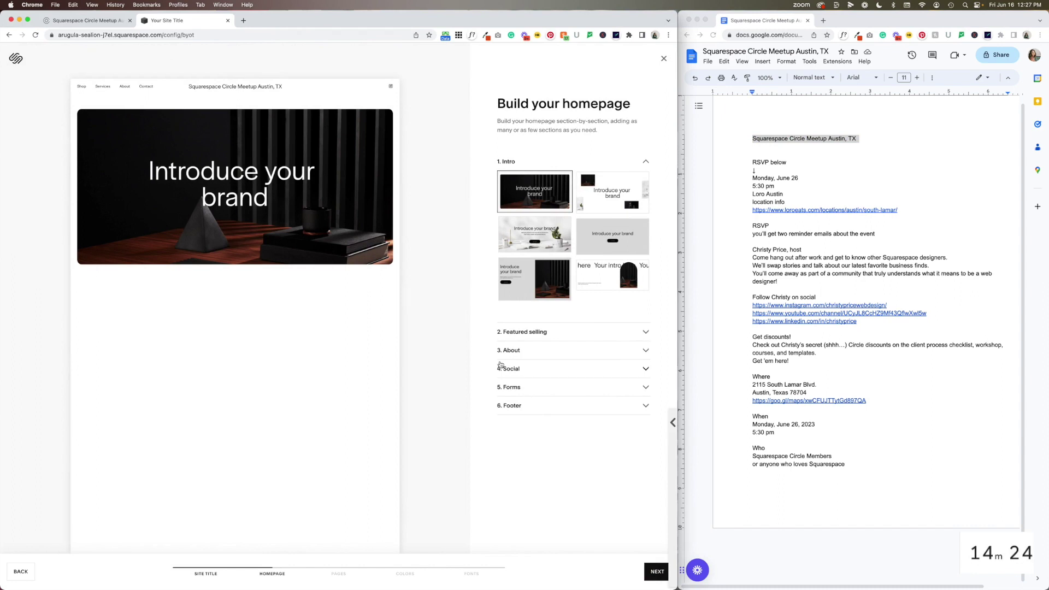
Choose the dark Introduce your brand intro layout after previewing several alternatives
left_click(613, 203)
left_click(561, 232)
left_click(535, 278)
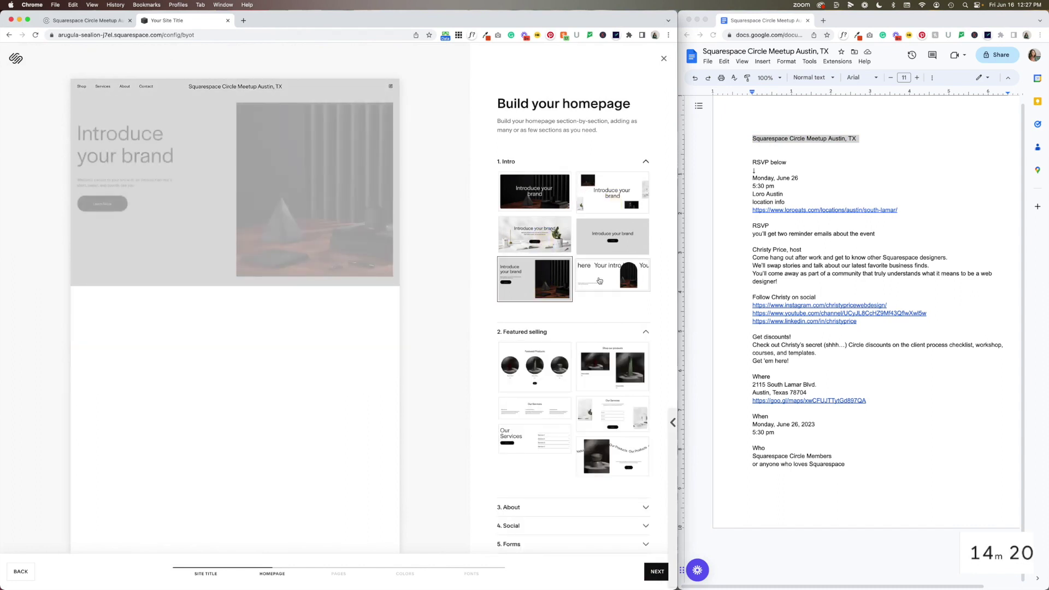
left_click(612, 274)
left_click(516, 186)
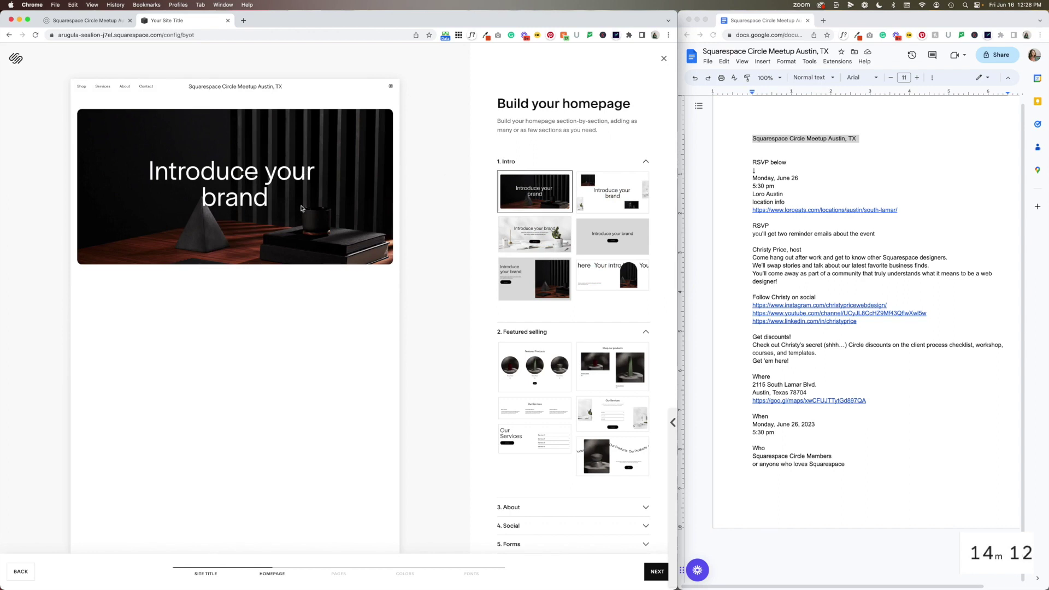
Add the Our Services, second About layout and Follow us on social sections
scroll(529, 328, "down", 3)
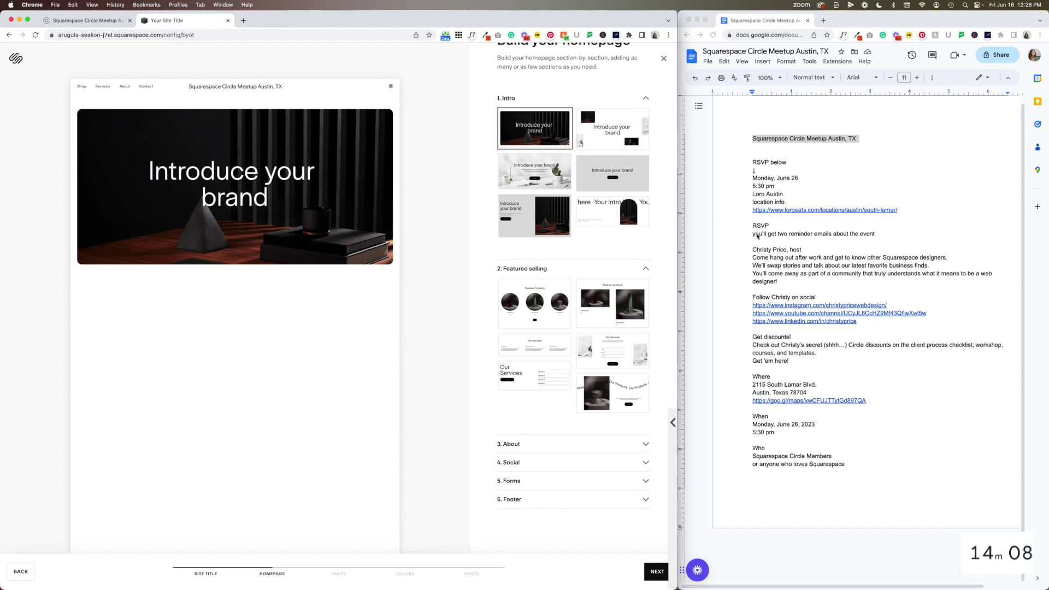
left_click(533, 376)
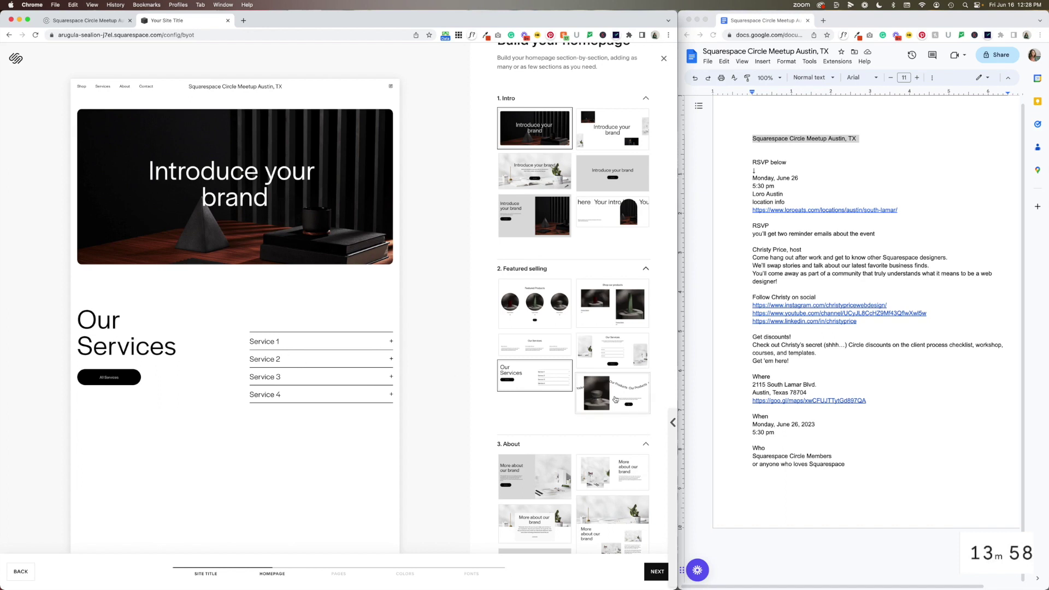
scroll(615, 399, "down", 5)
left_click(612, 322)
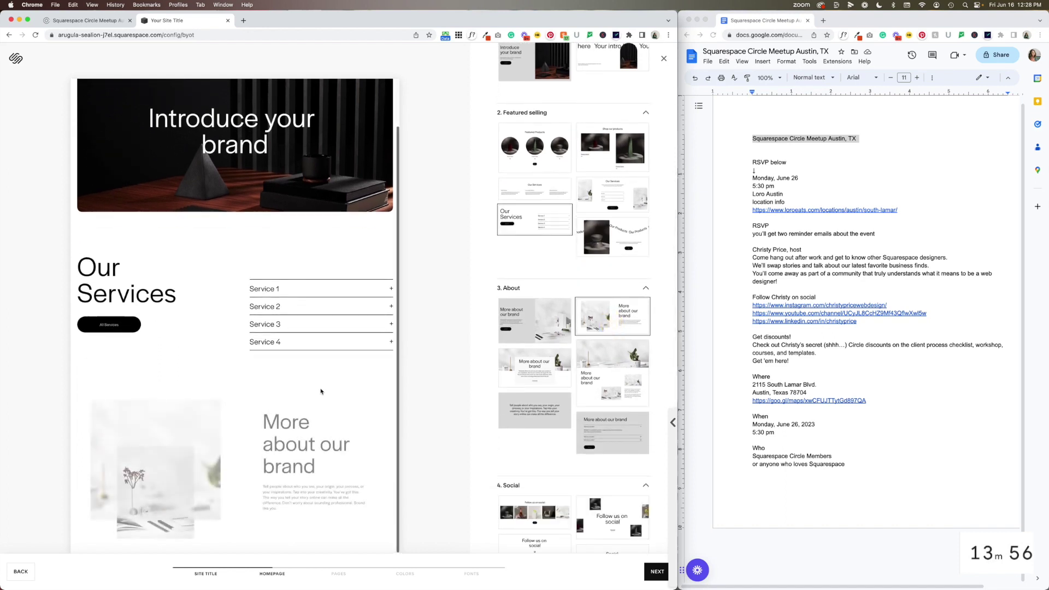
scroll(529, 325, "down", 3)
left_click(534, 356)
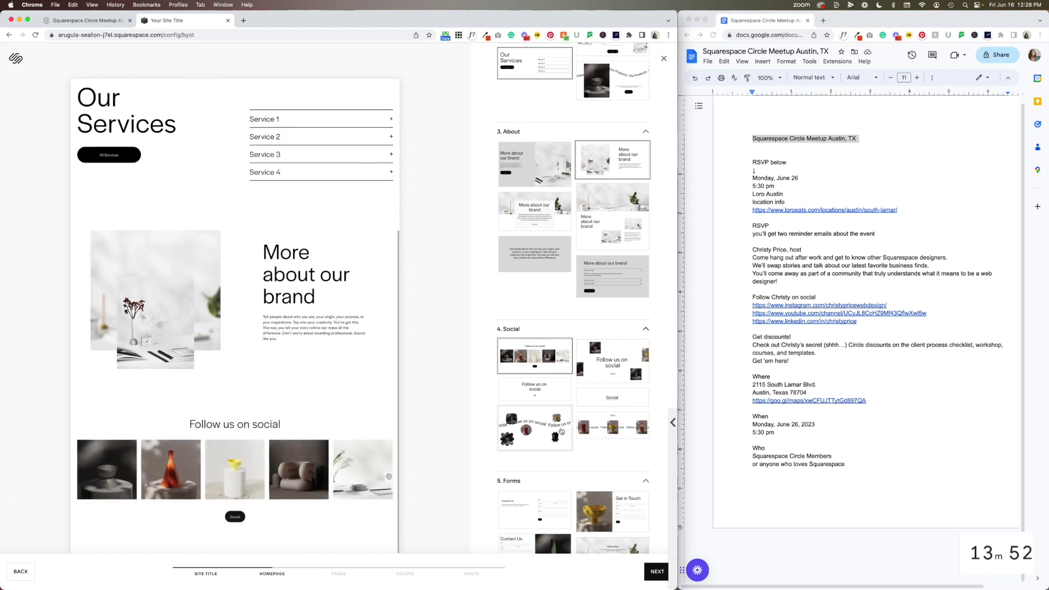
scroll(547, 386, "down", 4)
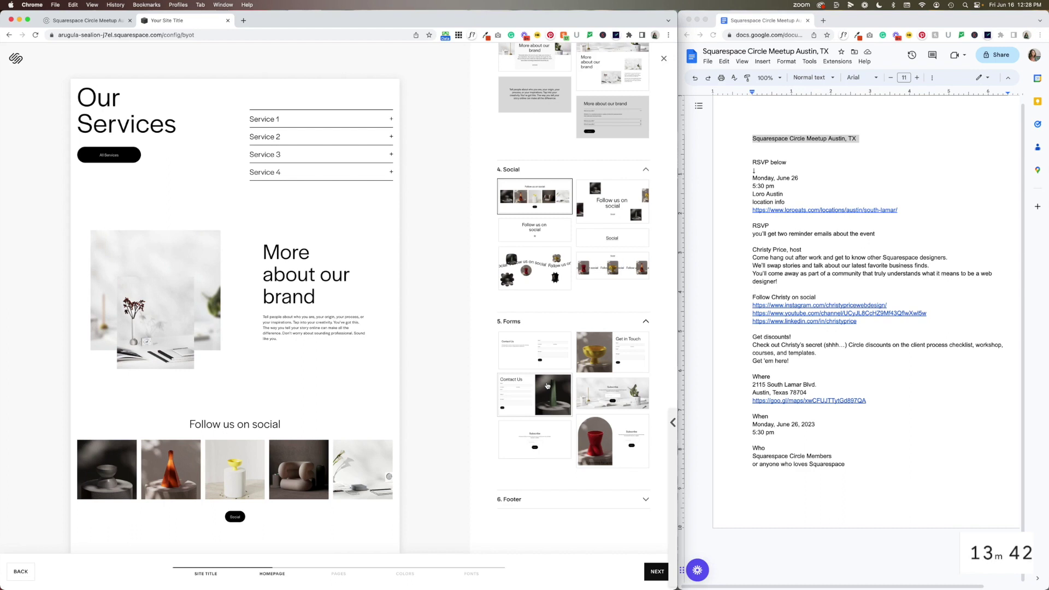
Add the Contact Us form section and the first Location, Hours and Contact footer
left_click(547, 385)
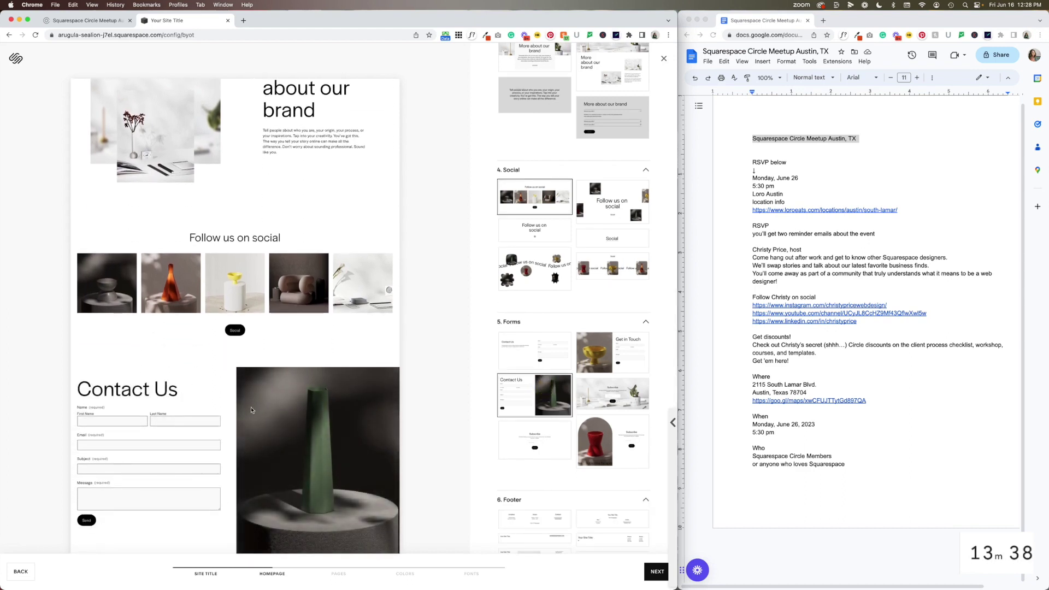
left_click(525, 516)
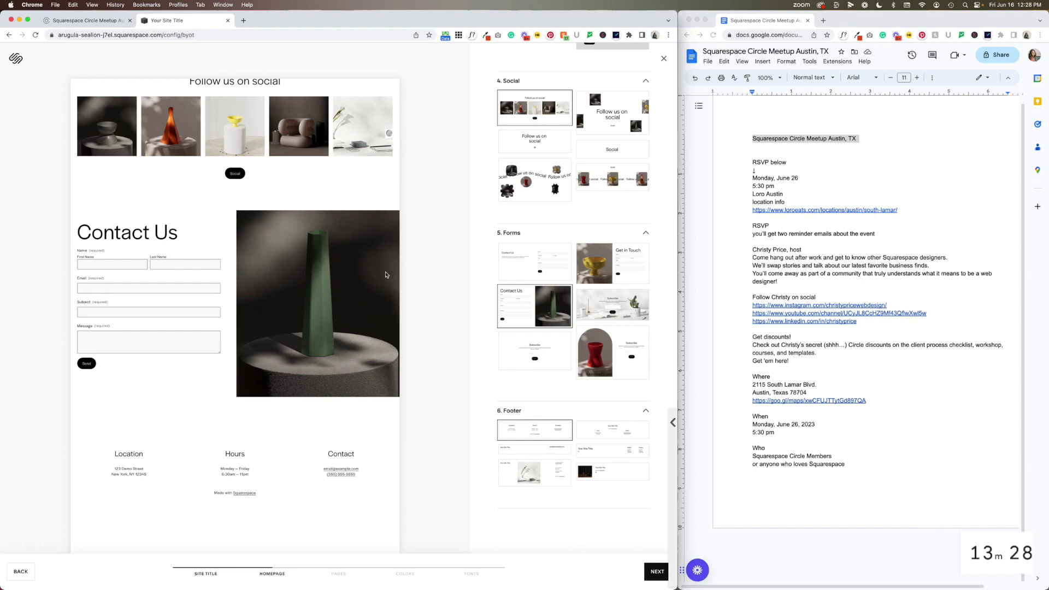
scroll(339, 240, "up", 15)
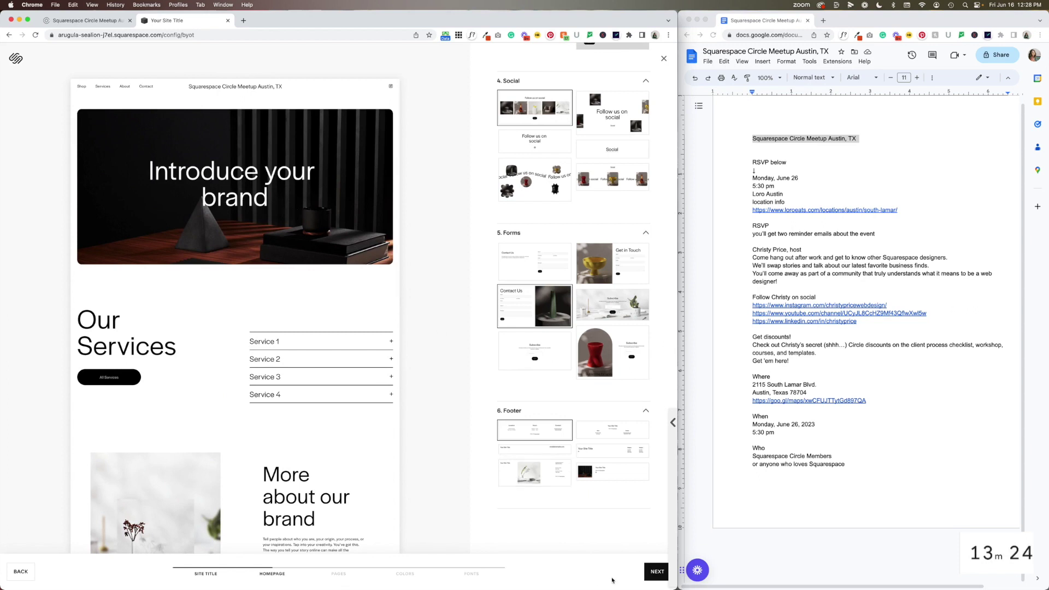
Leave out the suggested About and Contact pages
left_click(657, 572)
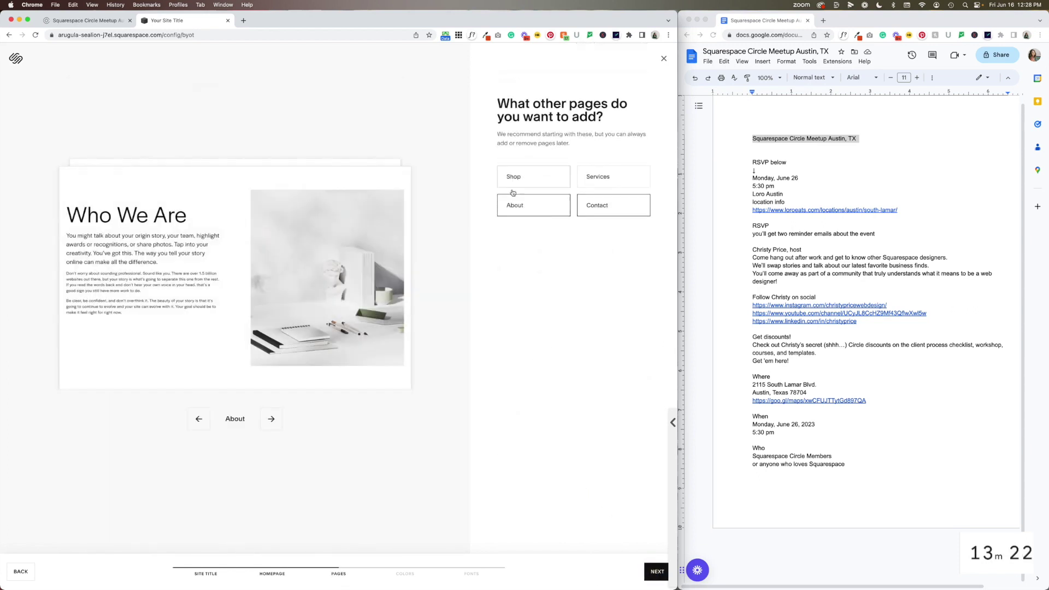
left_click(519, 205)
left_click(625, 206)
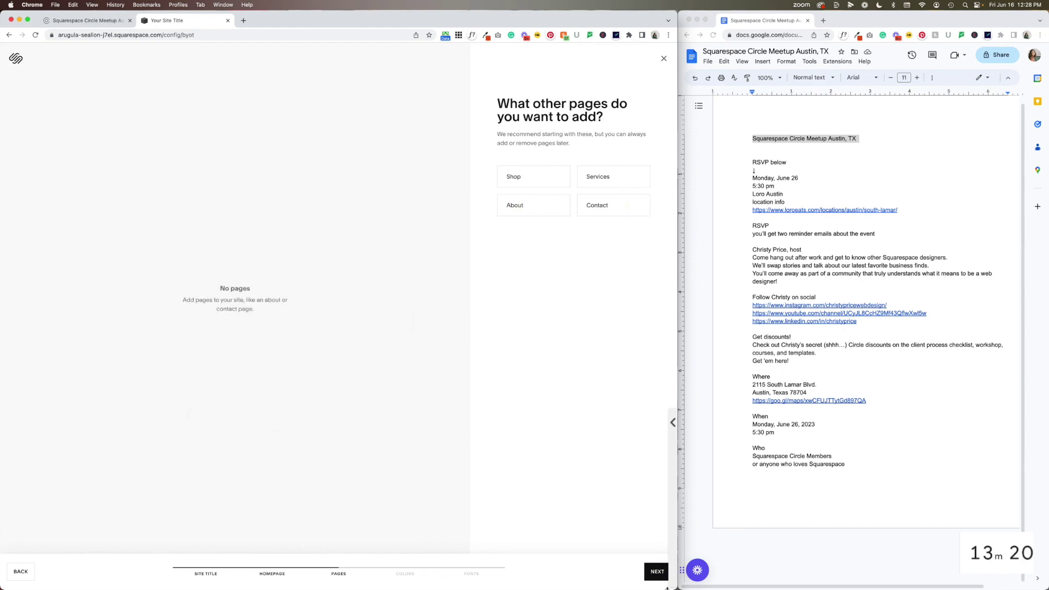
Apply the third Neutral palette in beige with brown accents
left_click(657, 571)
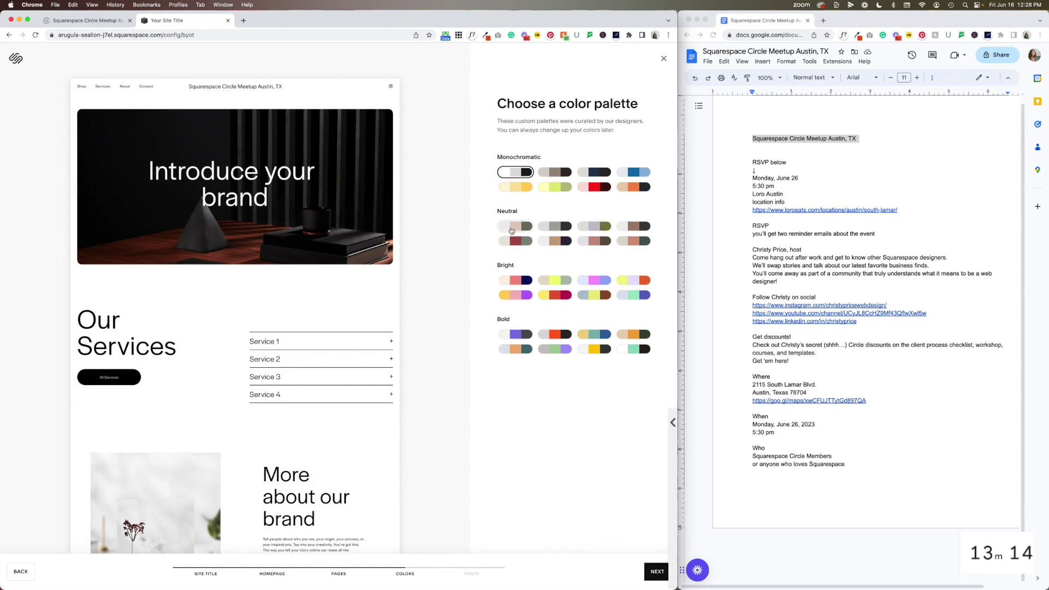
left_click(511, 282)
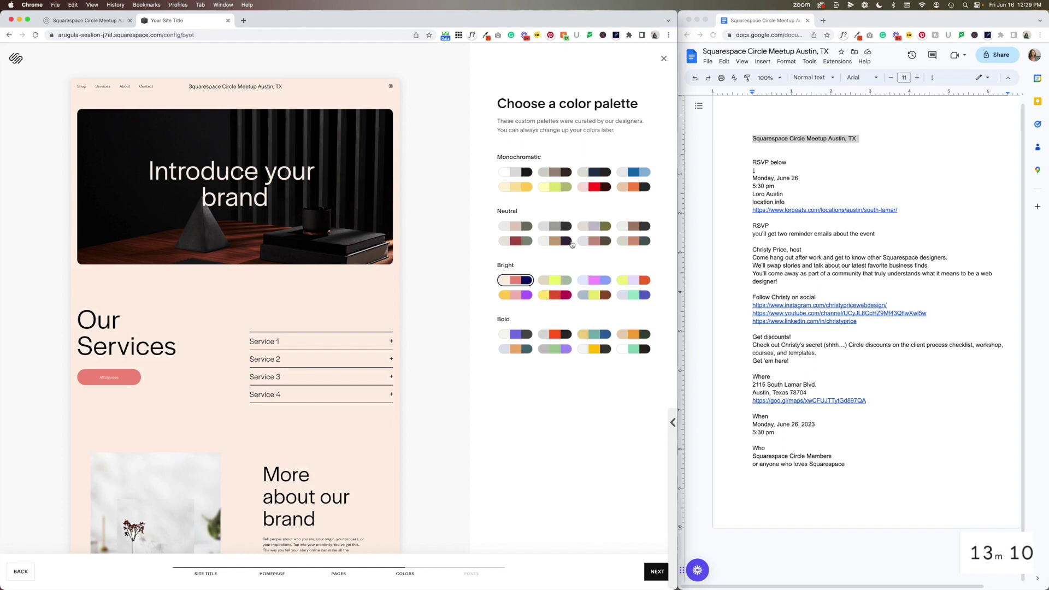
left_click(515, 225)
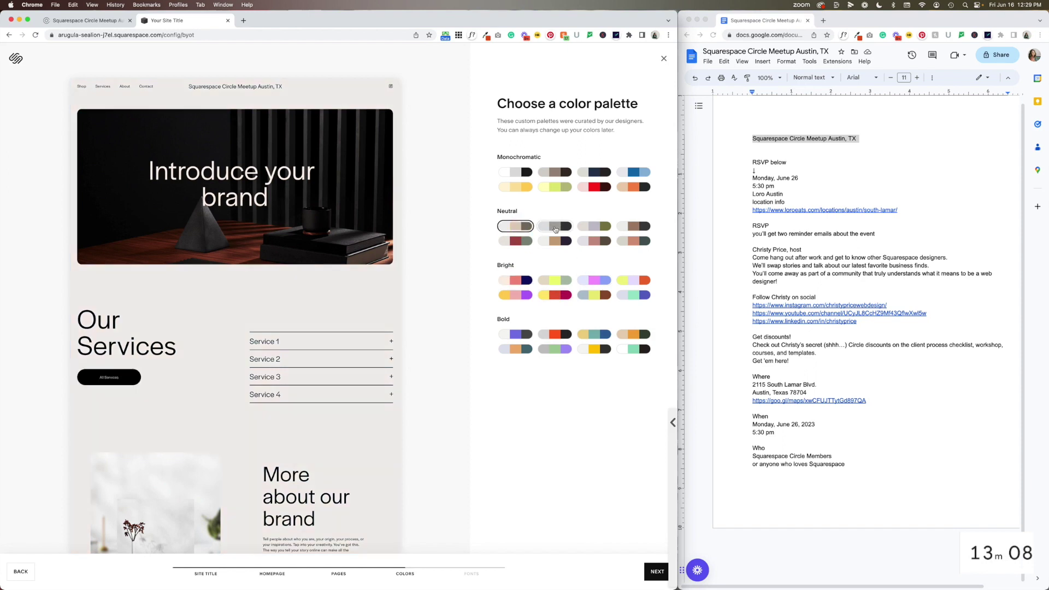
left_click(555, 227)
left_click(591, 227)
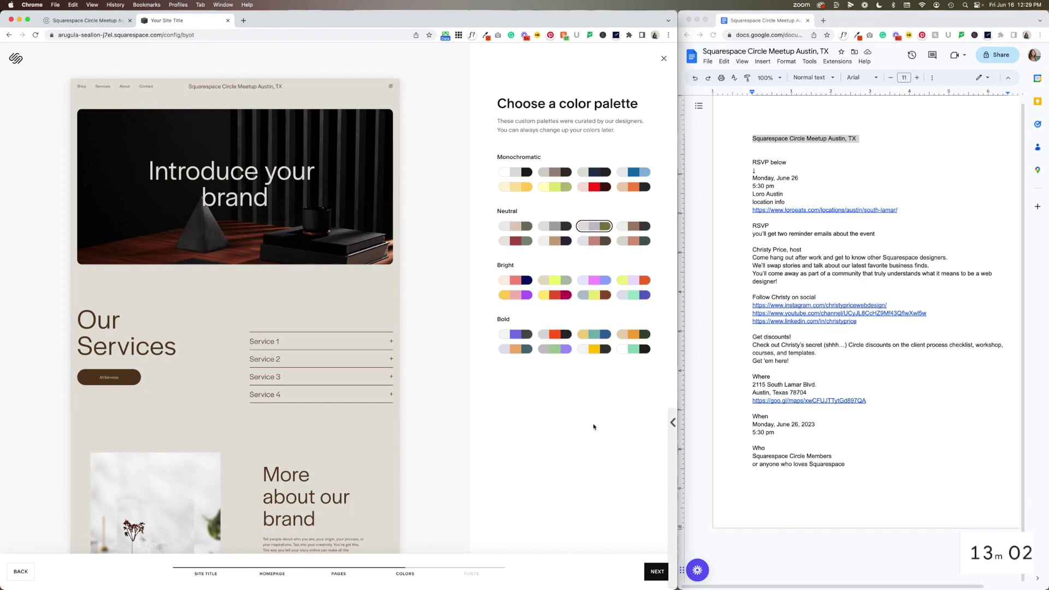
left_click(656, 571)
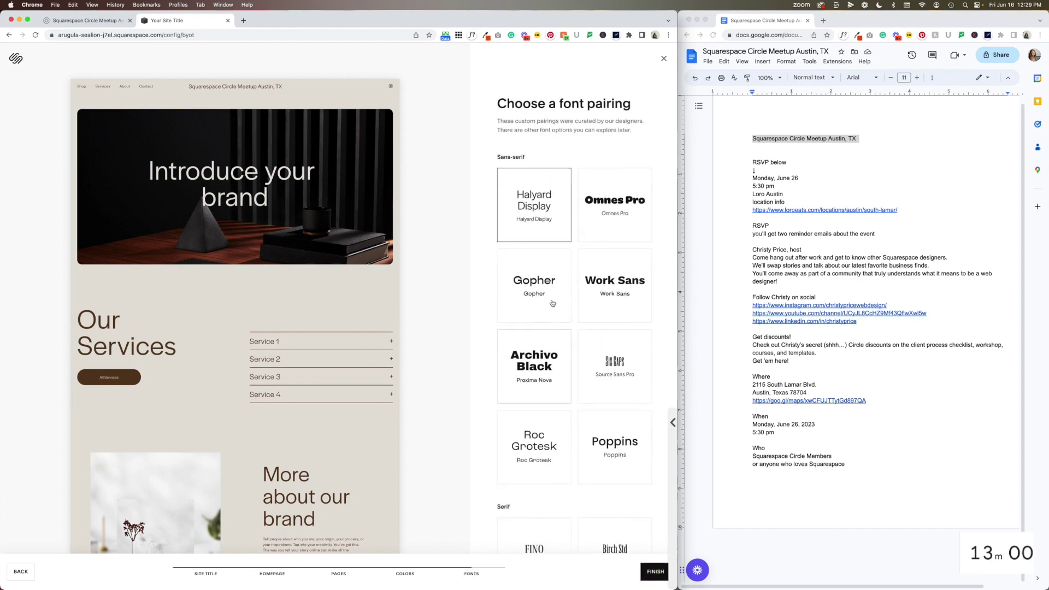
Pick the Ohno Blazeface font pairing over Swear Display and New Spirit Condensed, then finish
scroll(516, 292, "down", 5)
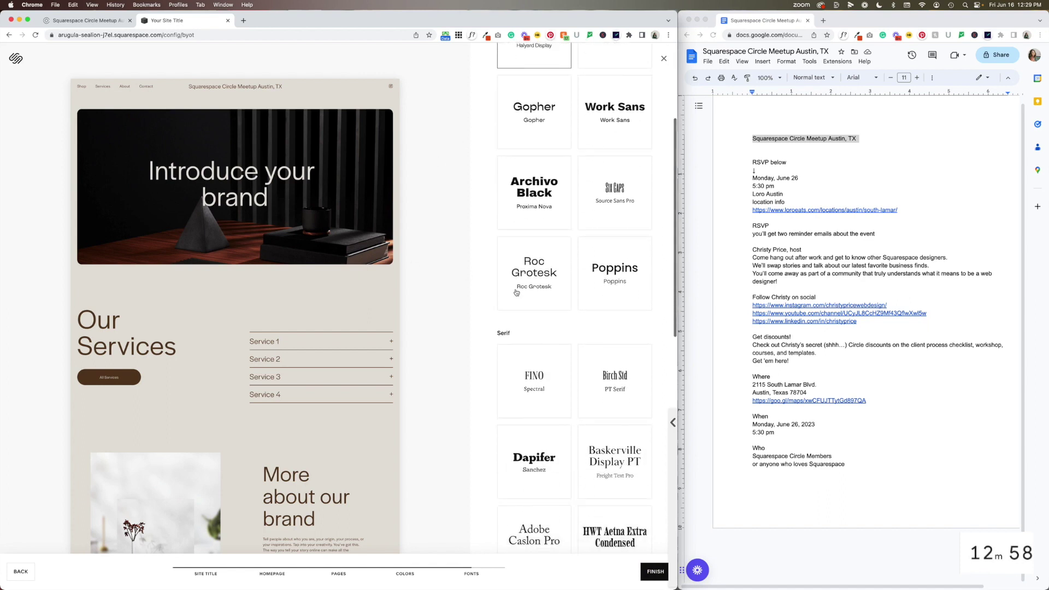
scroll(516, 293, "up", 5)
scroll(558, 196, "down", 4)
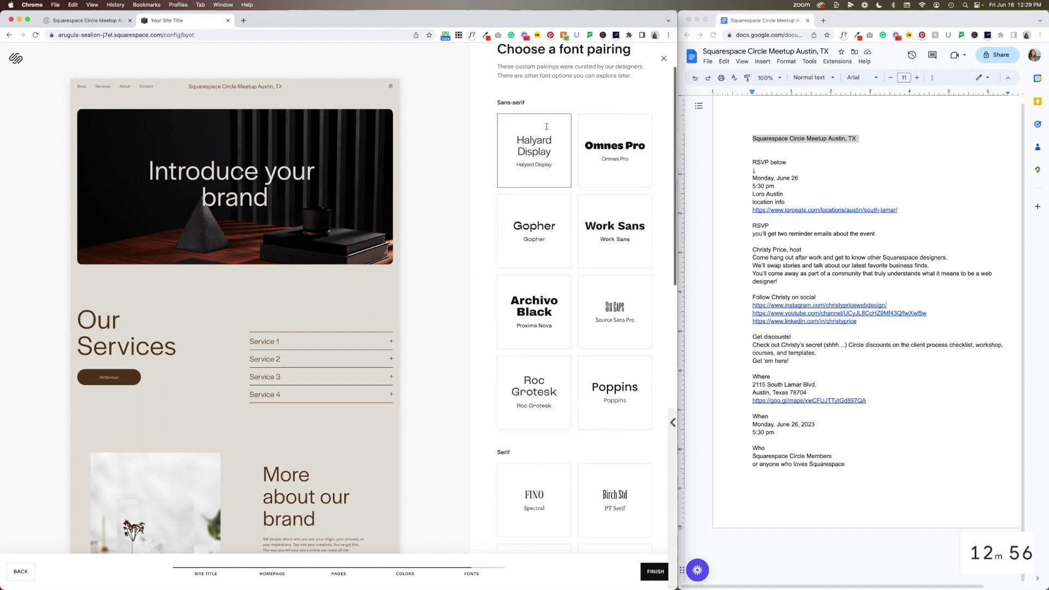
scroll(557, 196, "down", 10)
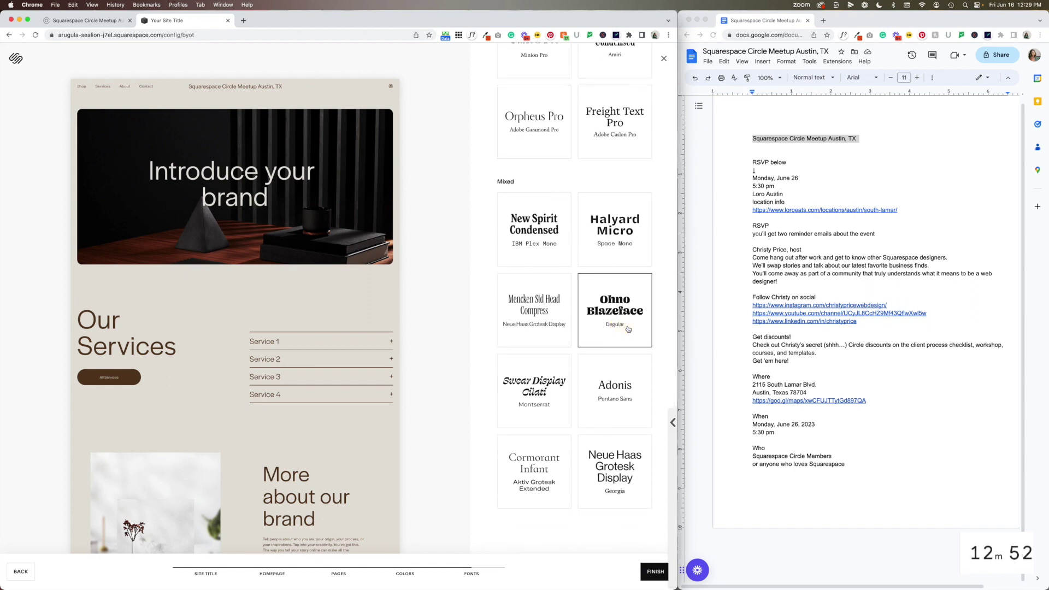
left_click(612, 335)
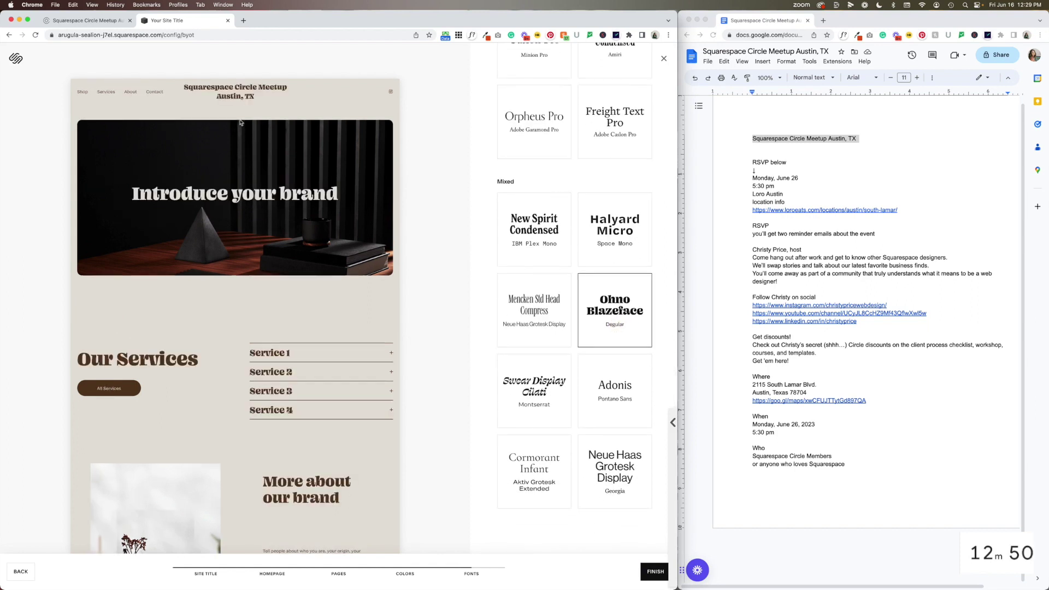
left_click(525, 382)
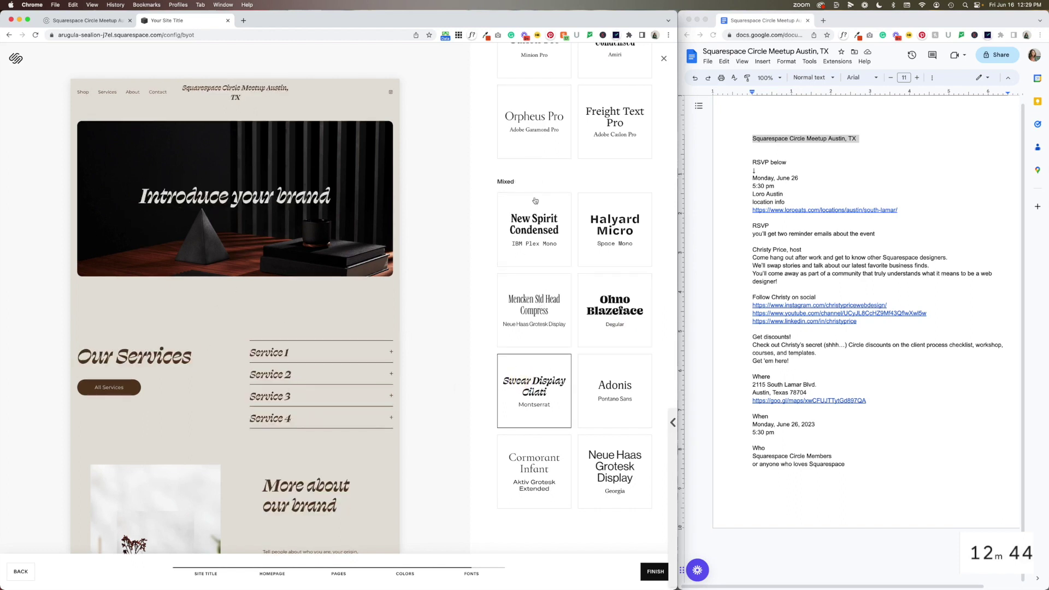
left_click(536, 232)
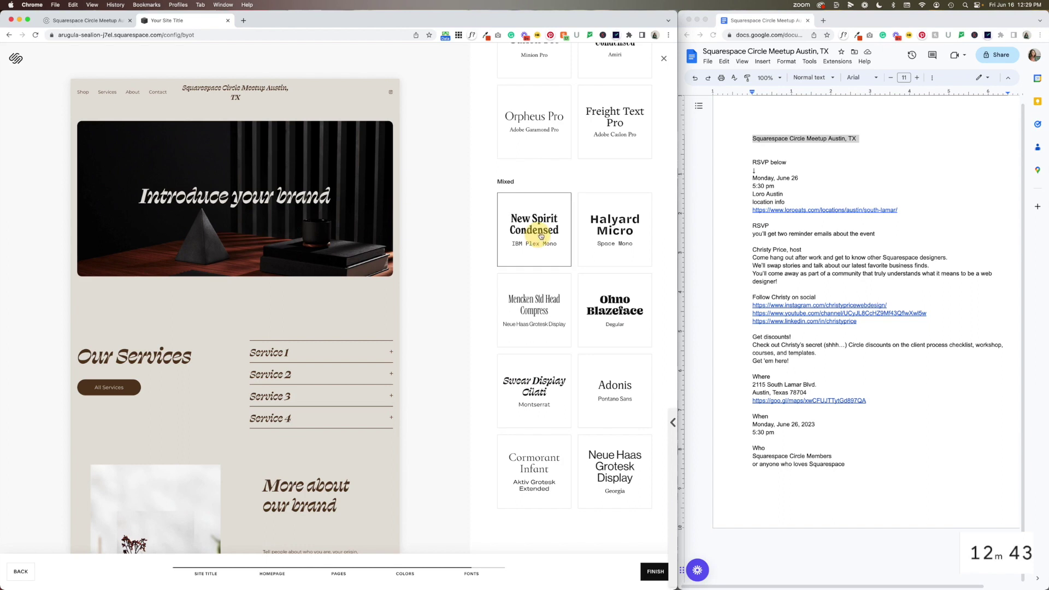
left_click(613, 315)
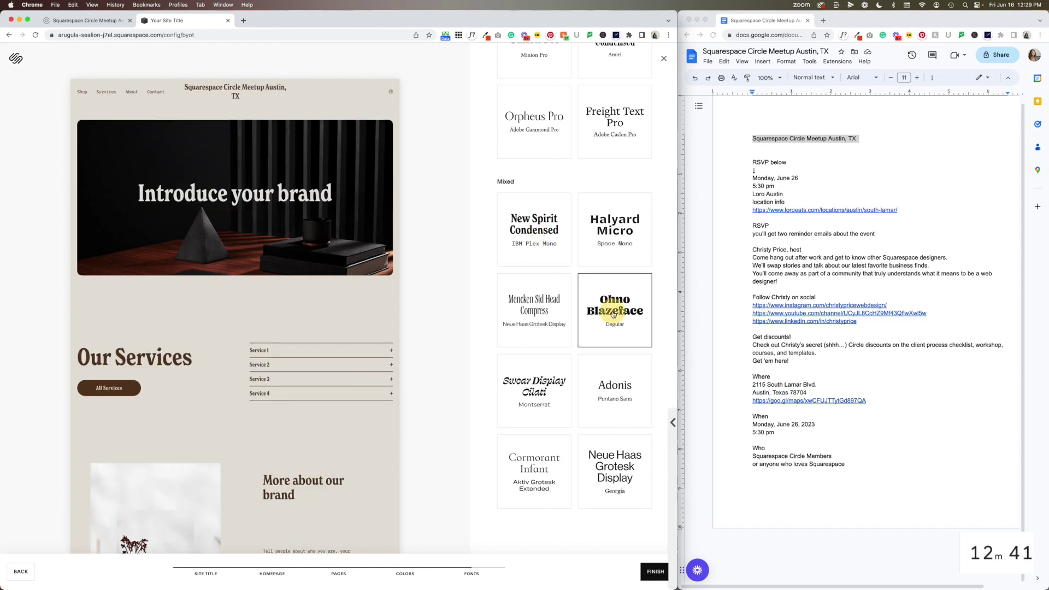
left_click(656, 571)
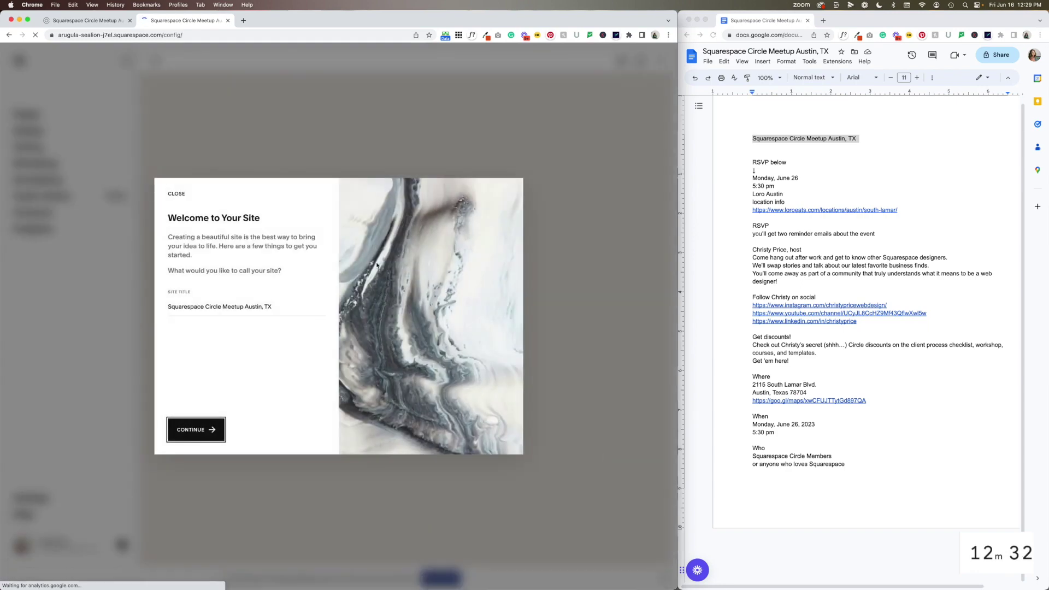
Close the Welcome to Your Site dialog to reach the home page editor
left_click(177, 195)
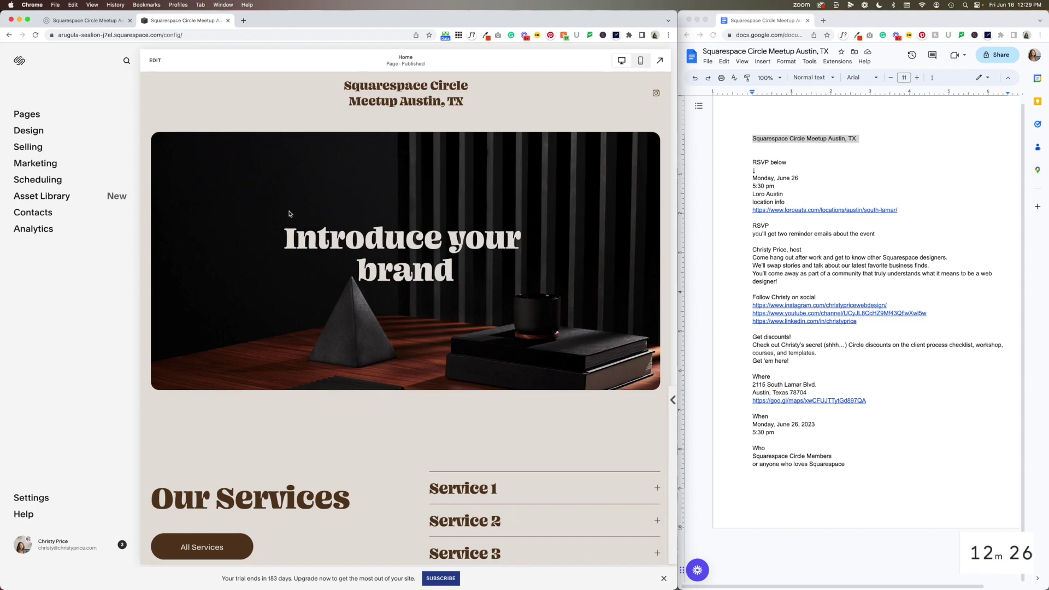
Replace the Introduce your brand heading with the RSVP lines copied from the notes
left_click(155, 60)
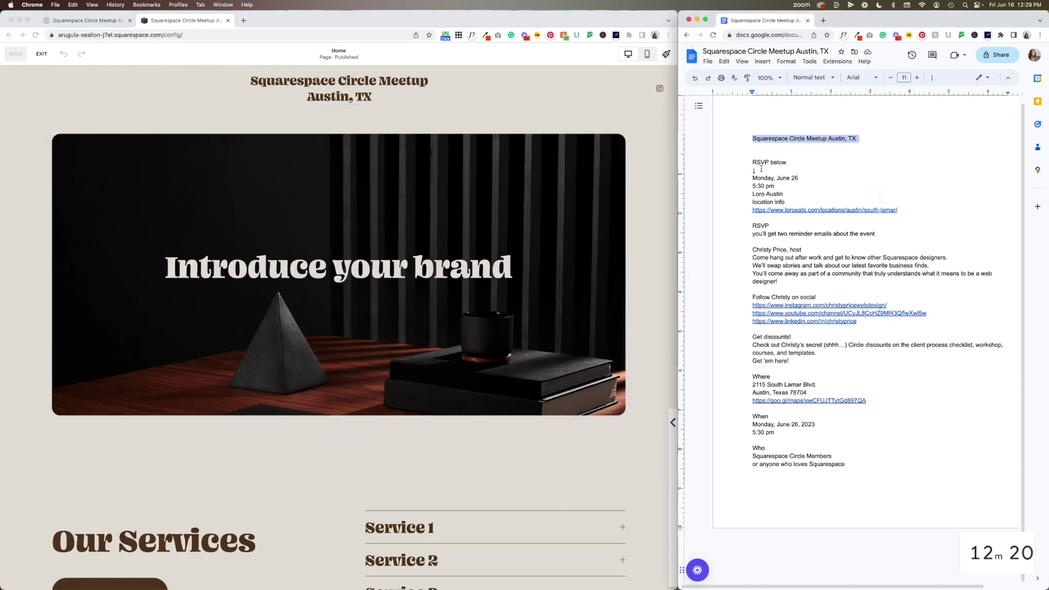
left_click_drag(752, 162, 748, 219)
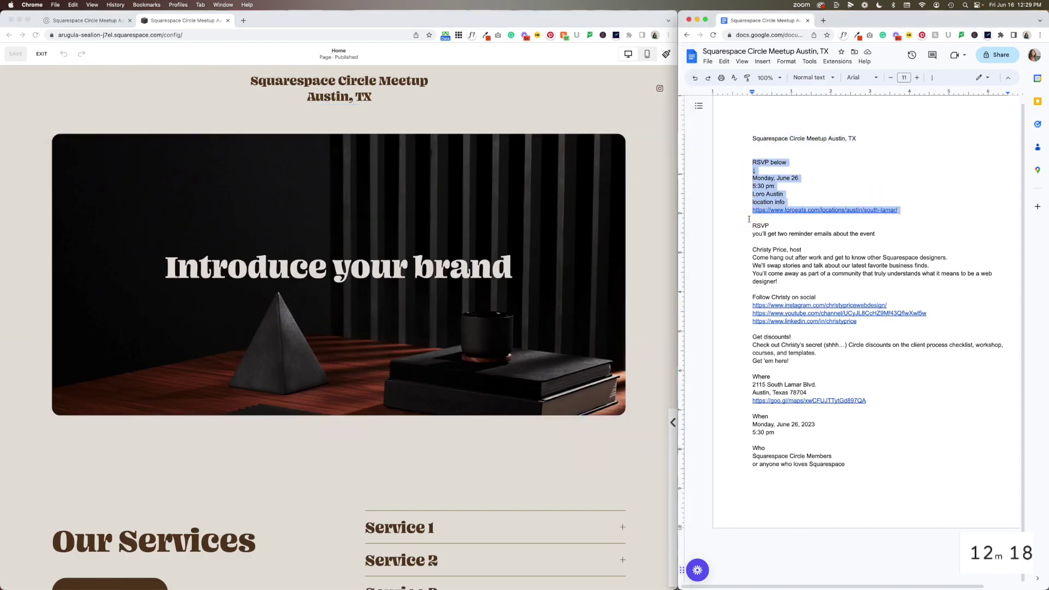
left_click(791, 198)
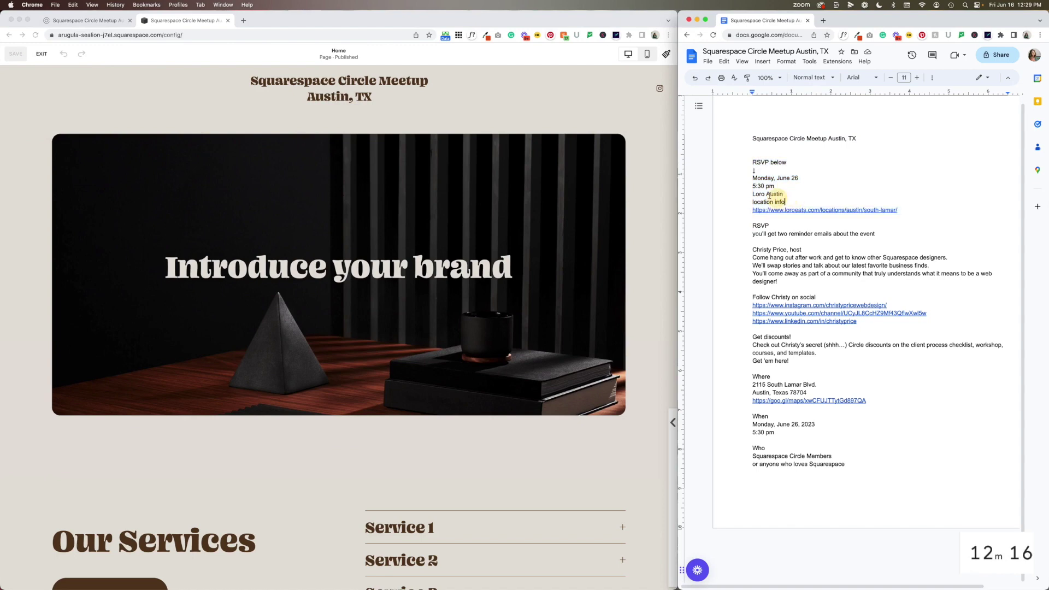
left_click_drag(785, 202, 740, 159)
key("super+c")
left_click(363, 269)
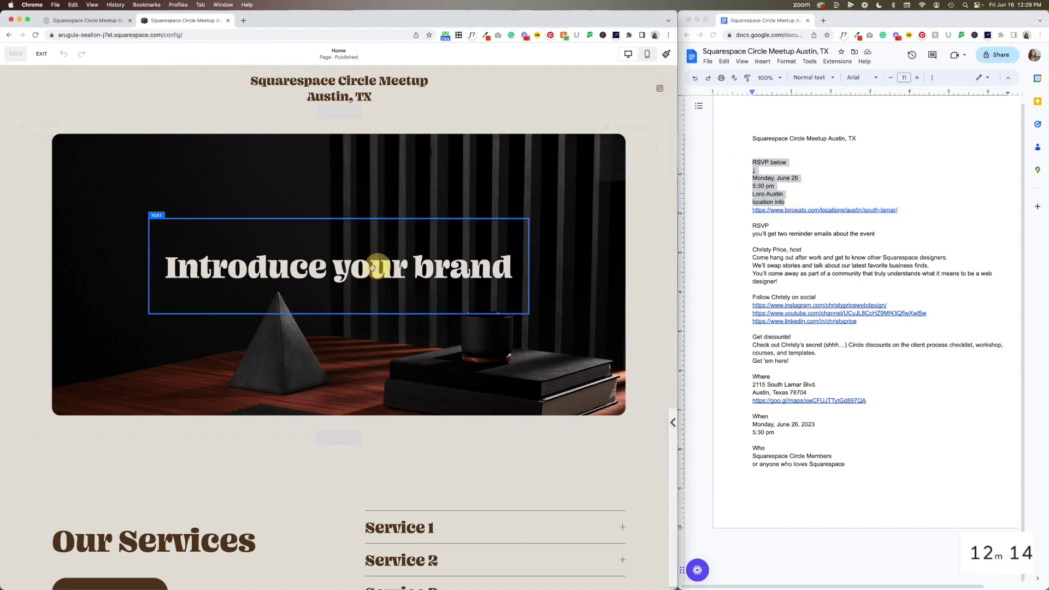
triple_click(353, 269)
key("super+v")
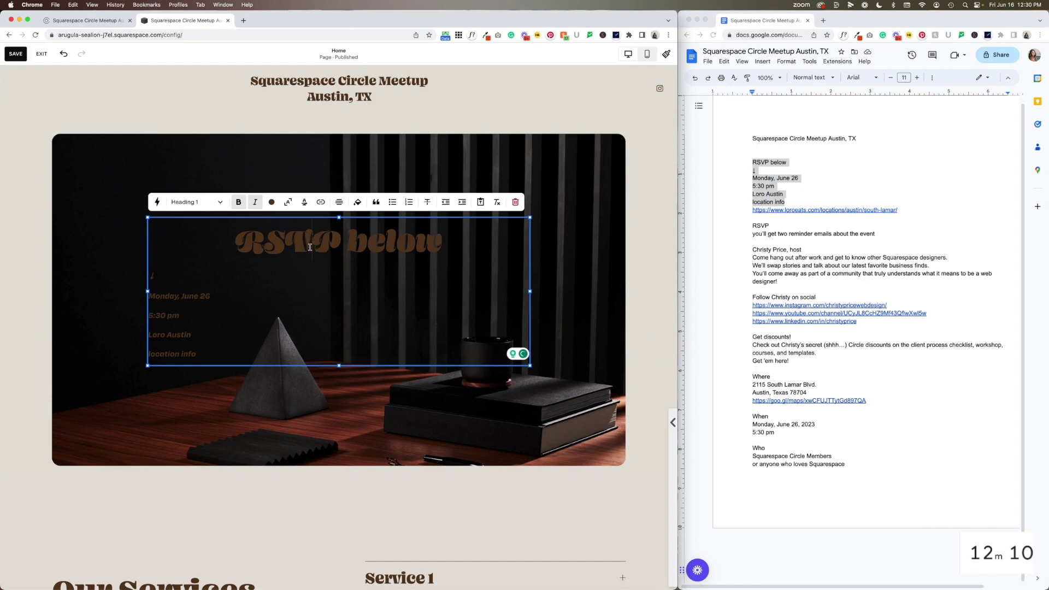
Make the intro text light-coloured and remove its bold and italic
key("super+a")
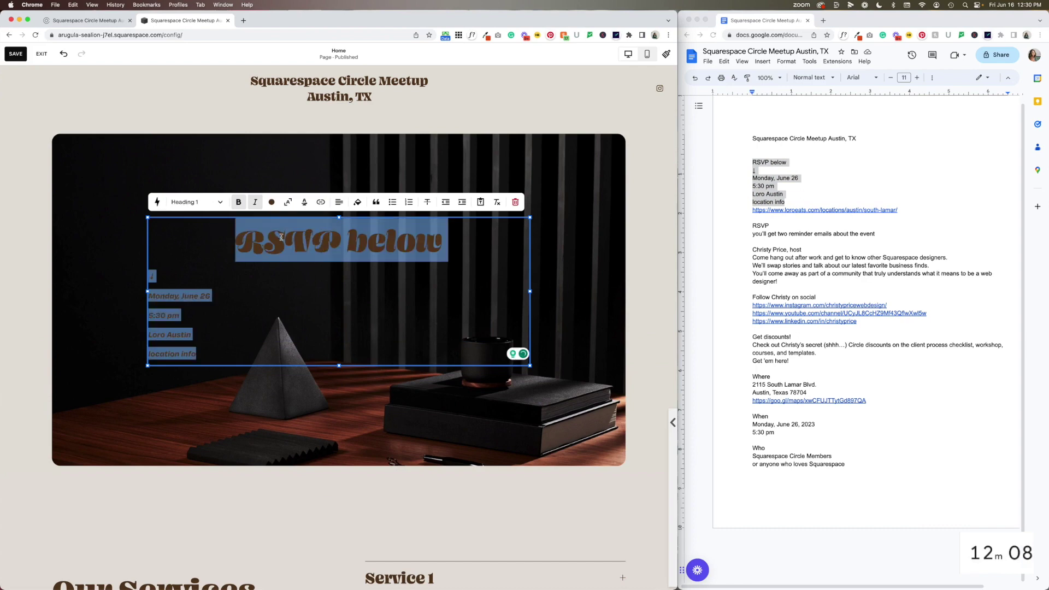
left_click(271, 202)
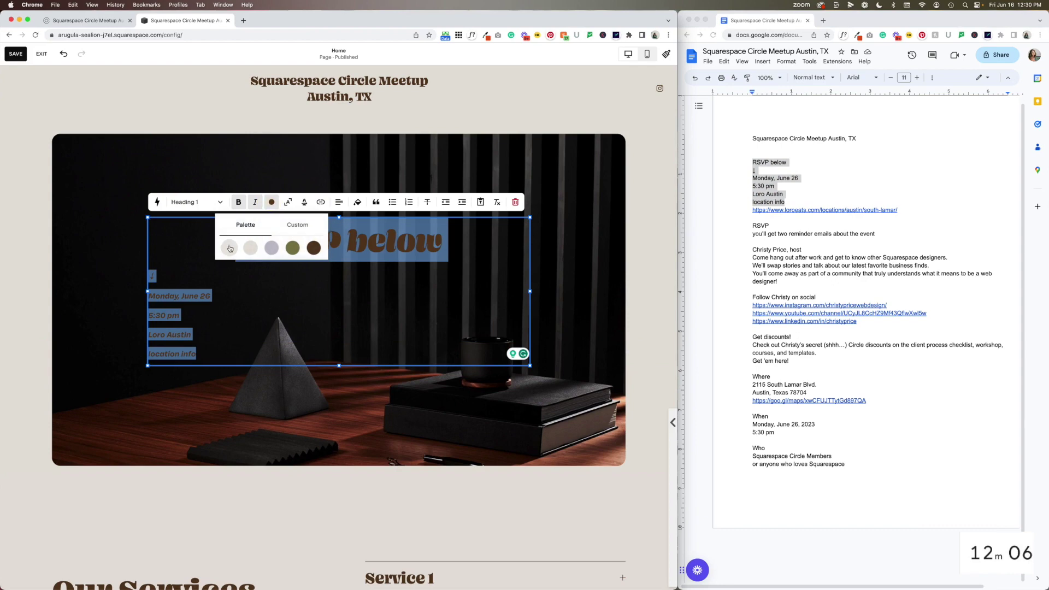
left_click(230, 249)
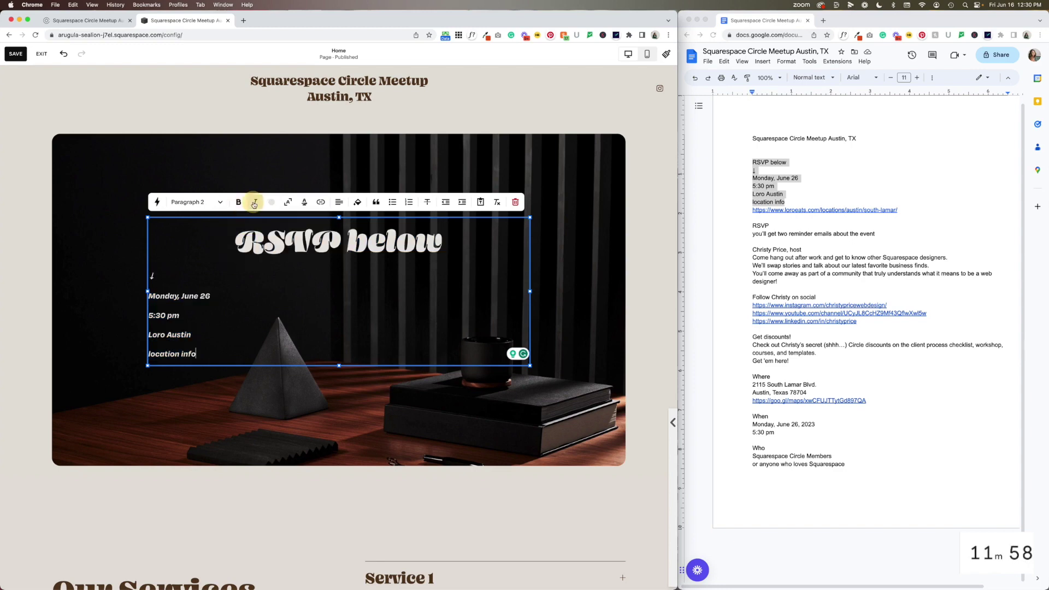
left_click(241, 308)
key("super+a")
left_click(239, 202)
left_click(255, 202)
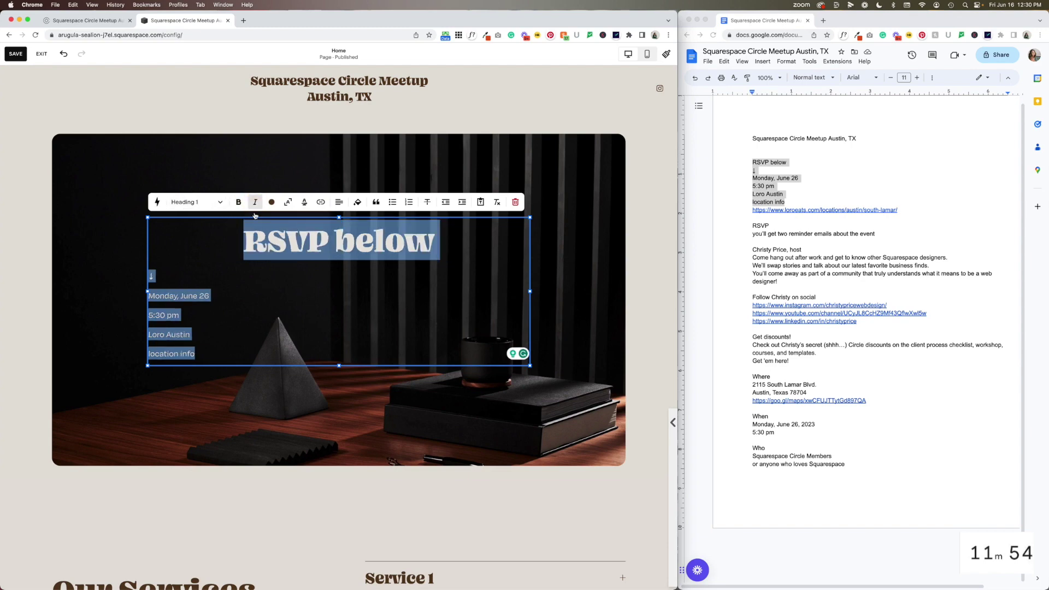
left_click(274, 318)
Centre all the intro text lines
left_click(234, 346)
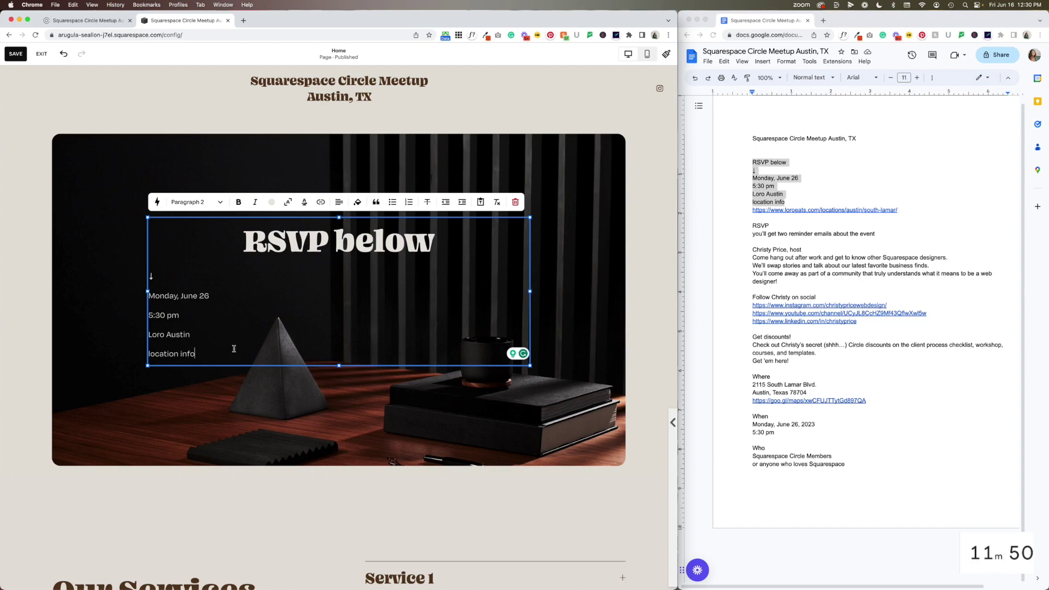
key("super+a")
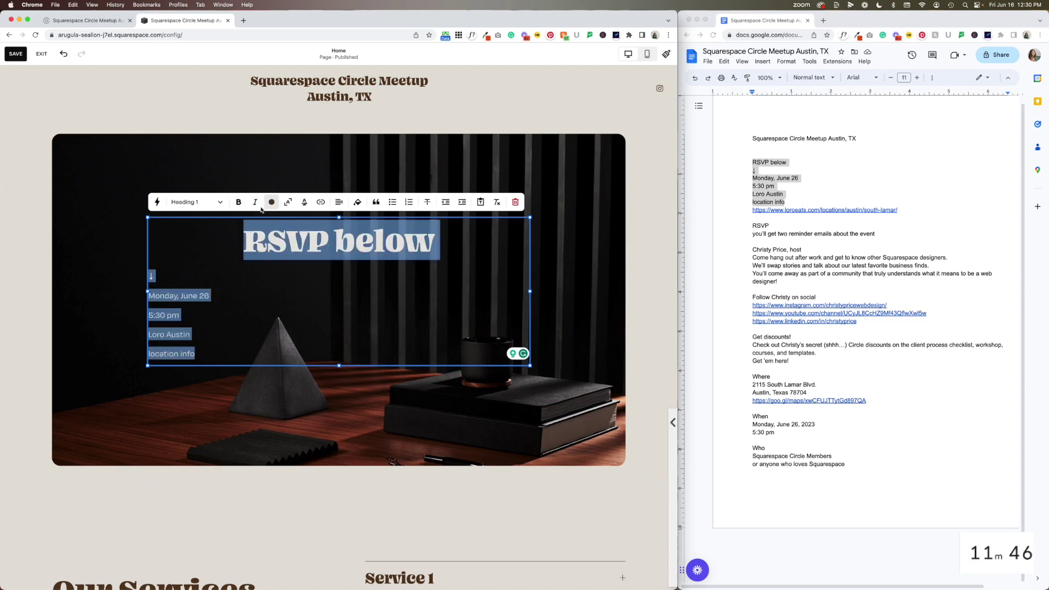
left_click(338, 202)
left_click(334, 226)
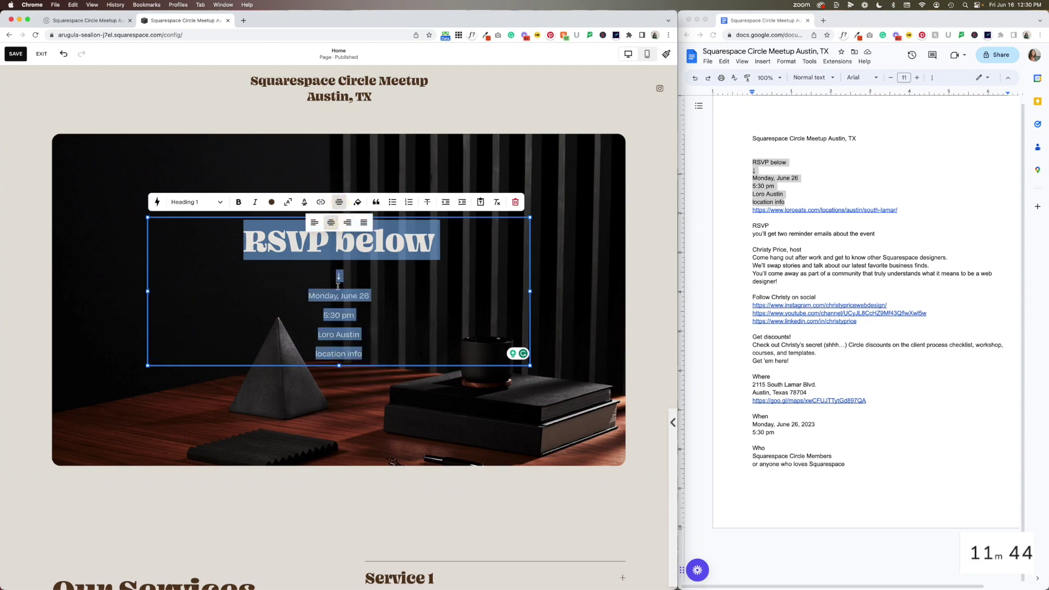
left_click(344, 241)
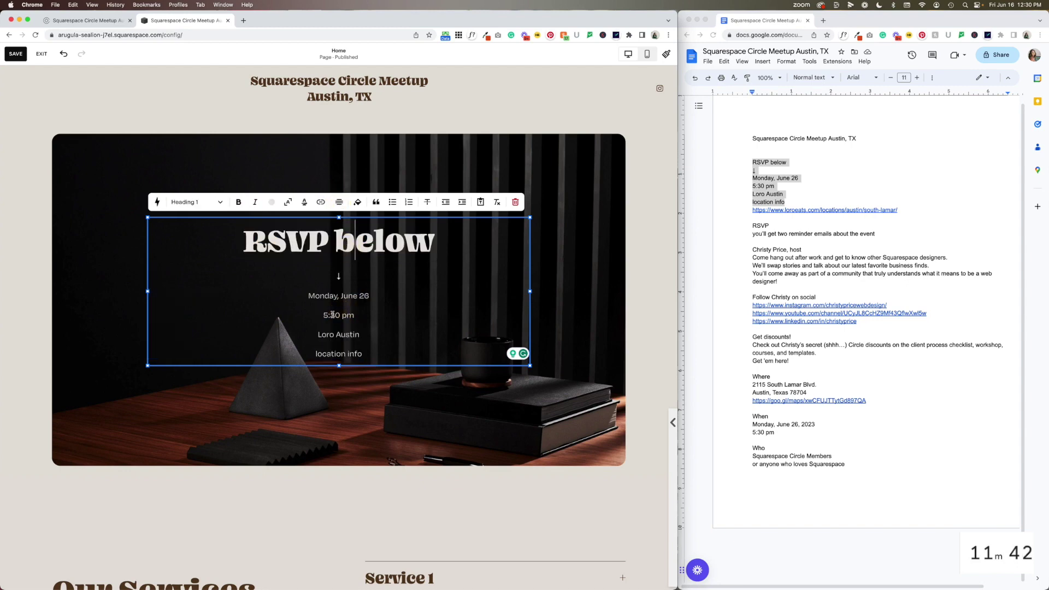
Style the date, time and venue lines as Heading 1 and RSVP below as Heading 3
left_click_drag(310, 296, 375, 339)
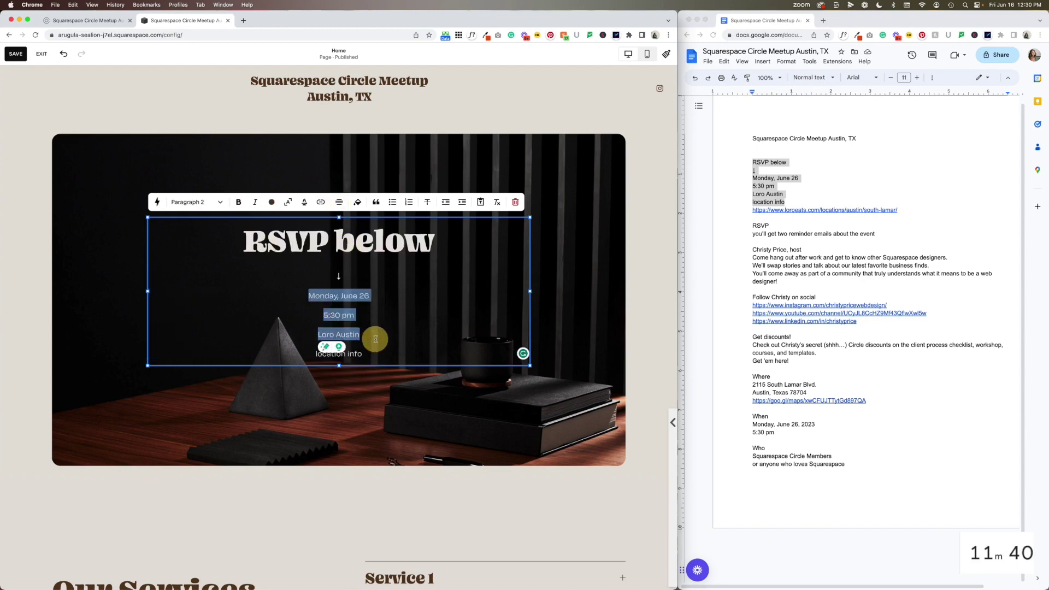
left_click(211, 202)
left_click(203, 224)
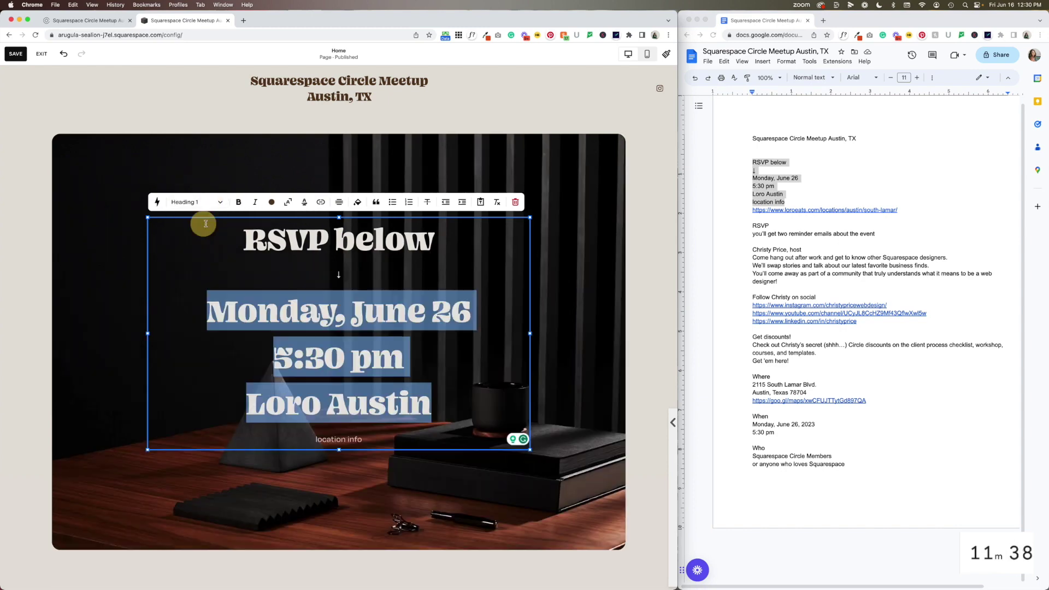
left_click_drag(246, 241, 343, 278)
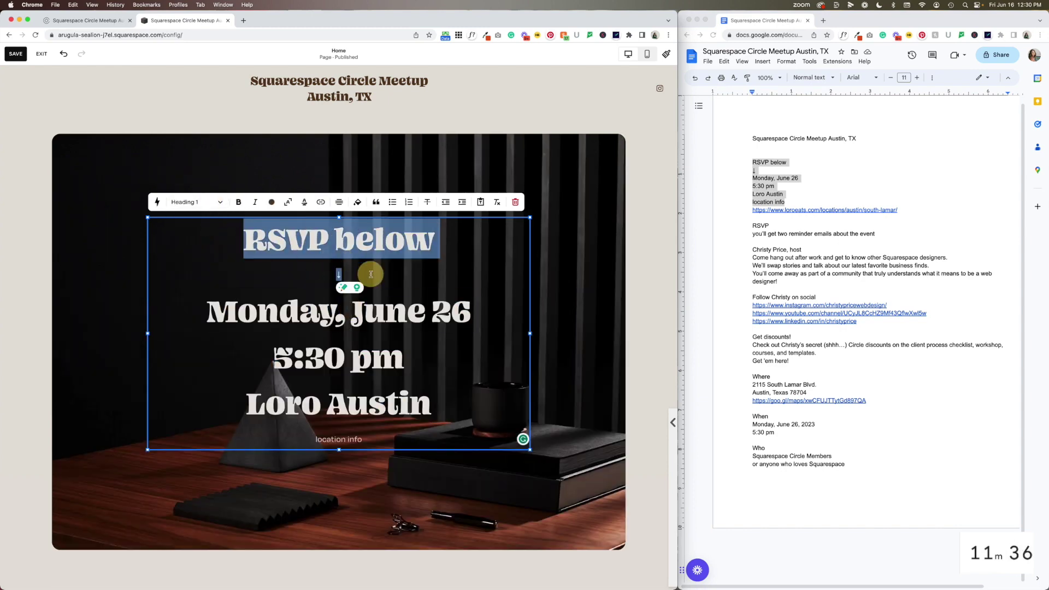
left_click(196, 203)
left_click(188, 277)
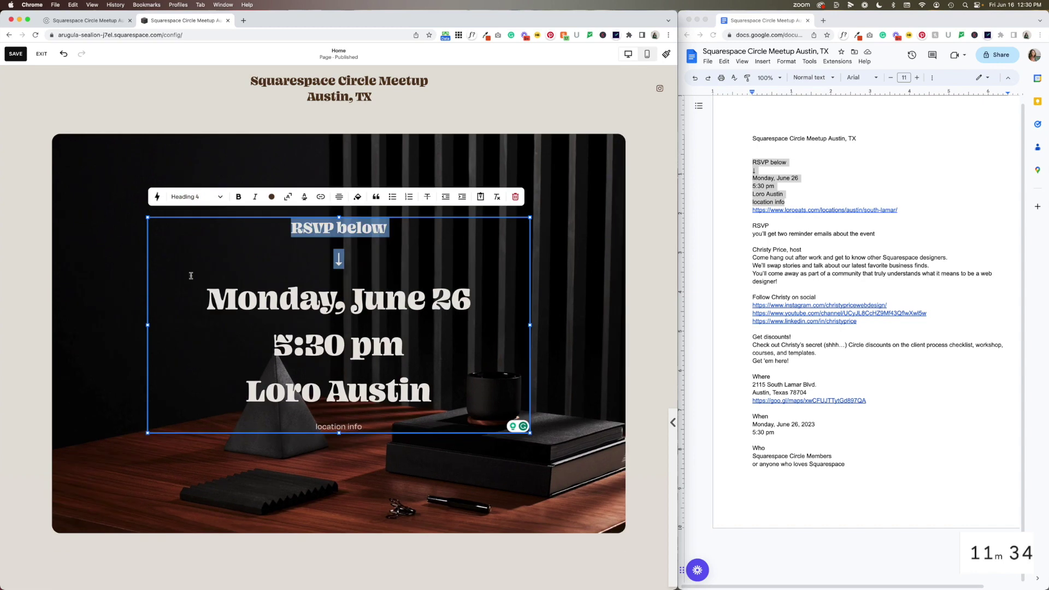
left_click(288, 248)
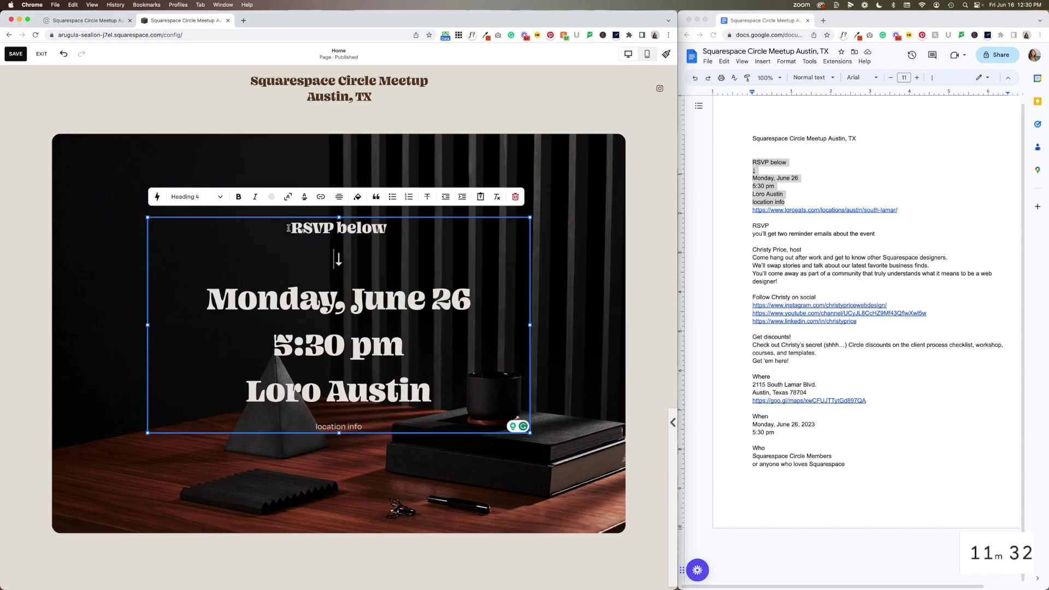
left_click_drag(288, 228, 343, 265)
left_click(195, 196)
left_click(198, 257)
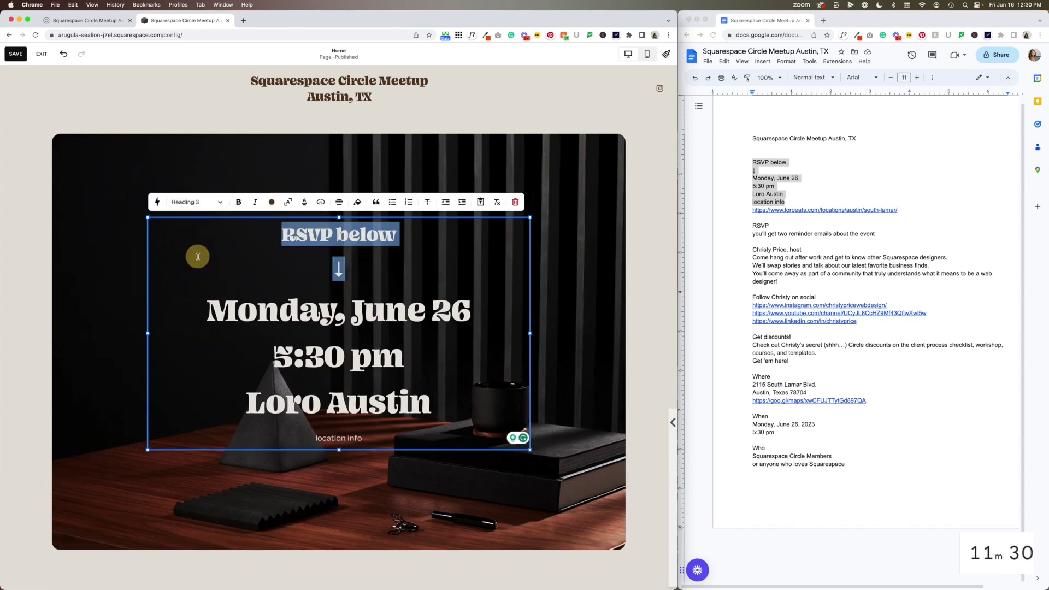
left_click(333, 267)
scroll(329, 412, "down", 1)
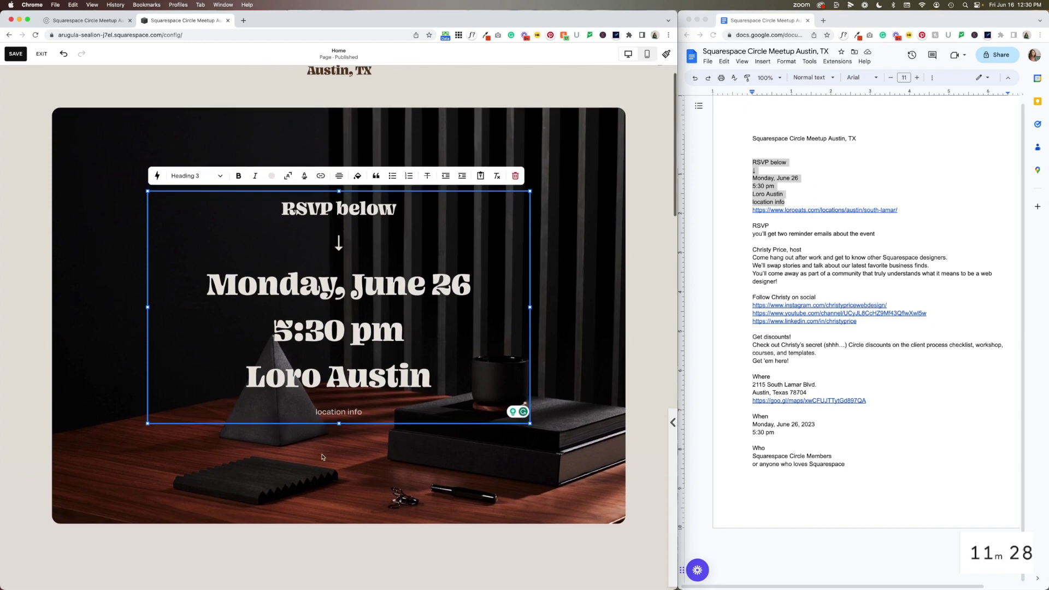
triple_click(329, 411)
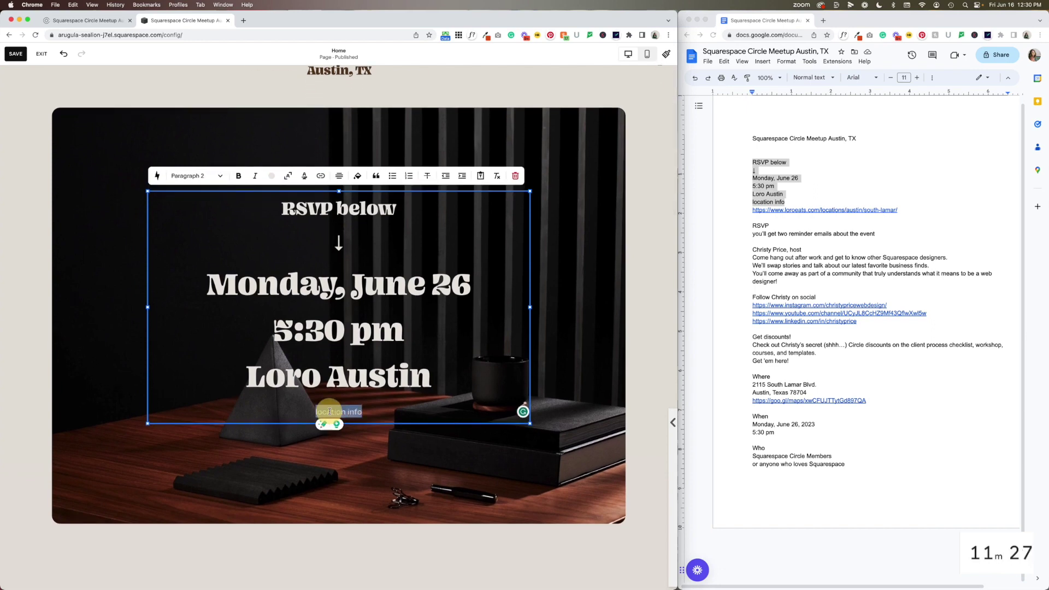
Link 'location info' to the Loro Austin page URL, opening in a new window
left_click(781, 285)
left_click_drag(899, 210, 744, 213)
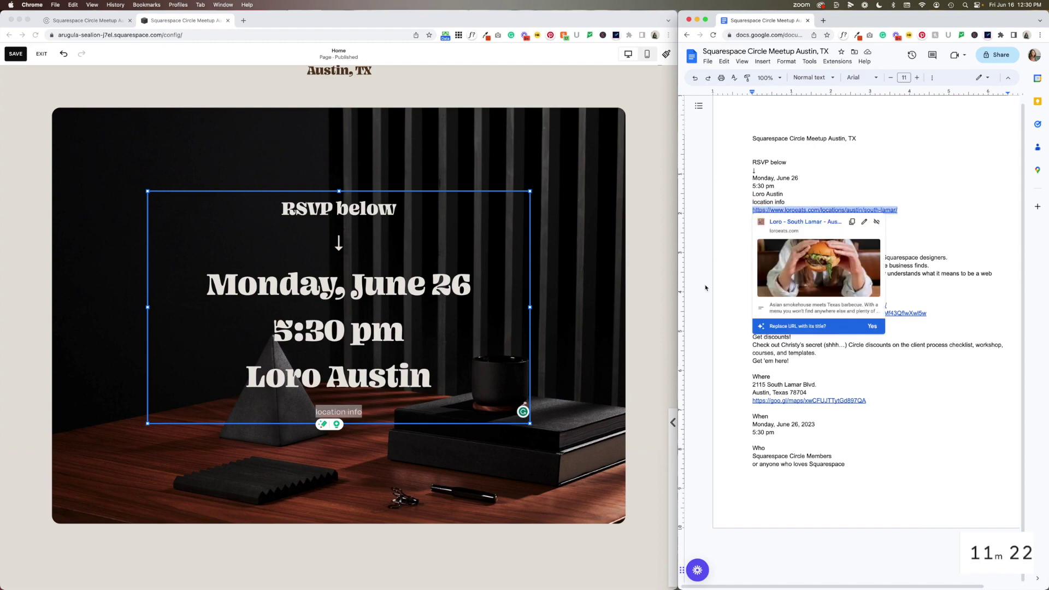
left_click(345, 399)
triple_click(336, 407)
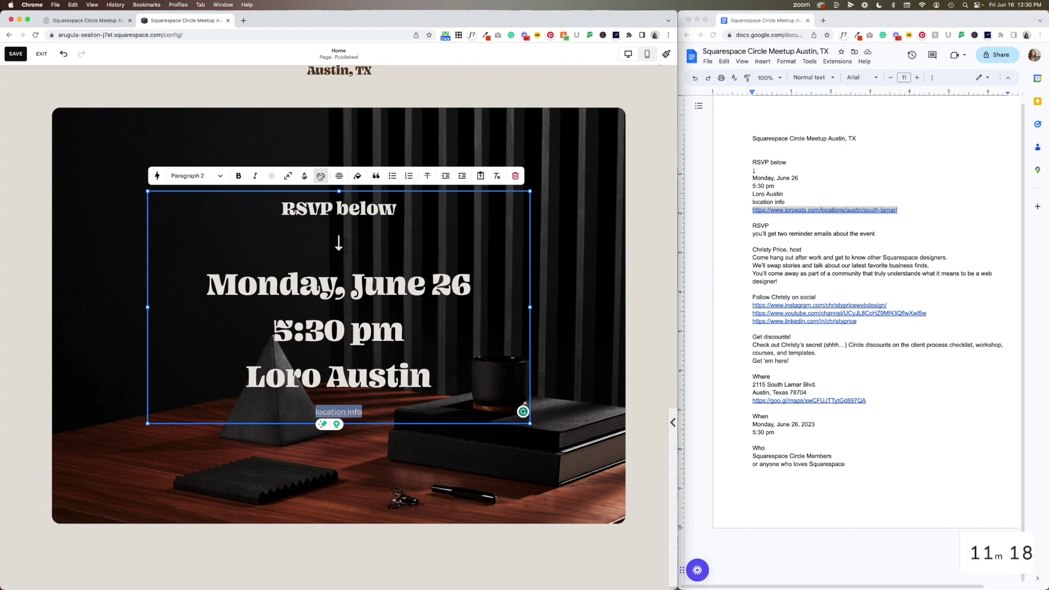
left_click(320, 176)
left_click(325, 215)
key("cmd+v")
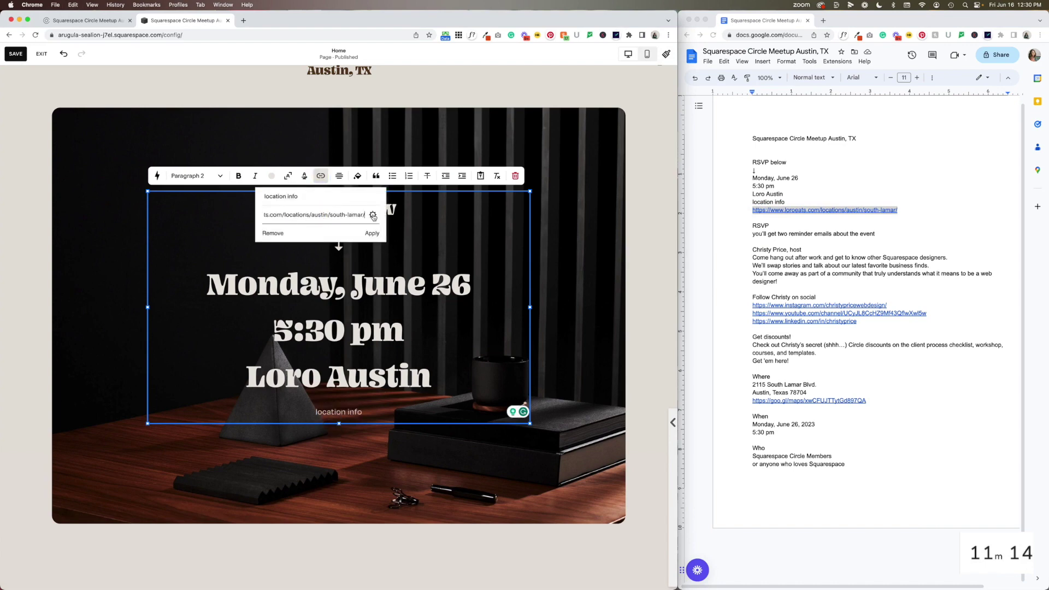
left_click(373, 216)
left_click(494, 296)
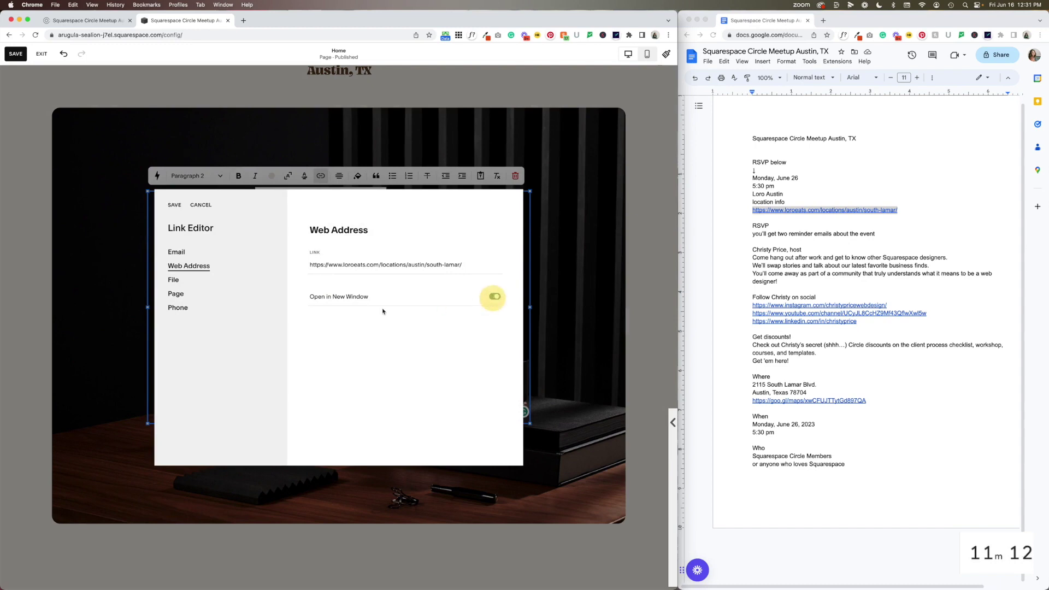
left_click(174, 205)
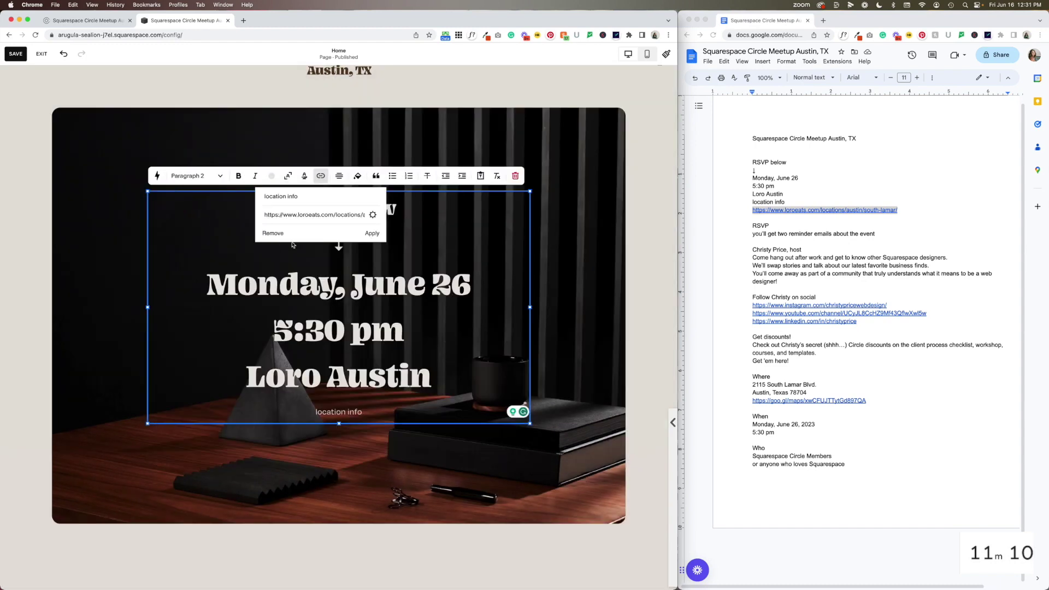
left_click(372, 233)
left_click(421, 465)
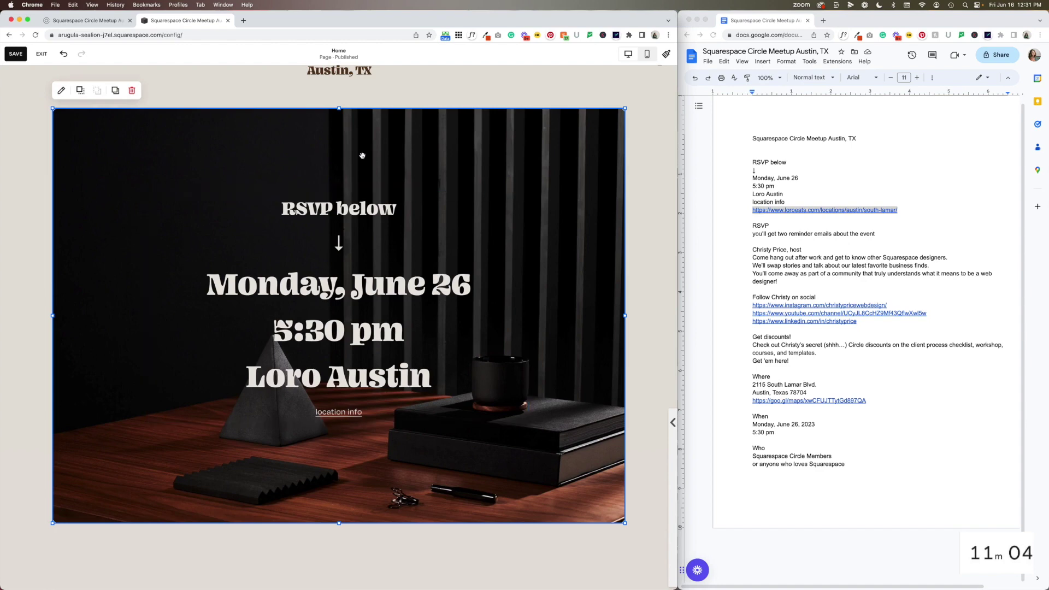
double_click(205, 145)
Swap the hero's still-life image for the second free stock photo from a 'meetup' search
left_click(557, 224)
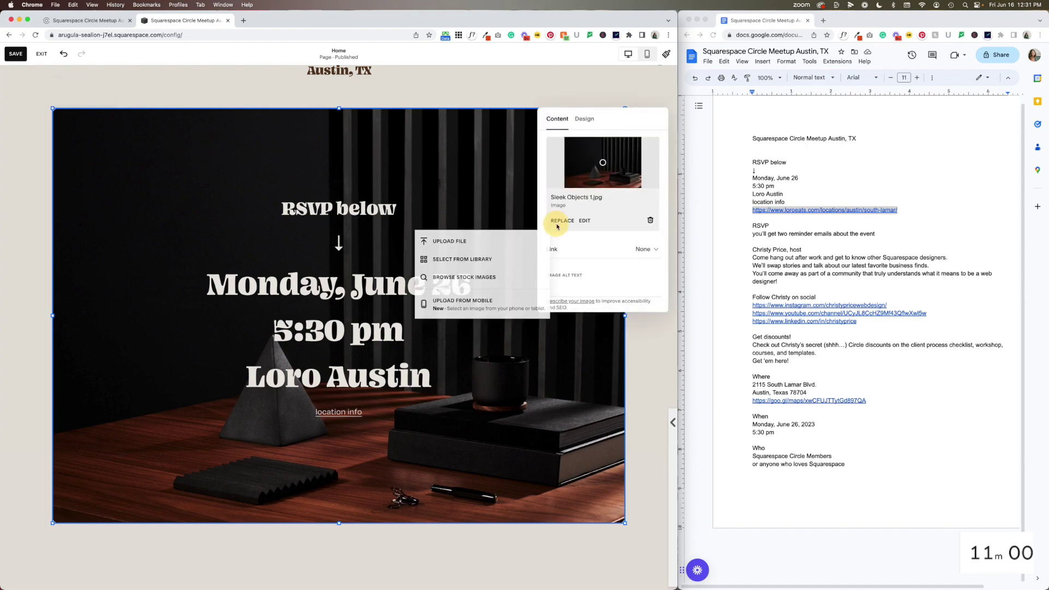
left_click(507, 282)
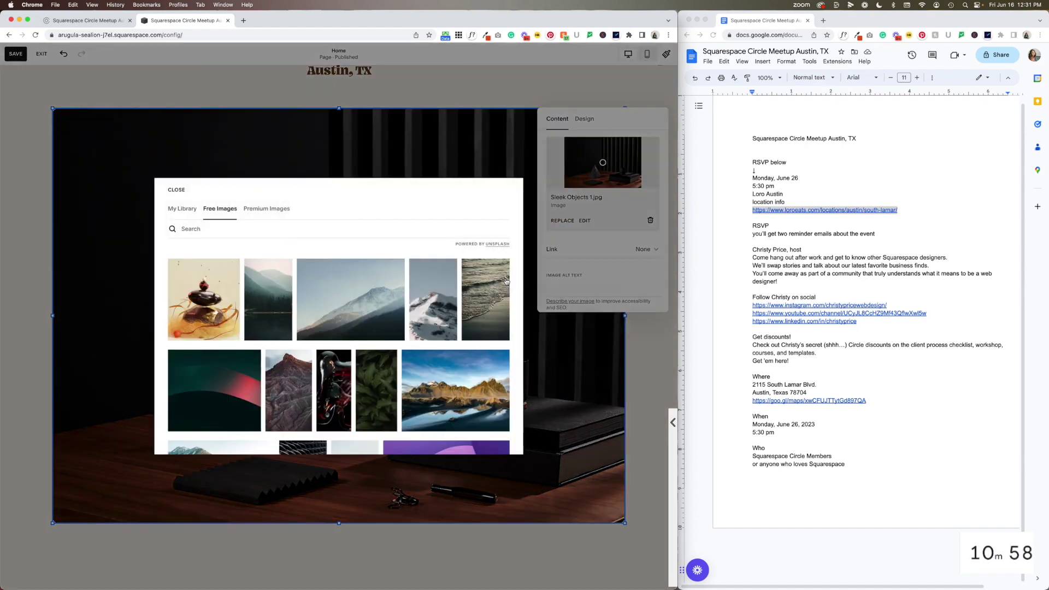
left_click(234, 236)
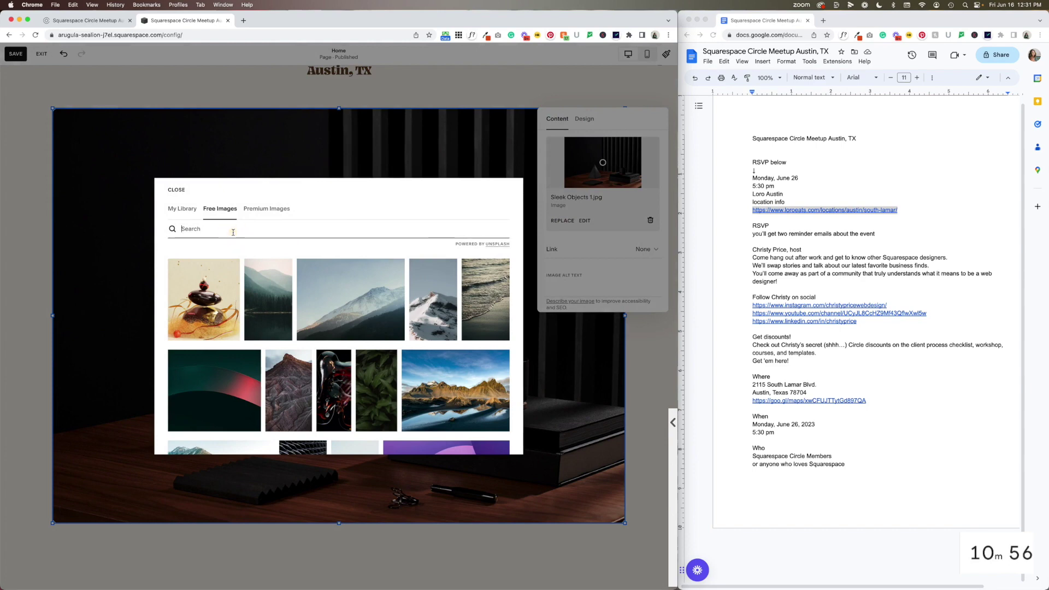
type("meetup")
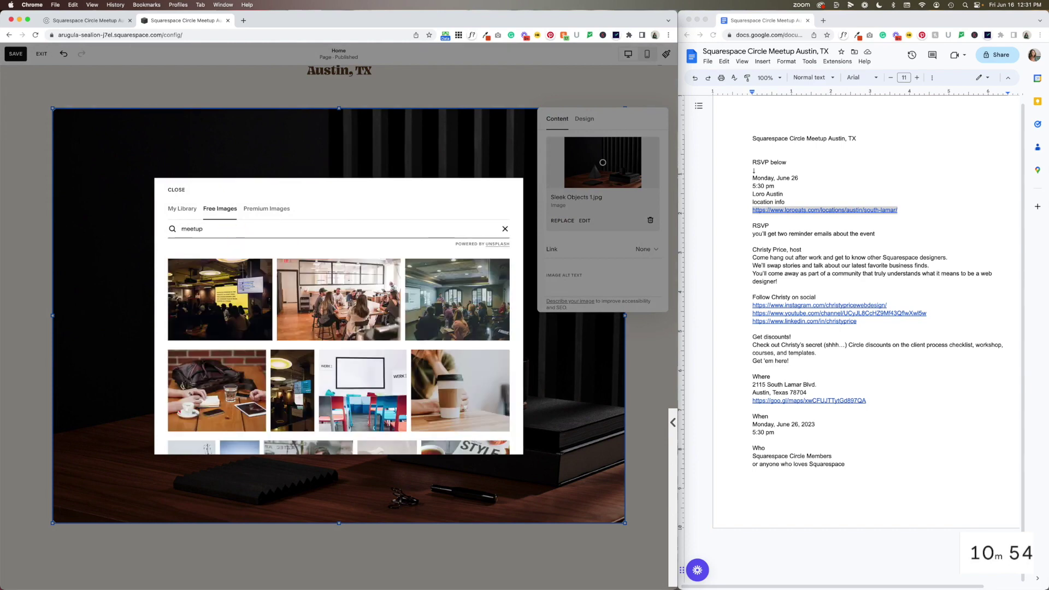
left_click(340, 297)
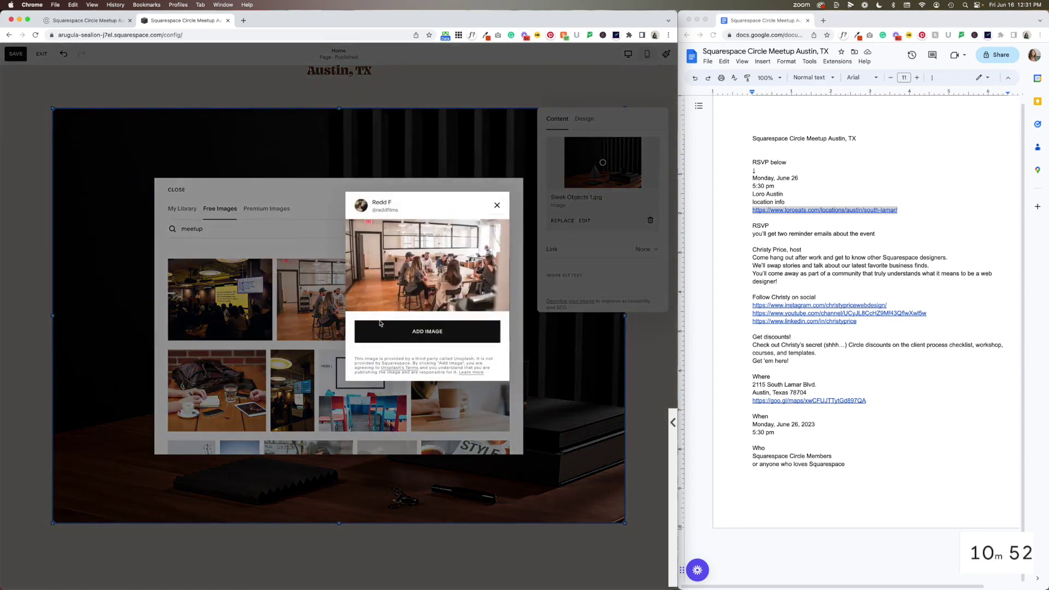
left_click(412, 343)
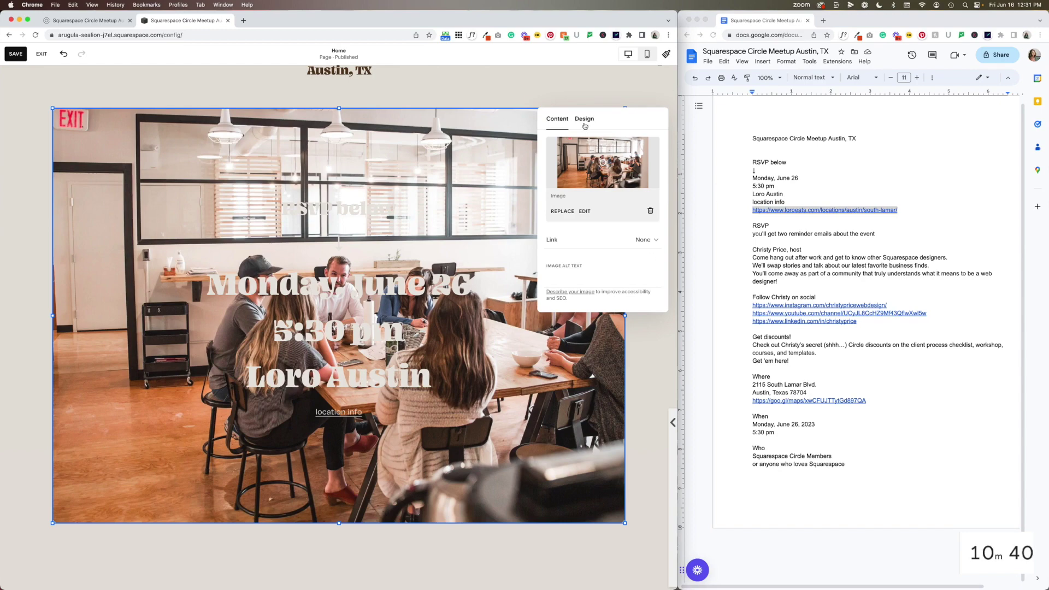
Add a custom black overlay at 50% opacity to the meetup photo and save the page
left_click(585, 120)
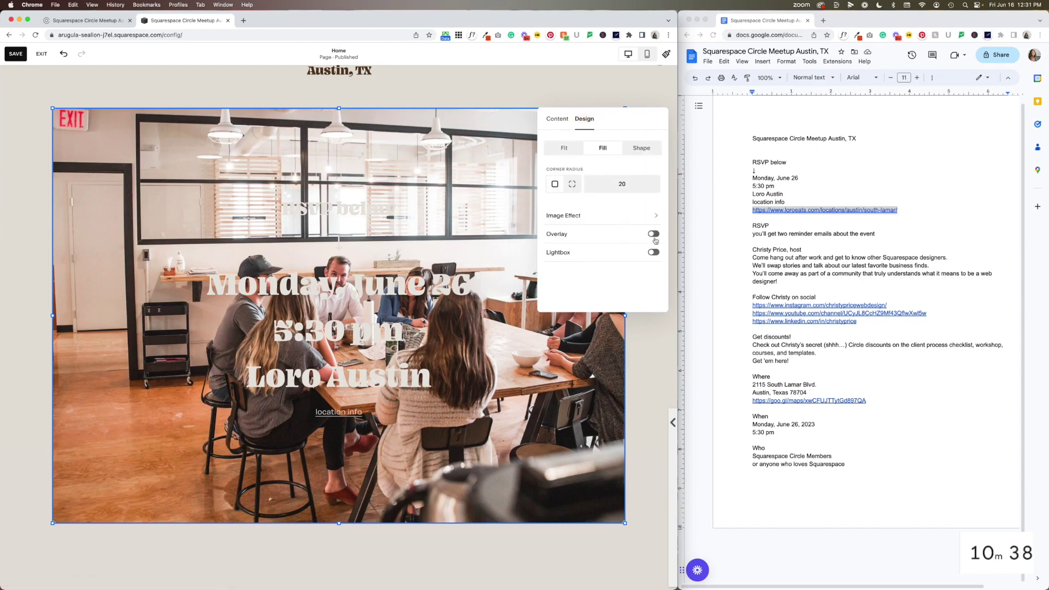
left_click(653, 234)
left_click(654, 253)
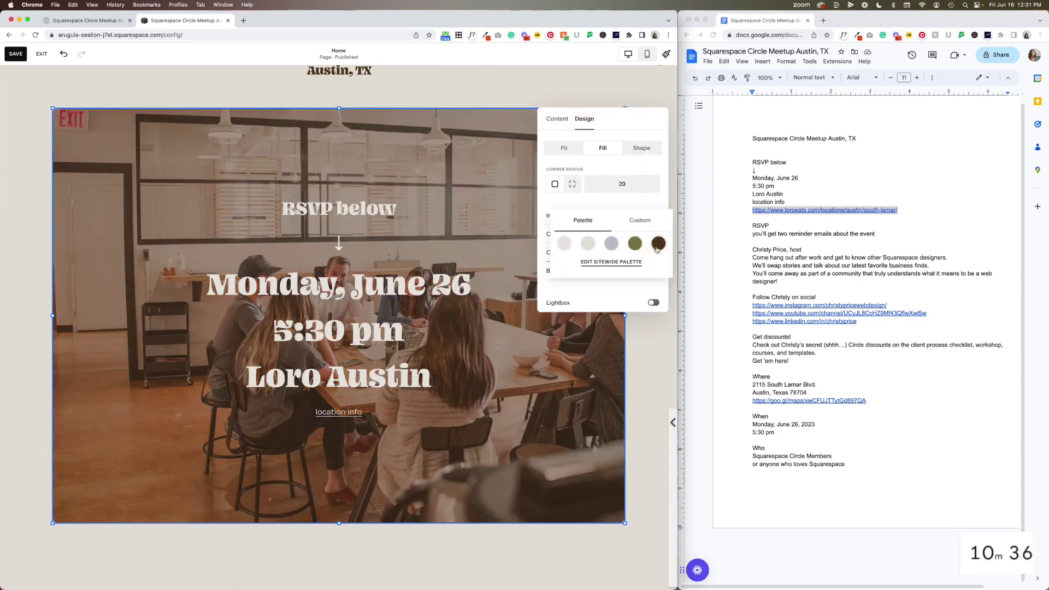
left_click(639, 221)
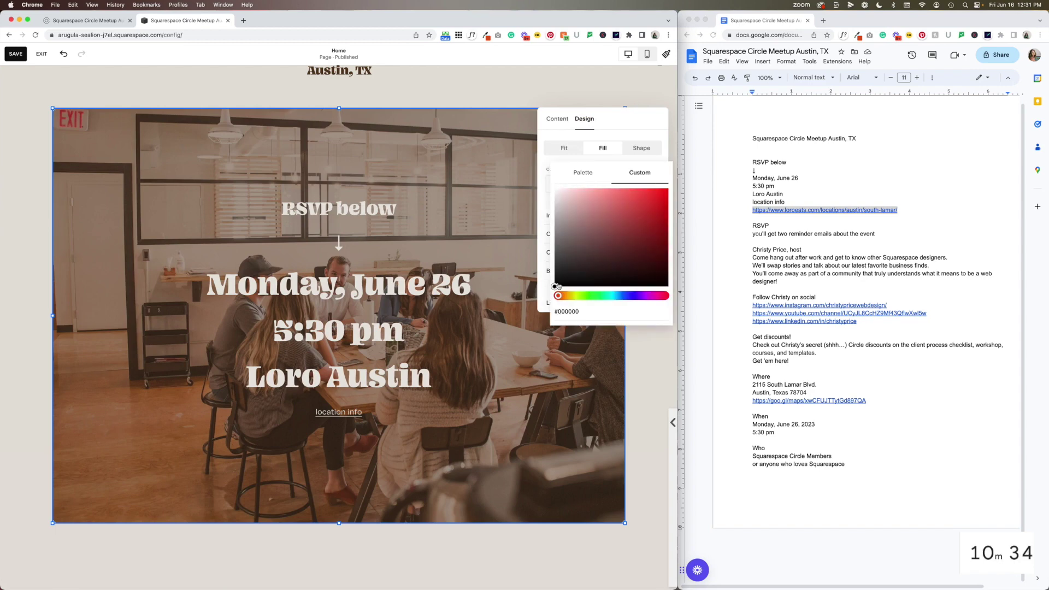
left_click(556, 285)
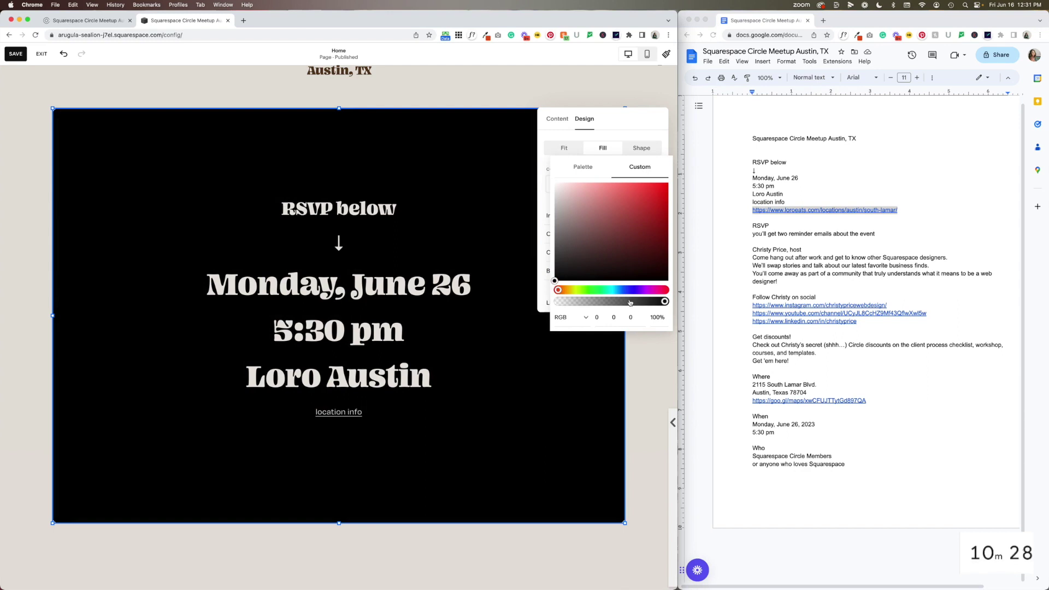
left_click_drag(630, 303, 612, 302)
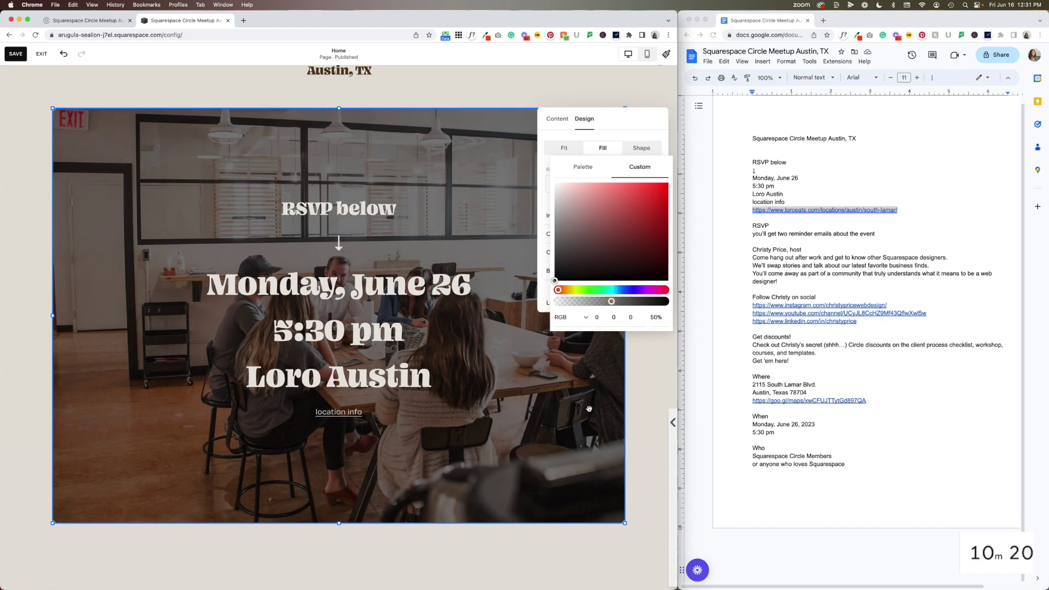
left_click(616, 400)
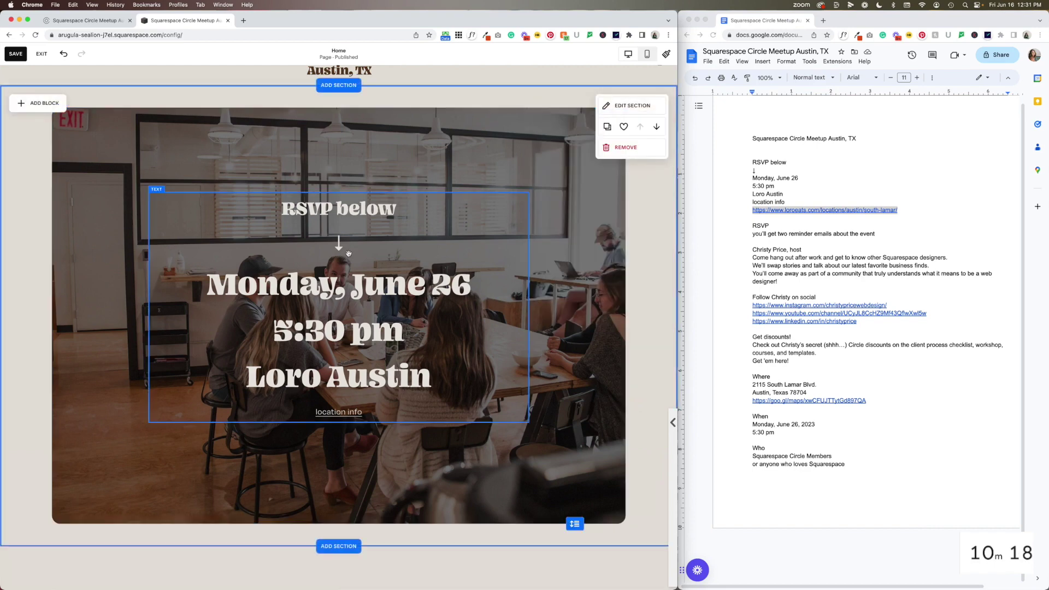
key("super+s")
Replace the Our Services heading with the notes' RSVP and reminder-emails lines, without bold or italic
scroll(412, 333, "down", 10)
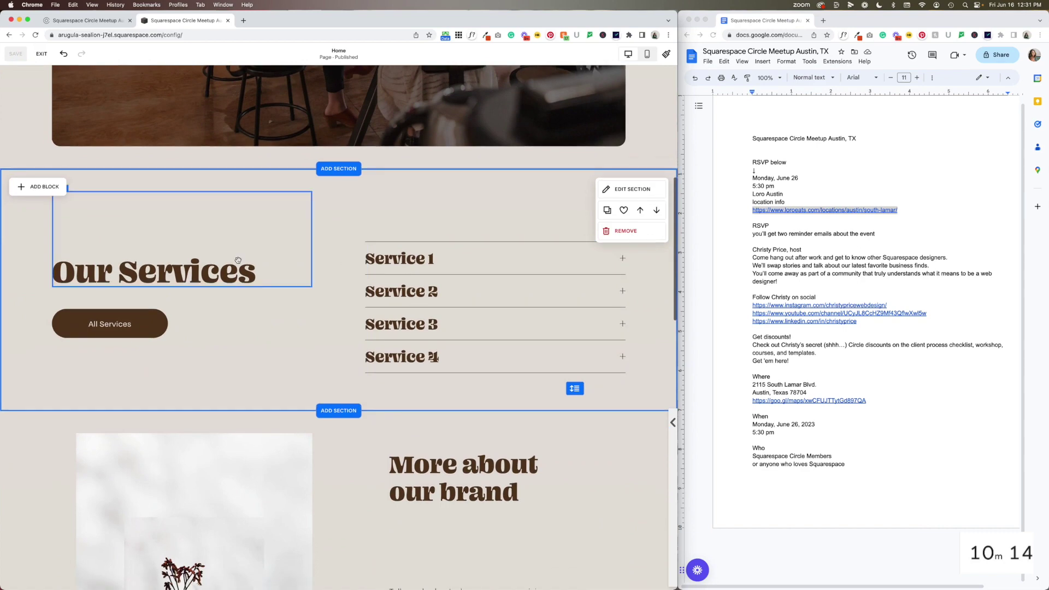
left_click(824, 238)
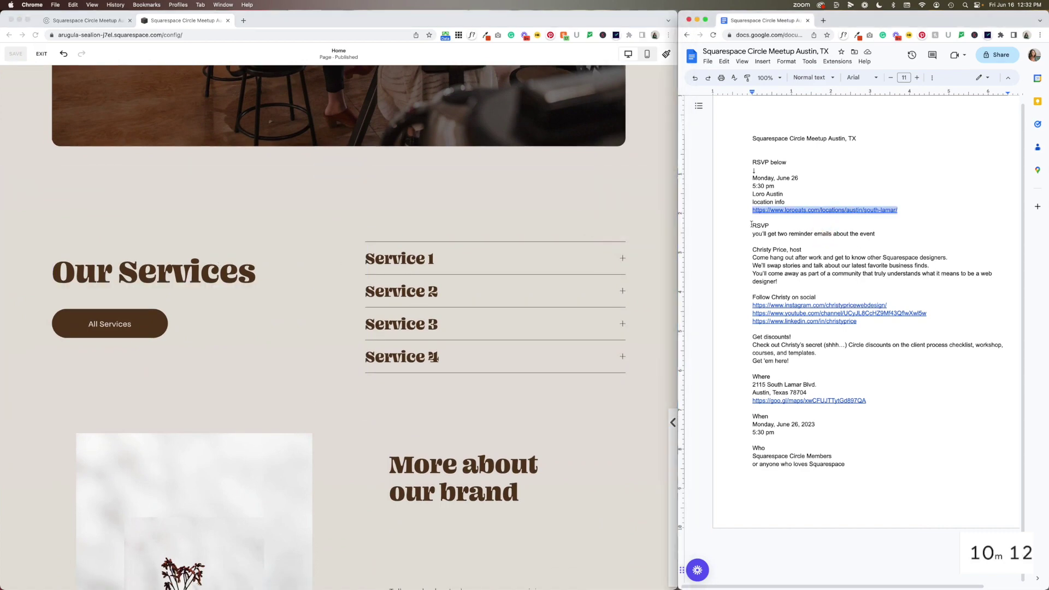
left_click_drag(876, 233, 751, 238)
key("super+c")
left_click(241, 293)
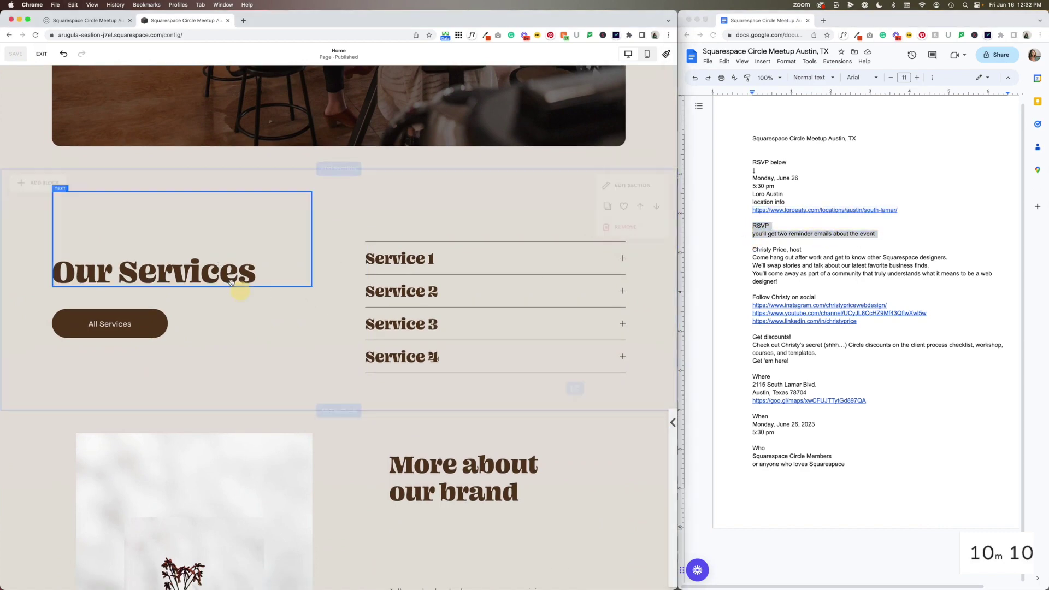
double_click(225, 275)
key("super+v")
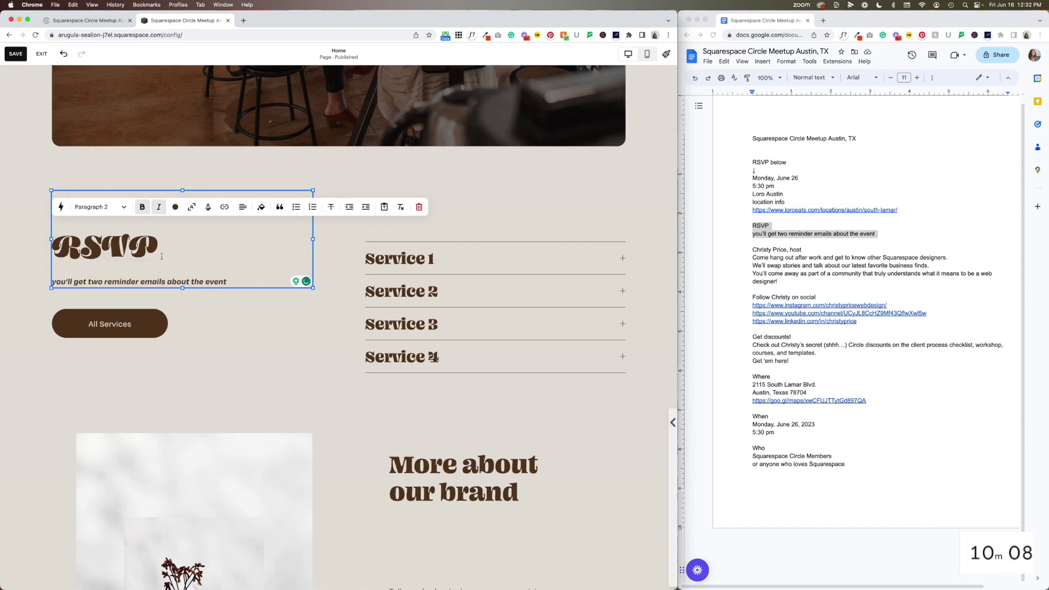
left_click(141, 208)
left_click(141, 207)
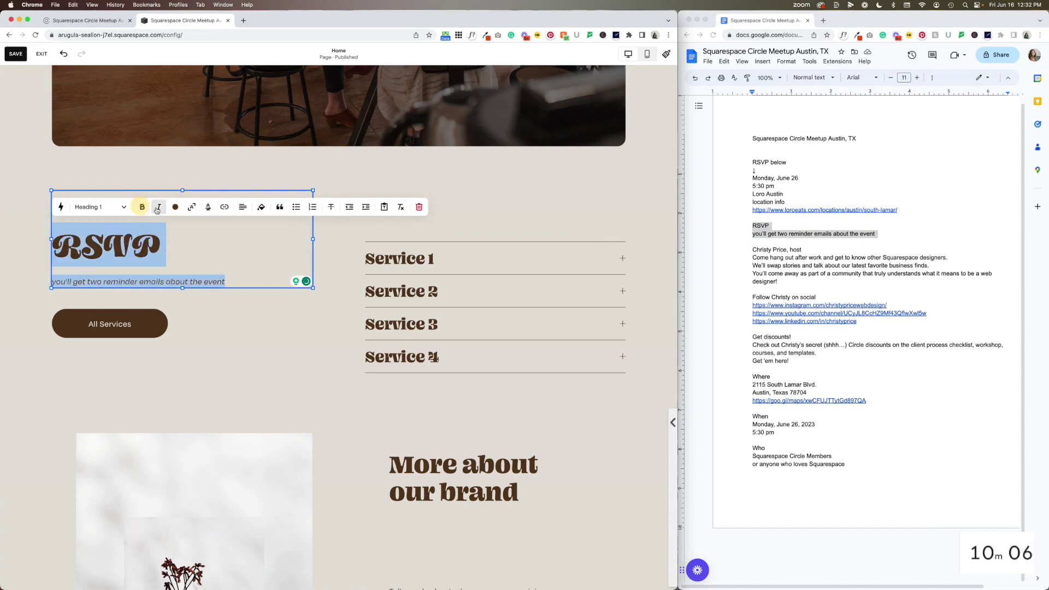
left_click(209, 307)
Delete the All Services button, then select the leftover Services list
left_click(114, 248)
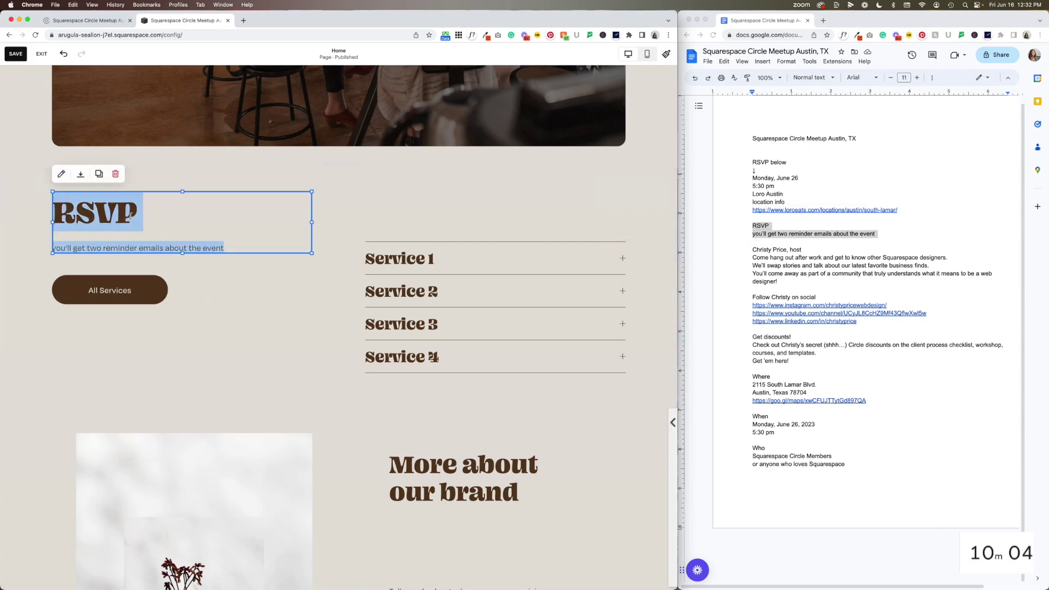
left_click(125, 288)
left_click(137, 258)
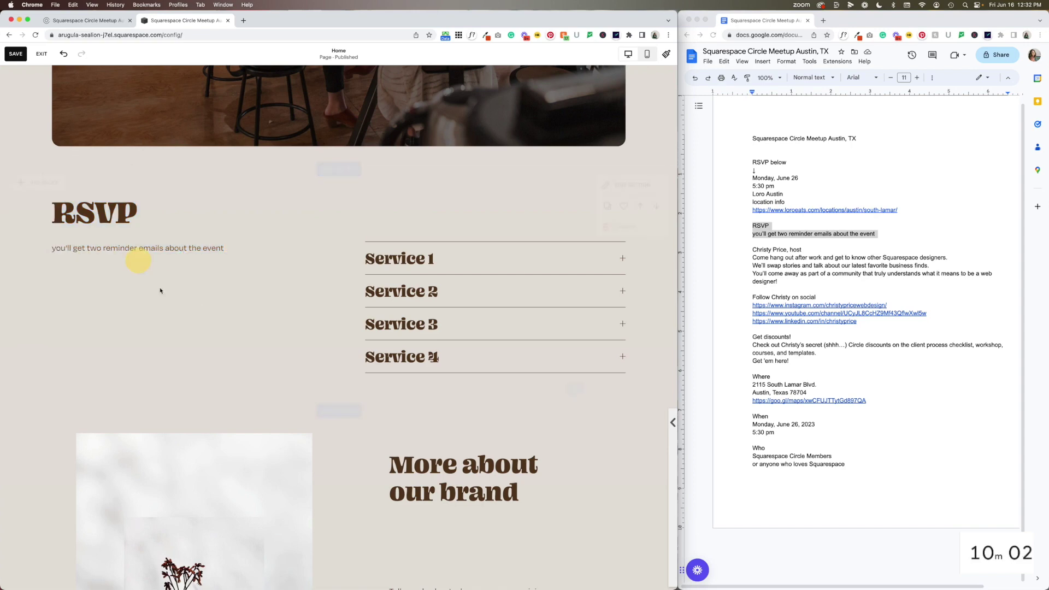
left_click(174, 226)
key("super+a")
left_click(382, 234)
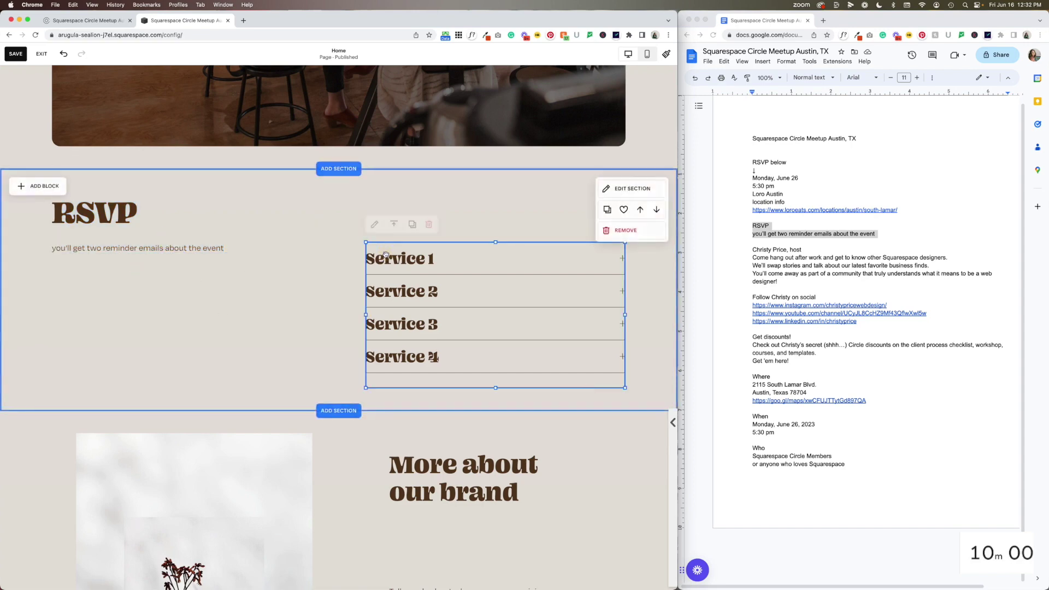
left_click(420, 244)
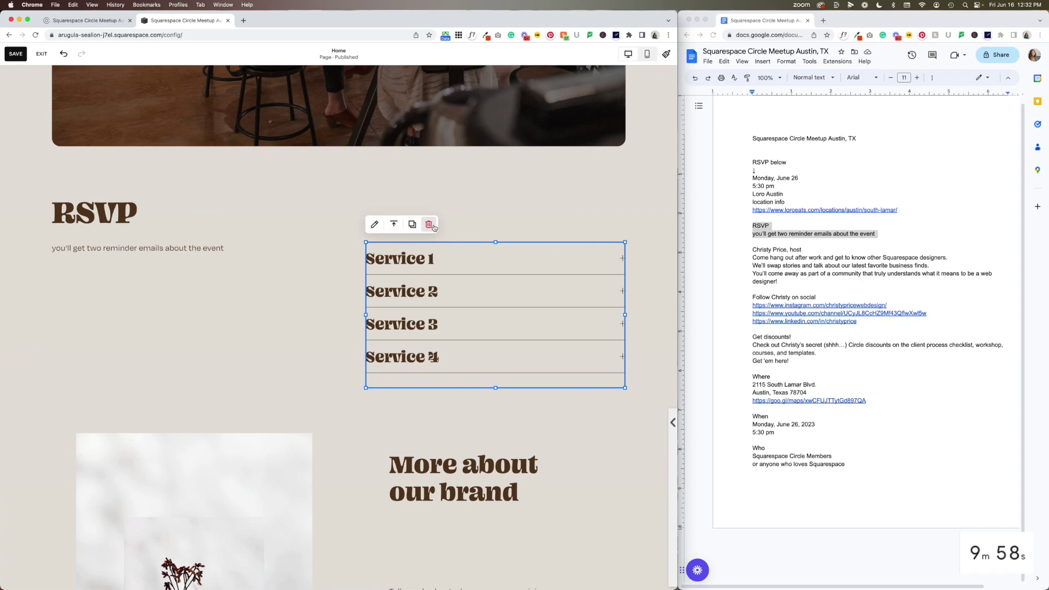
Delete the Services list and add a form block beside the RSVP text
left_click(428, 225)
left_click(47, 185)
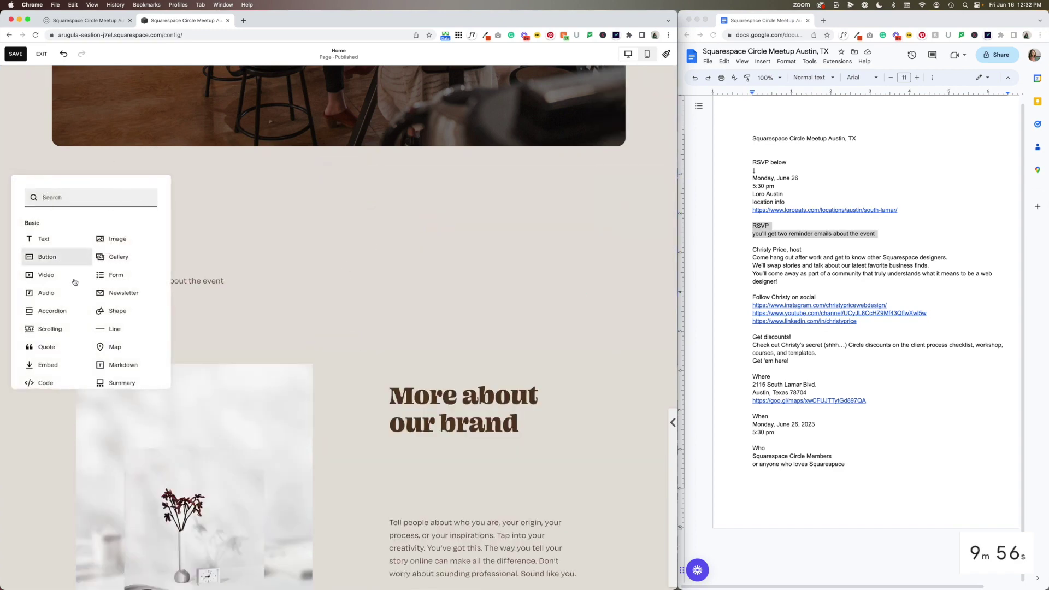
left_click_drag(109, 275, 383, 233)
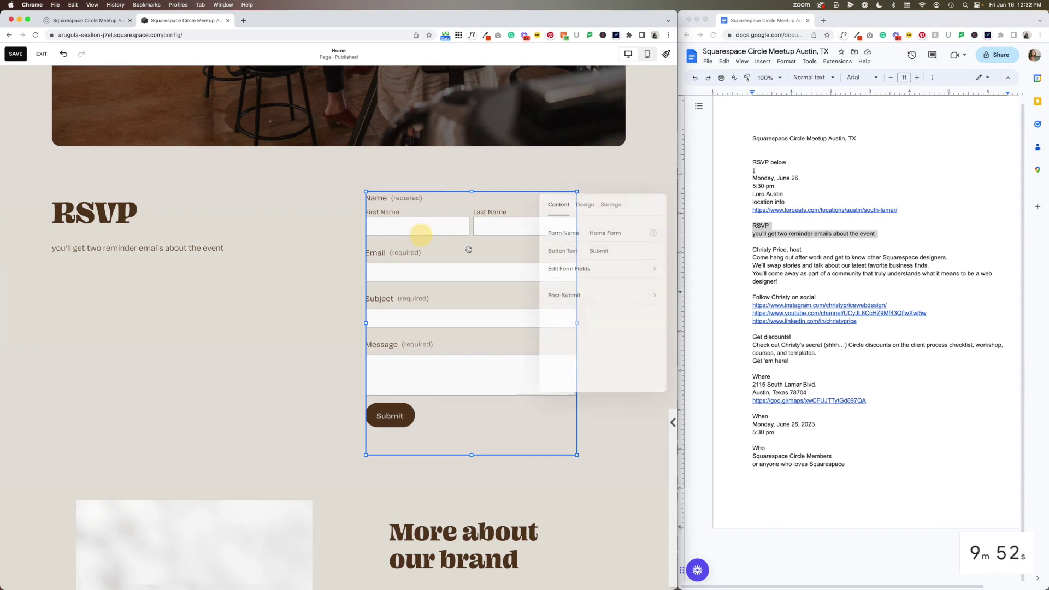
Remove the form's Subject field and make the Message field optional
left_click(571, 271)
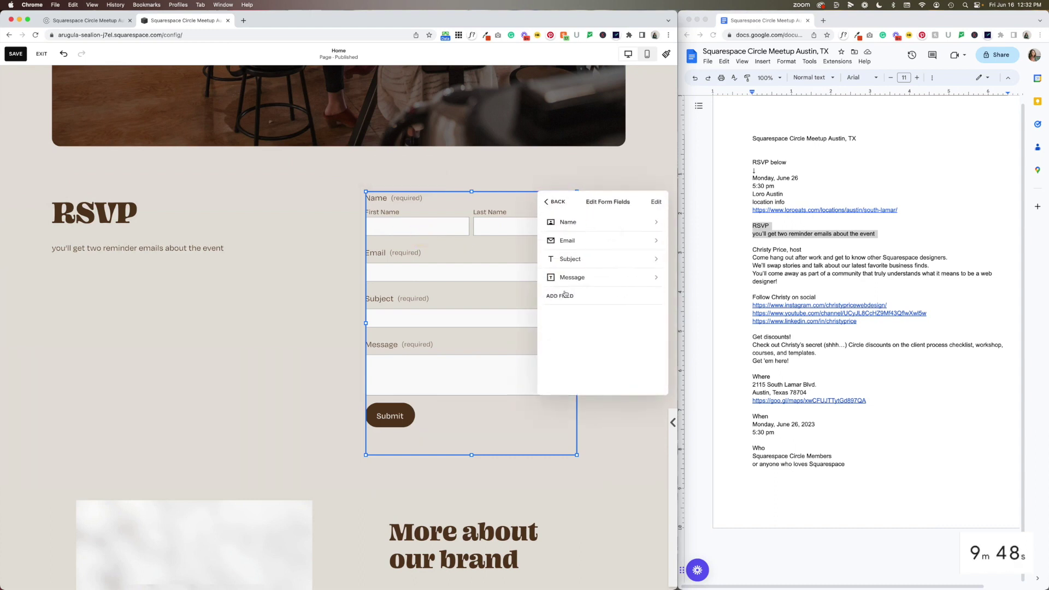
left_click(656, 264)
left_click(569, 366)
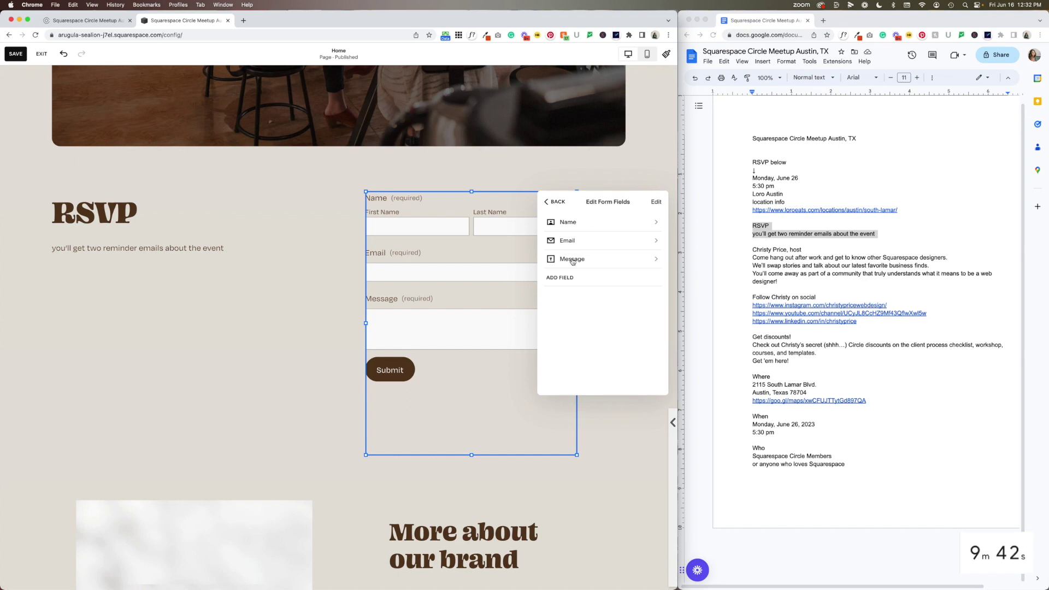
left_click(575, 260)
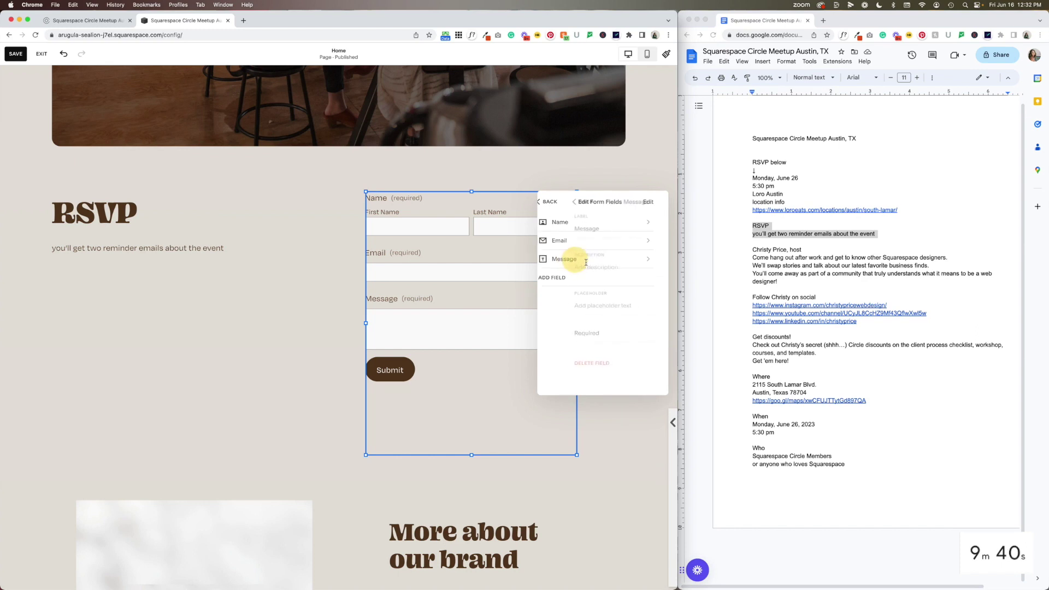
left_click(652, 333)
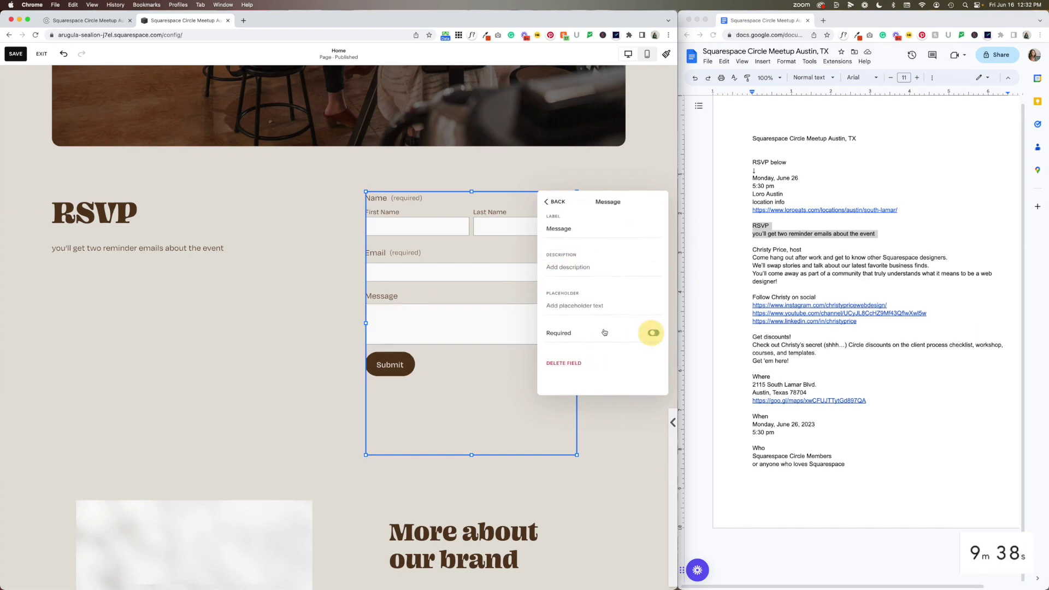
left_click(554, 202)
left_click(565, 209)
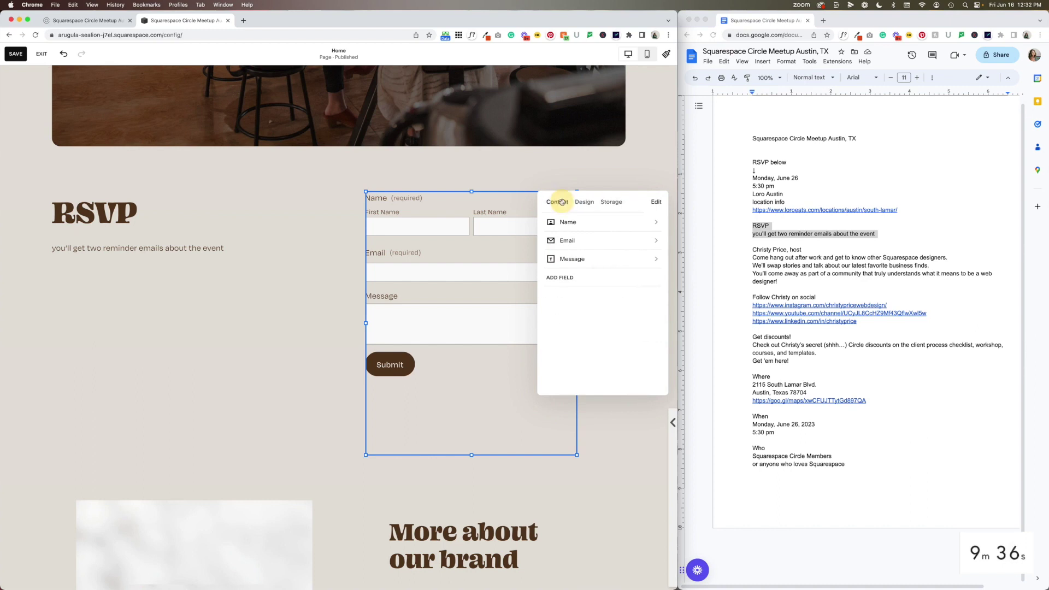
Confirm submissions go to the connected email and enable Google reCAPTCHA on the form
left_click(611, 204)
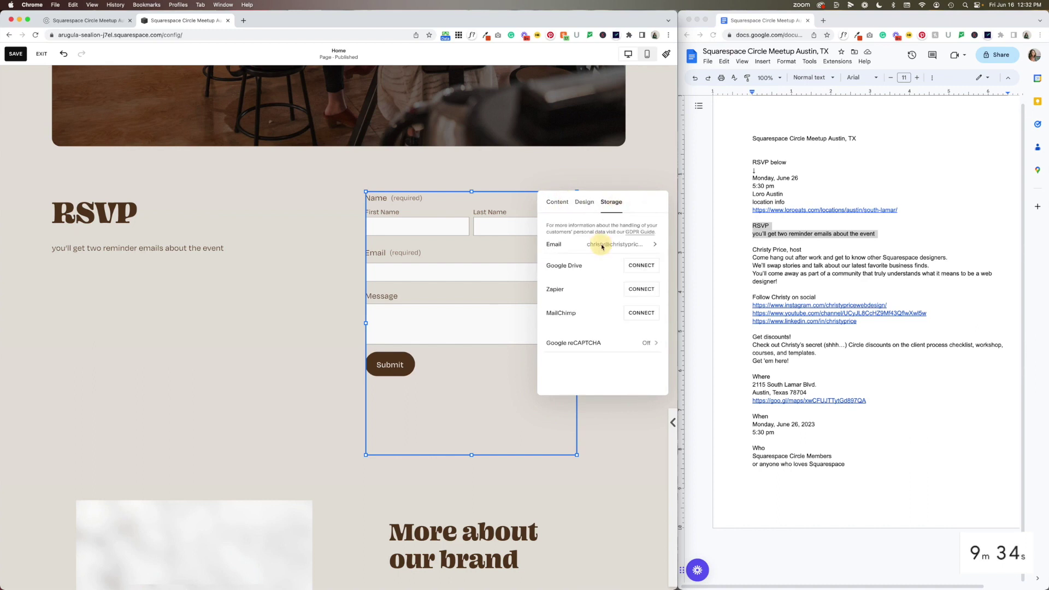
left_click(594, 244)
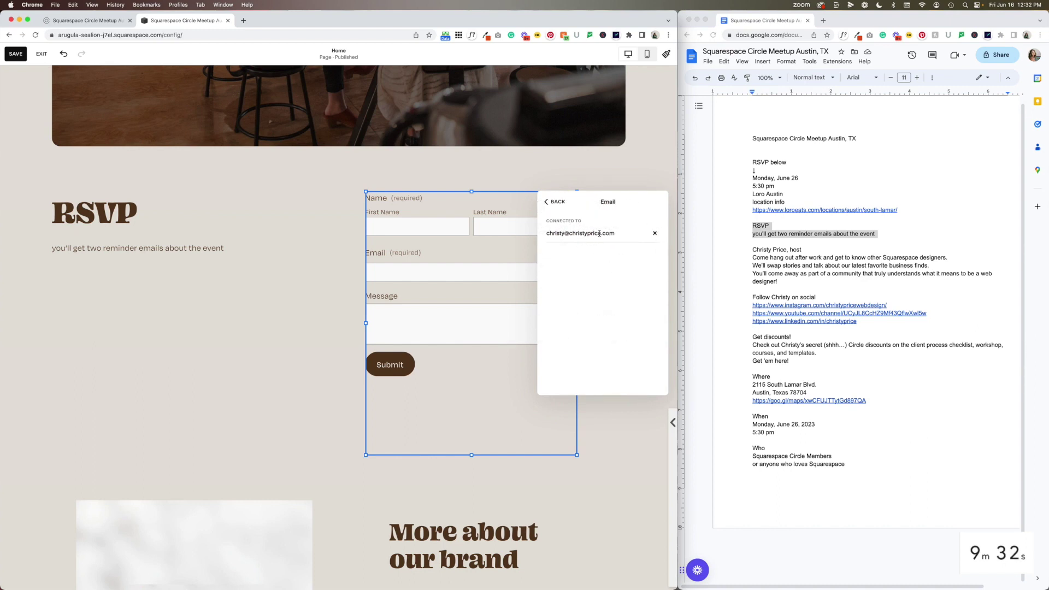
left_click(559, 201)
left_click(614, 343)
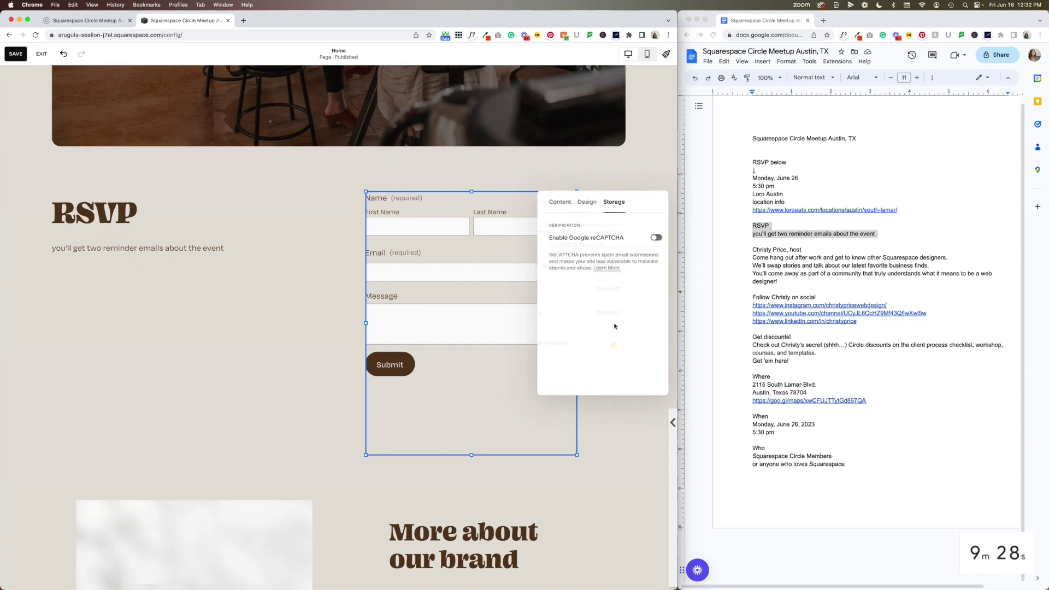
left_click(653, 237)
Shorten the form block and move the RSVP text block lower beside it
left_click(466, 415)
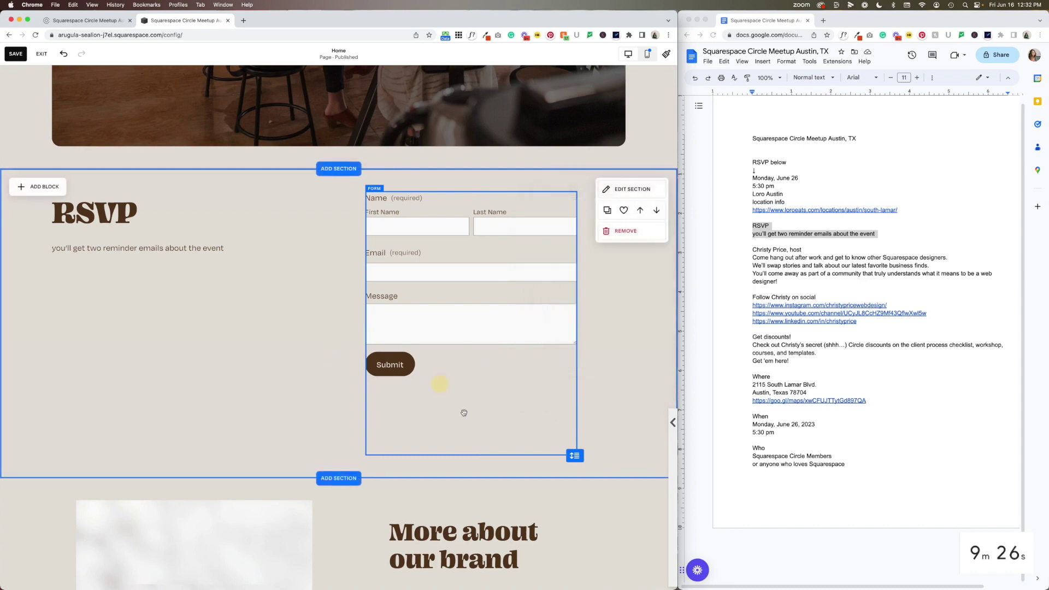
left_click_drag(471, 453, 470, 389)
left_click_drag(132, 213, 183, 264)
left_click(225, 365)
left_click(210, 351)
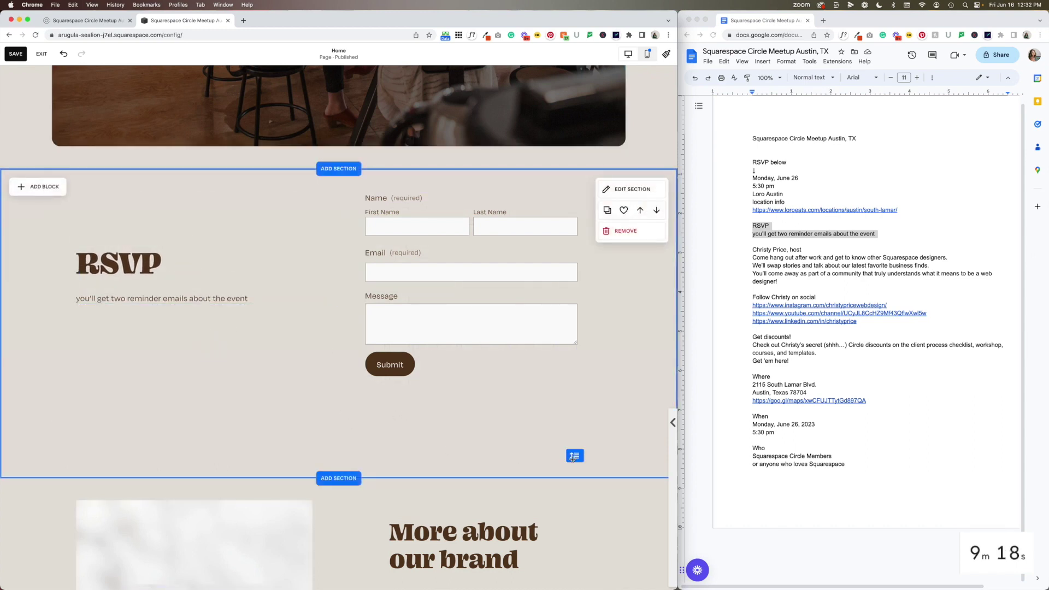
Reduce the RSVP section's height and nudge the RSVP text slightly higher
left_click_drag(572, 458, 573, 390)
left_click(126, 253)
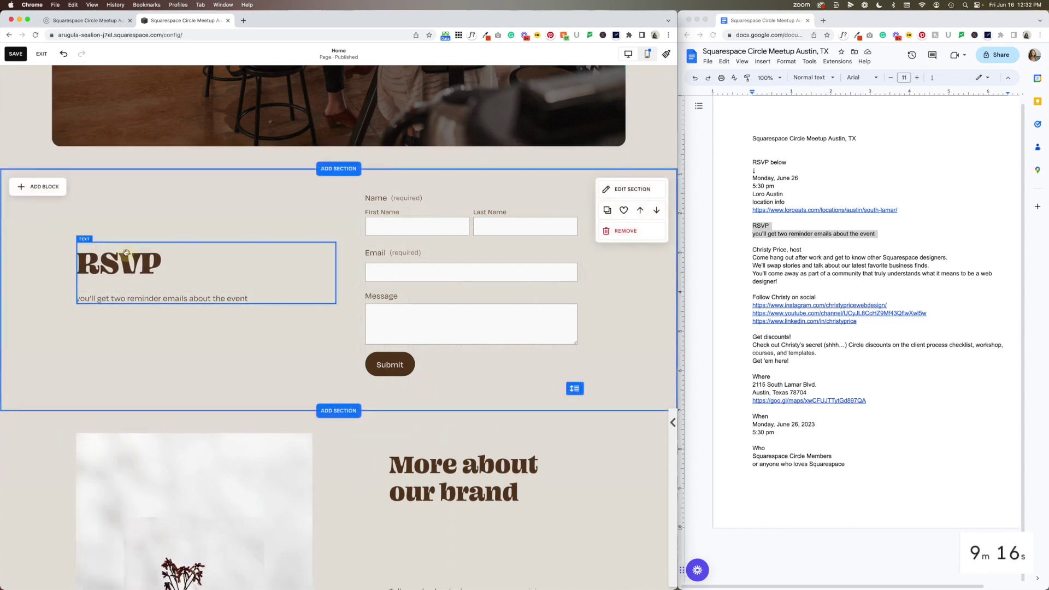
left_click_drag(126, 253, 123, 238)
left_click(194, 345)
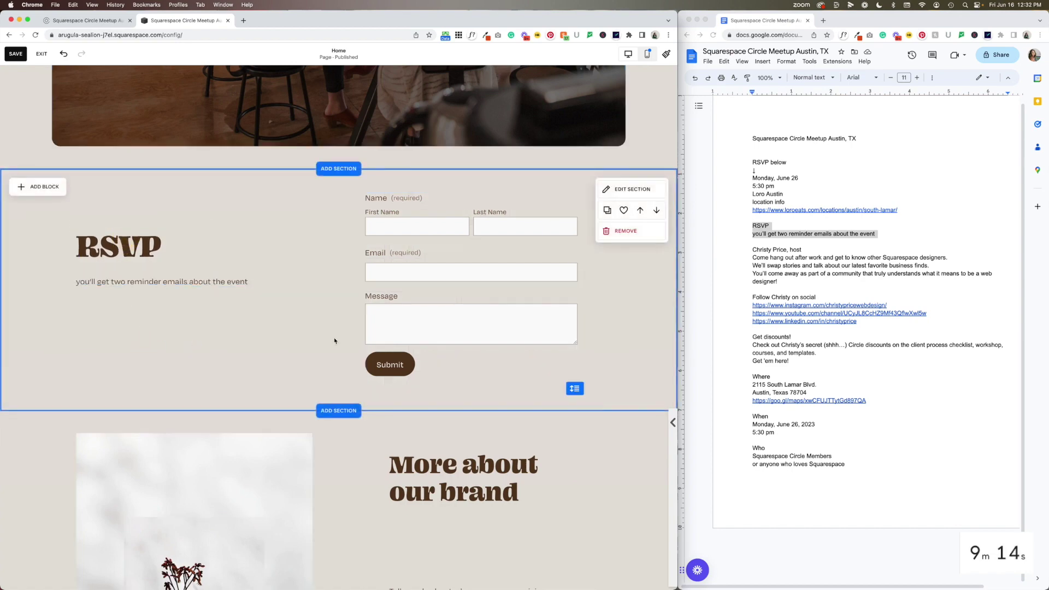
scroll(338, 350, "down", 5)
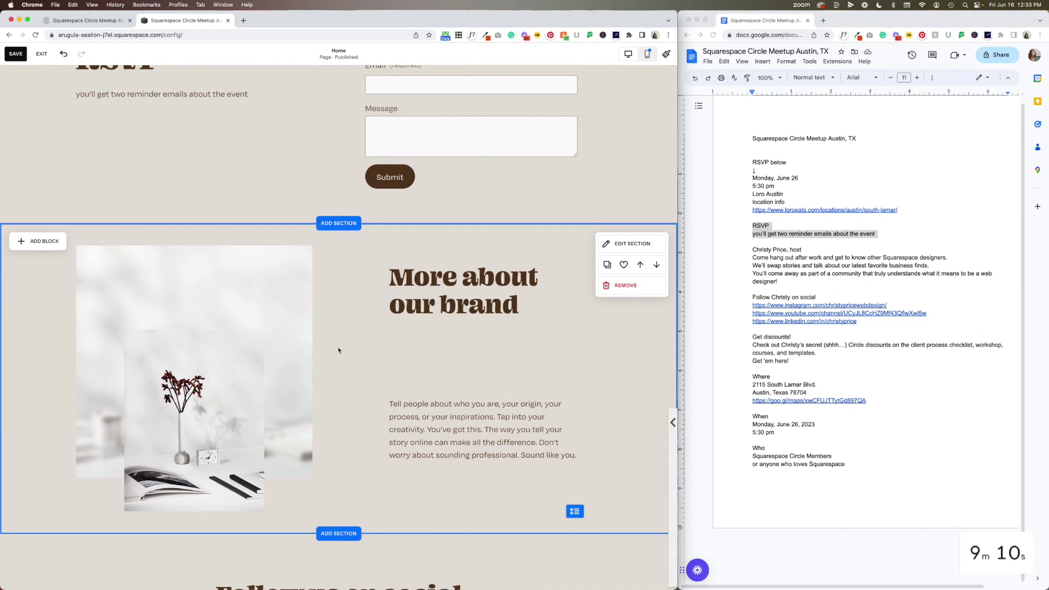
Replace the 'More about our brand' heading with the host's name line from the notes, unbolded
left_click(759, 249)
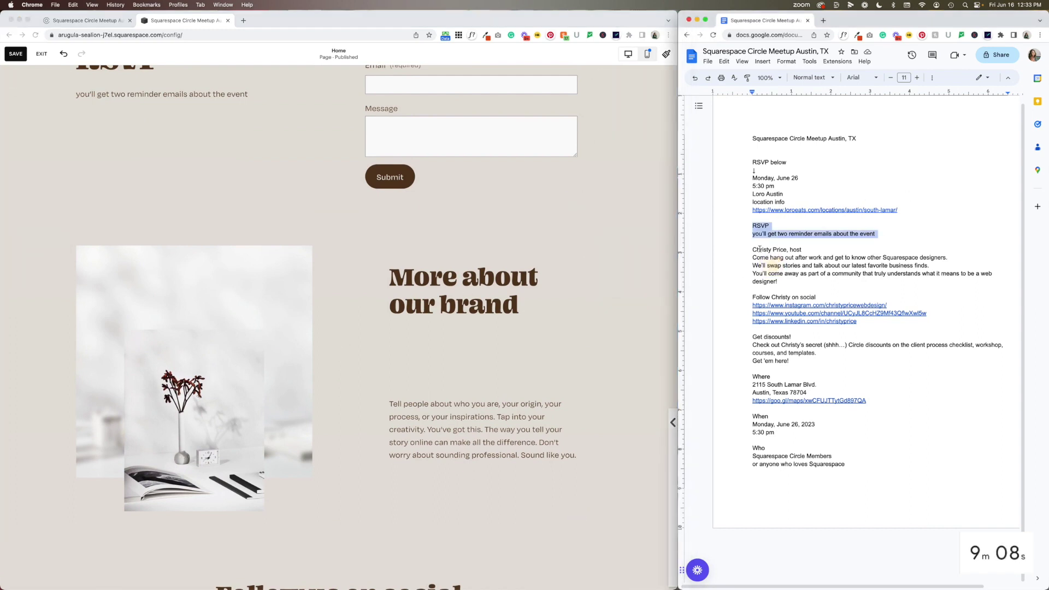
triple_click(759, 249)
left_click(482, 301)
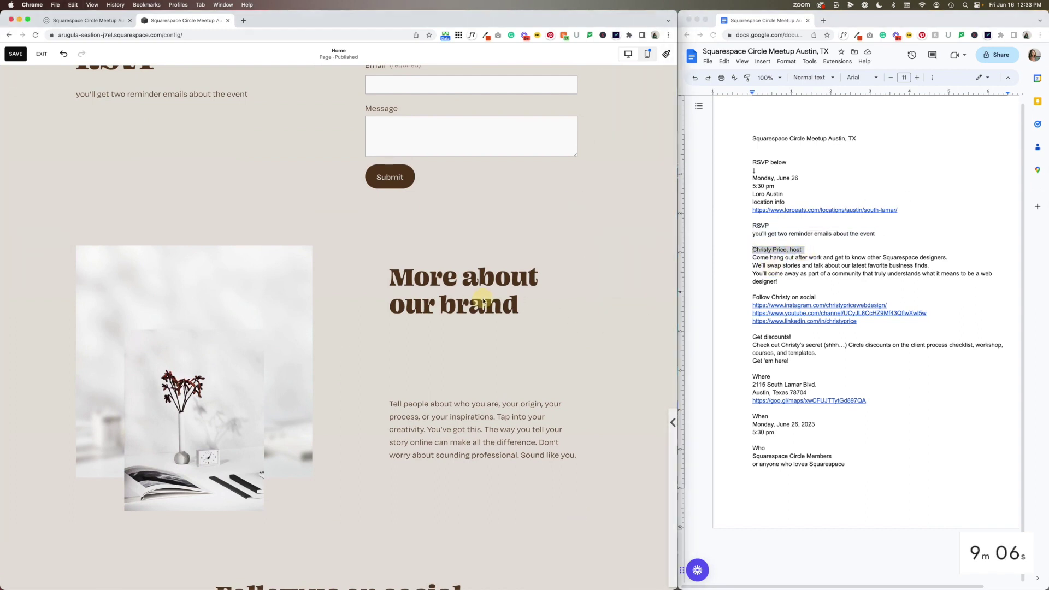
triple_click(482, 300)
type("Christy Price, host")
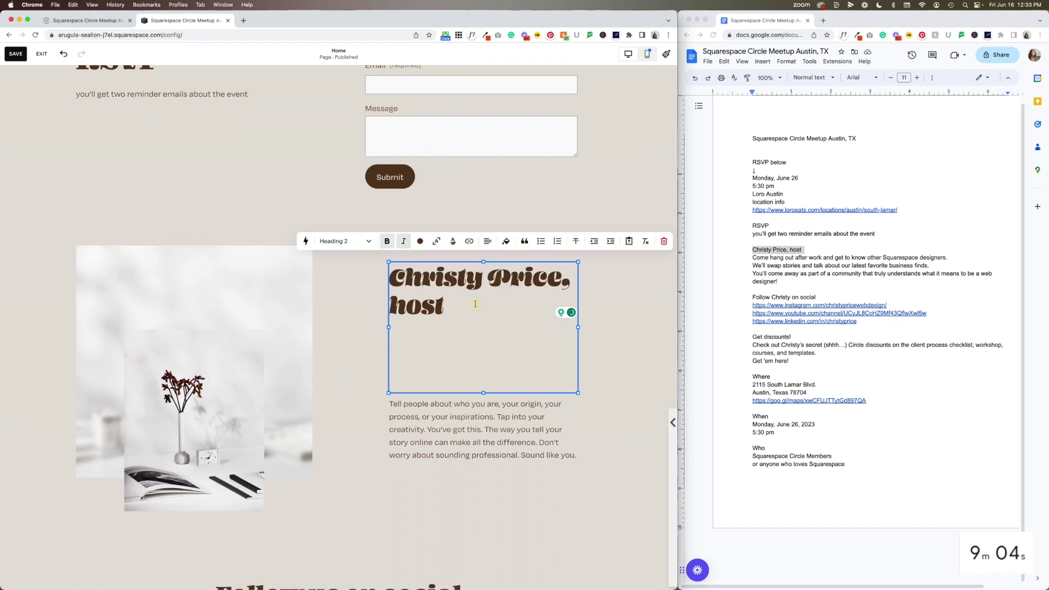
triple_click(475, 304)
left_click(387, 241)
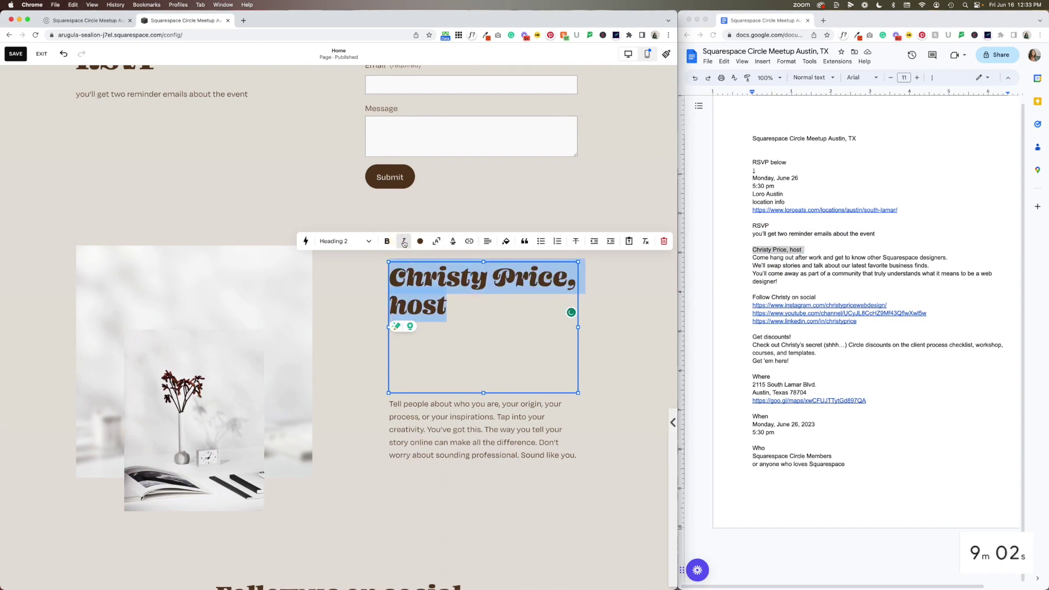
left_click(595, 334)
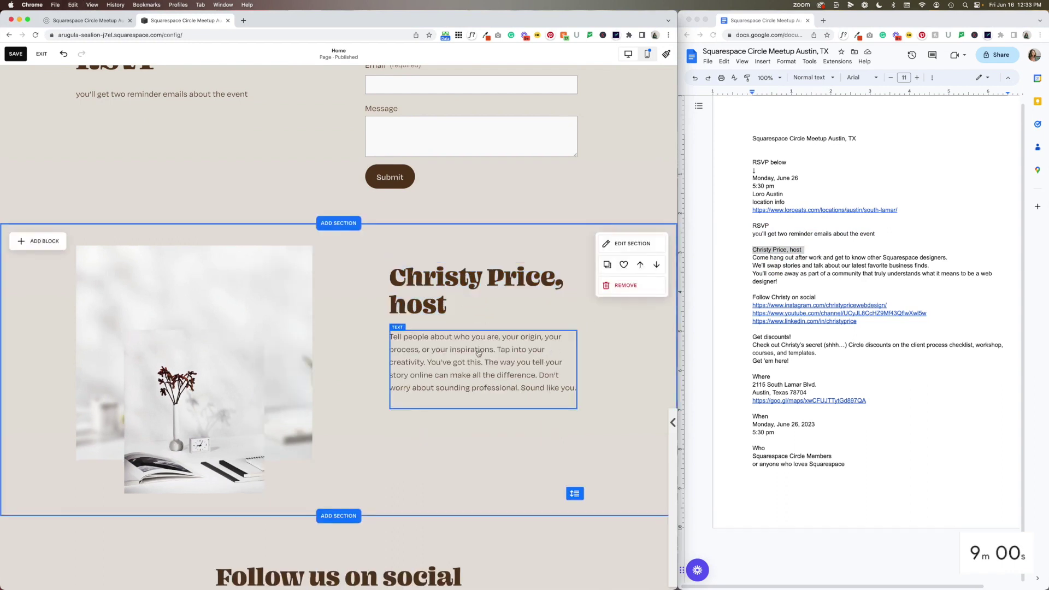
Replace the section's body text with the notes' meetup description, without bold or italic
left_click(745, 258)
left_click_drag(745, 257, 749, 288)
key("super+c")
left_click(501, 350)
key("super+a")
key("super+v")
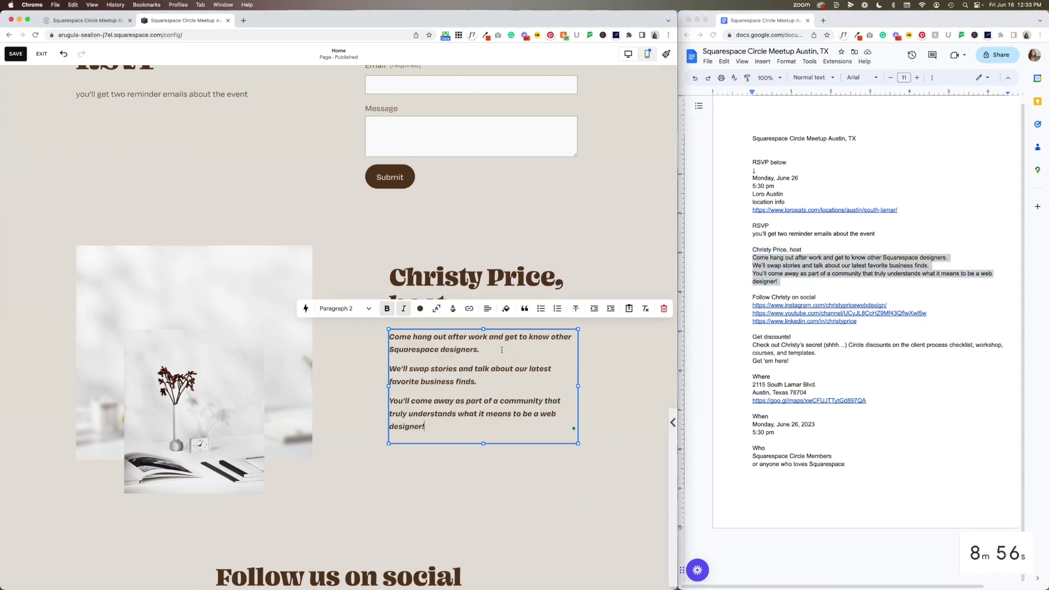
key("super+a")
left_click(386, 308)
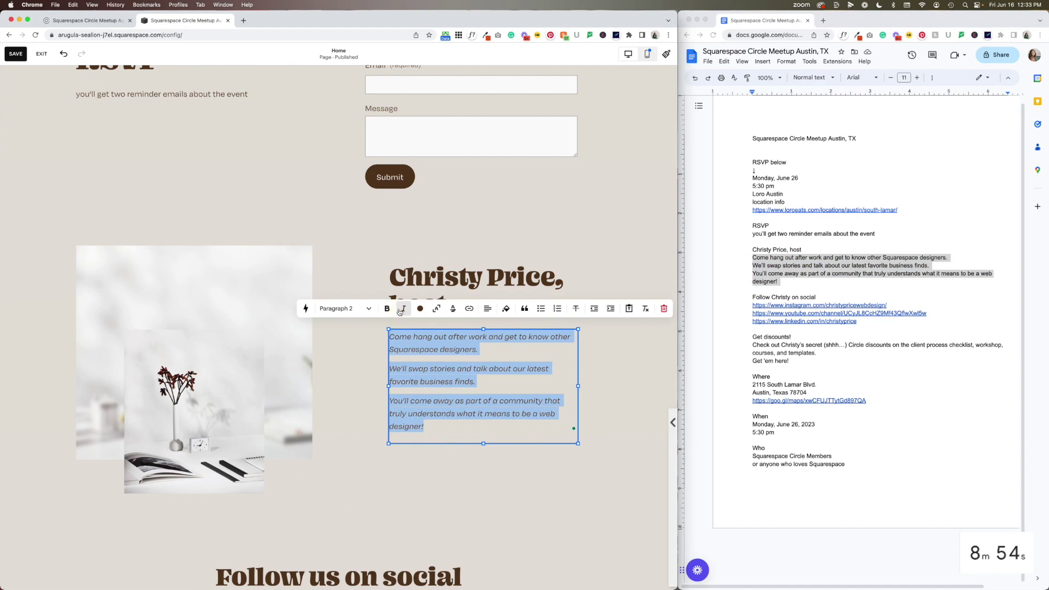
left_click(403, 308)
left_click(412, 478)
left_click(212, 277)
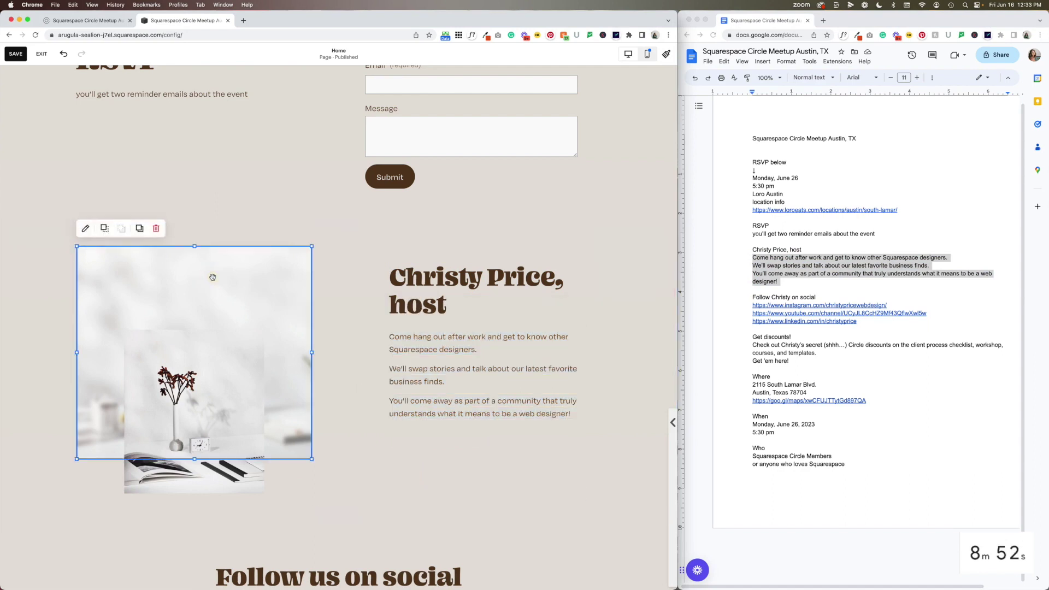
Upload the host's square portrait from the Meetup images folder into the inner image block
double_click(197, 393)
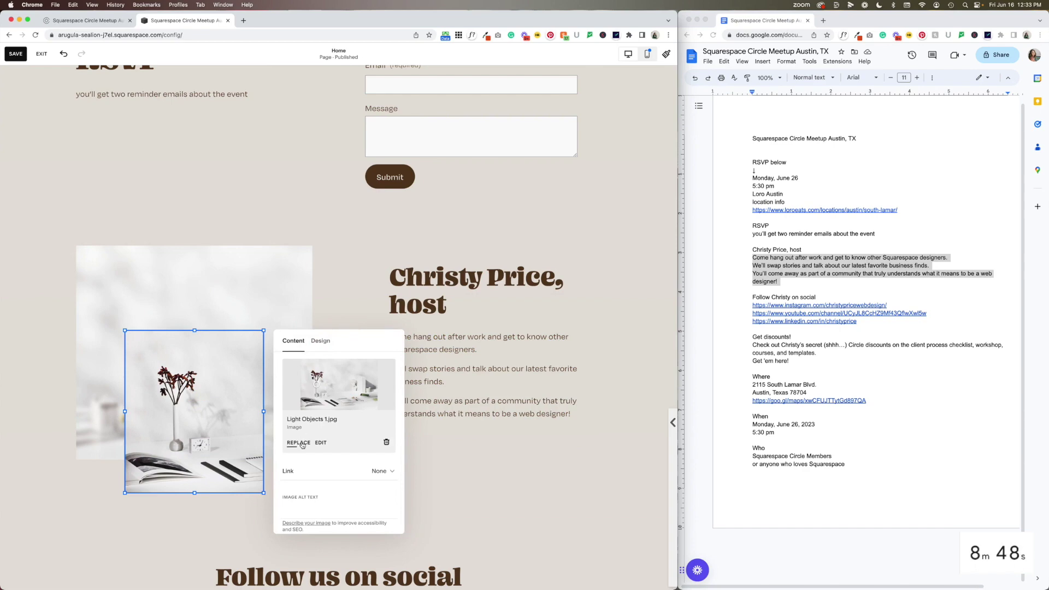
left_click(299, 443)
left_click(305, 461)
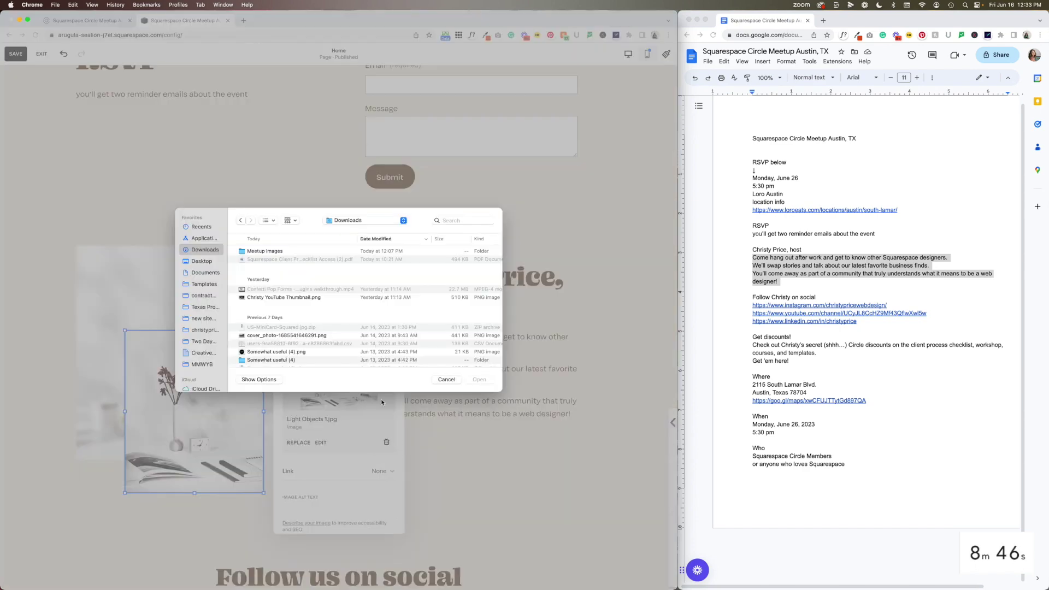
double_click(257, 251)
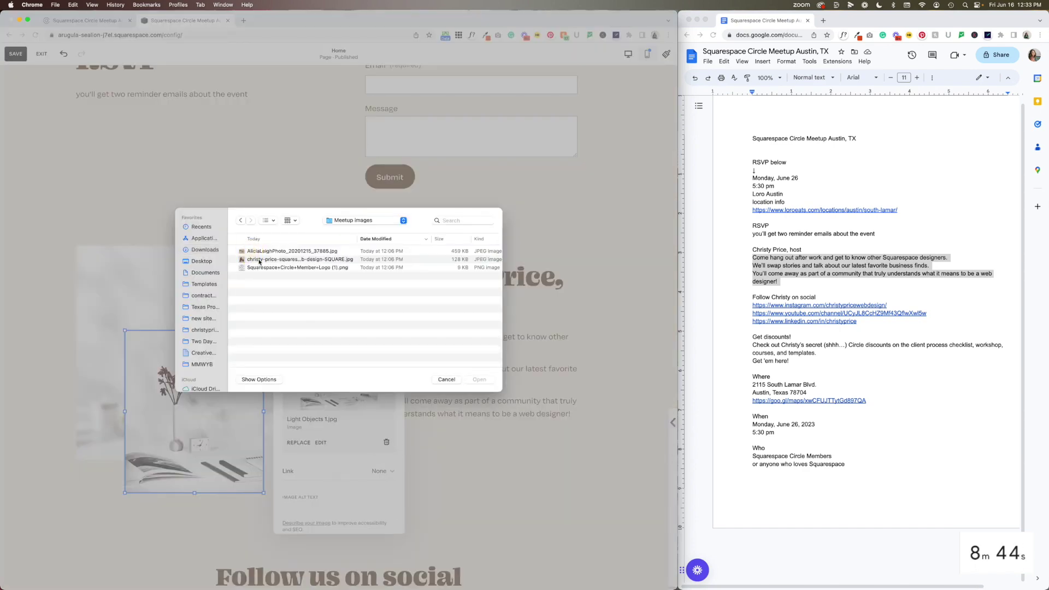
double_click(285, 260)
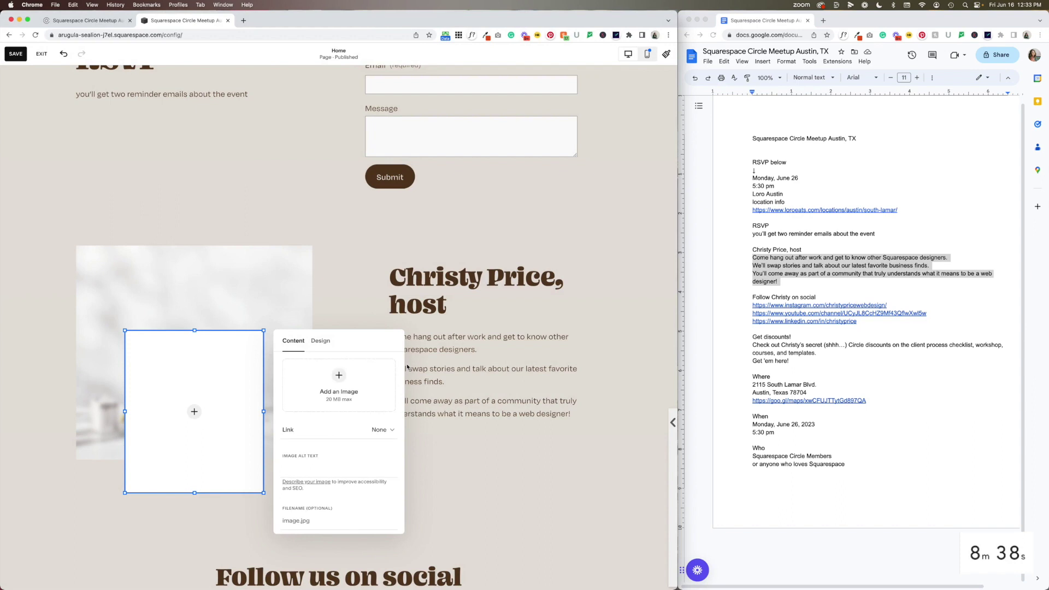
left_click(217, 271)
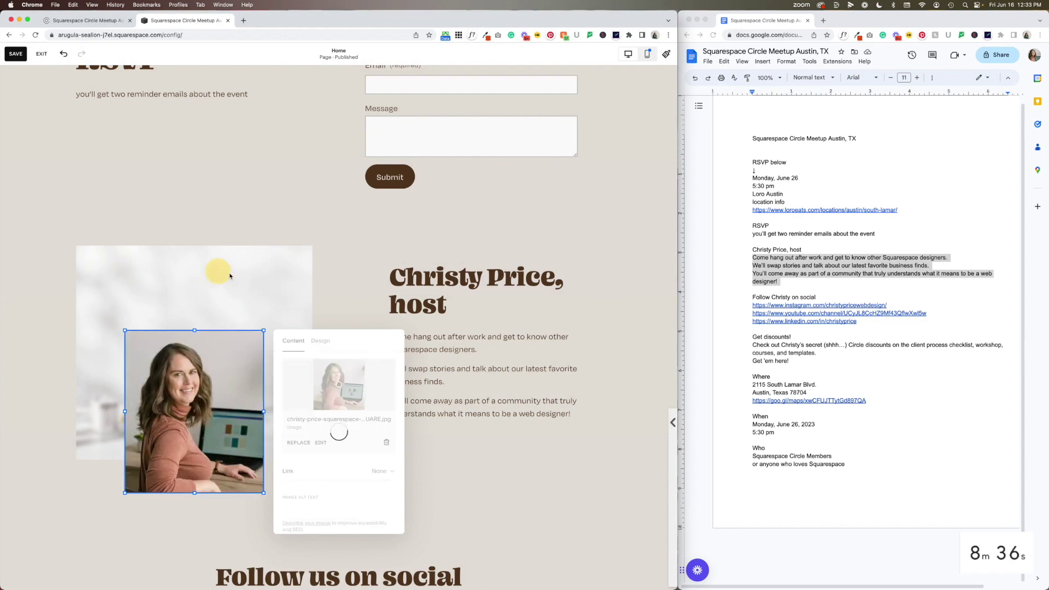
Replace the background image with a free stock latte photo found by searching 'co'
double_click(242, 272)
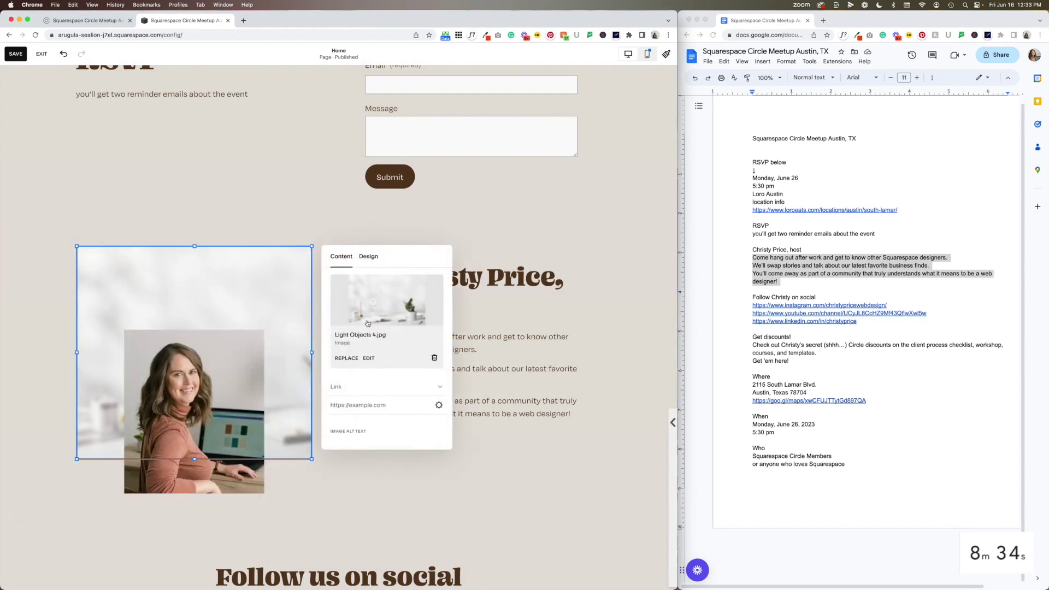
left_click(346, 359)
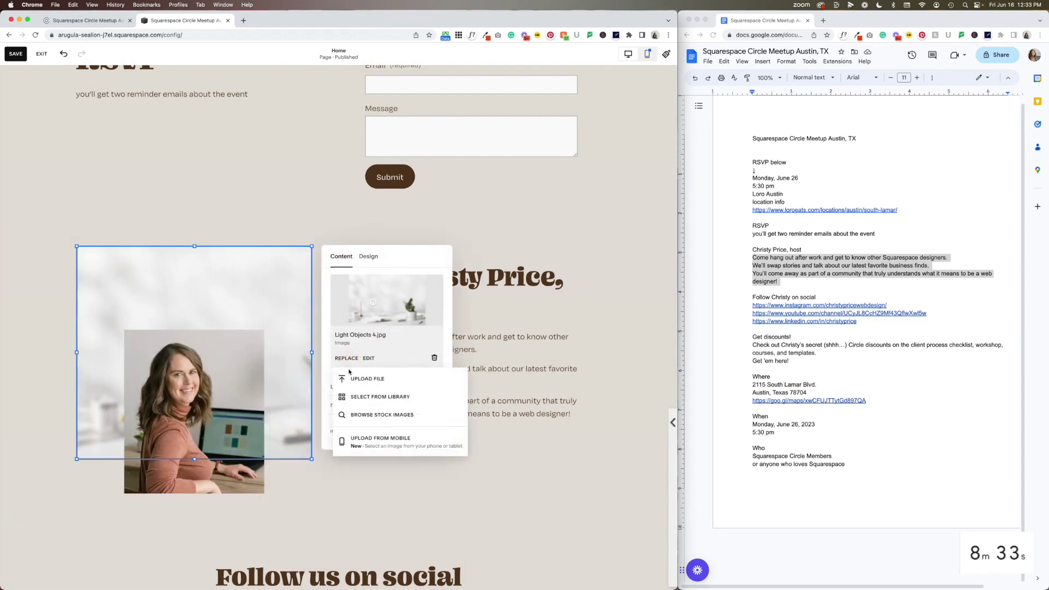
left_click(353, 399)
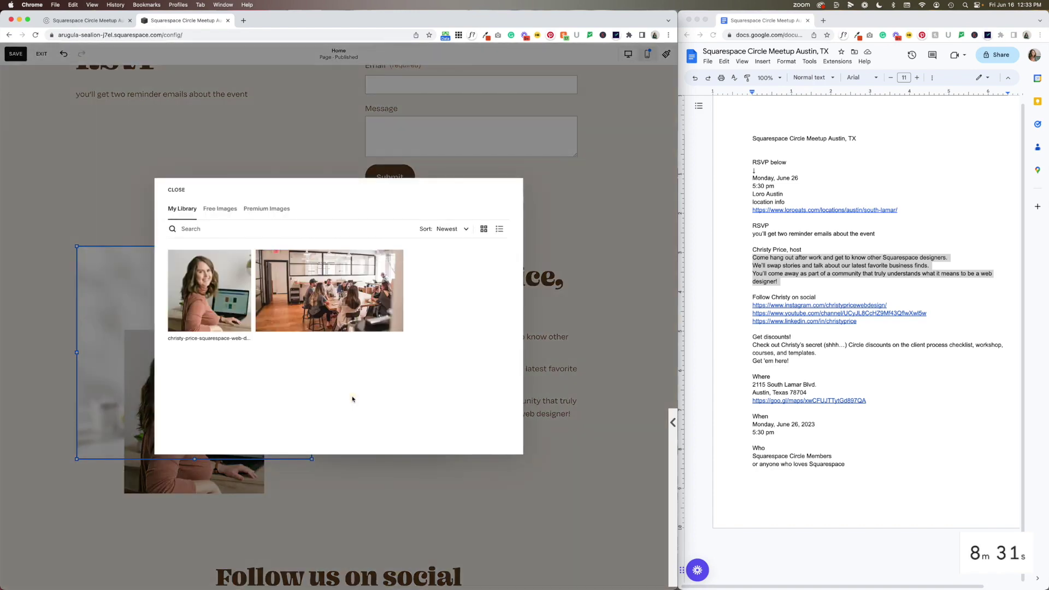
left_click(222, 210)
left_click(222, 229)
type("coffee")
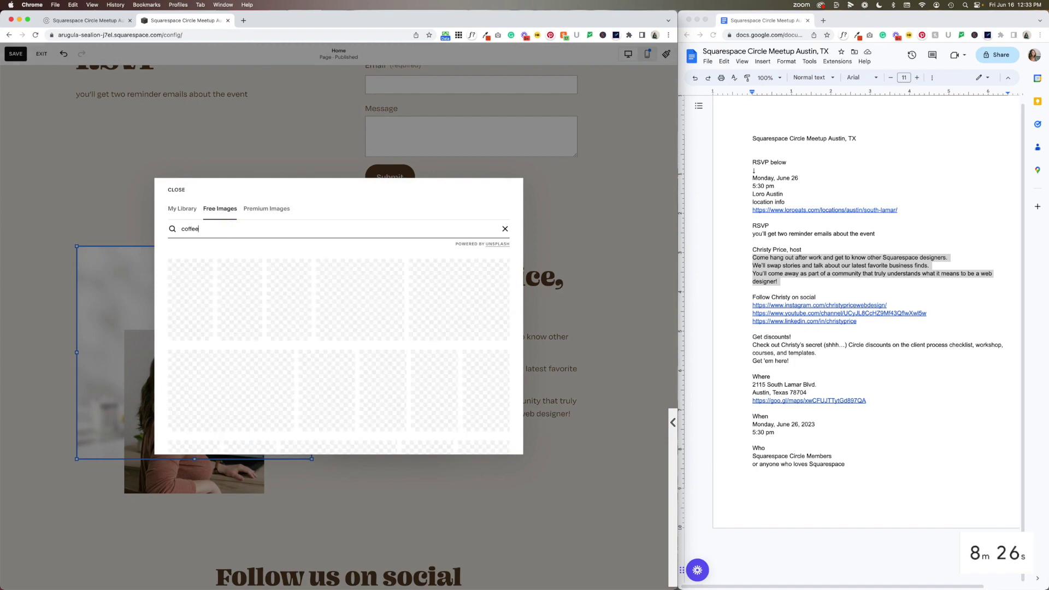
left_click(459, 295)
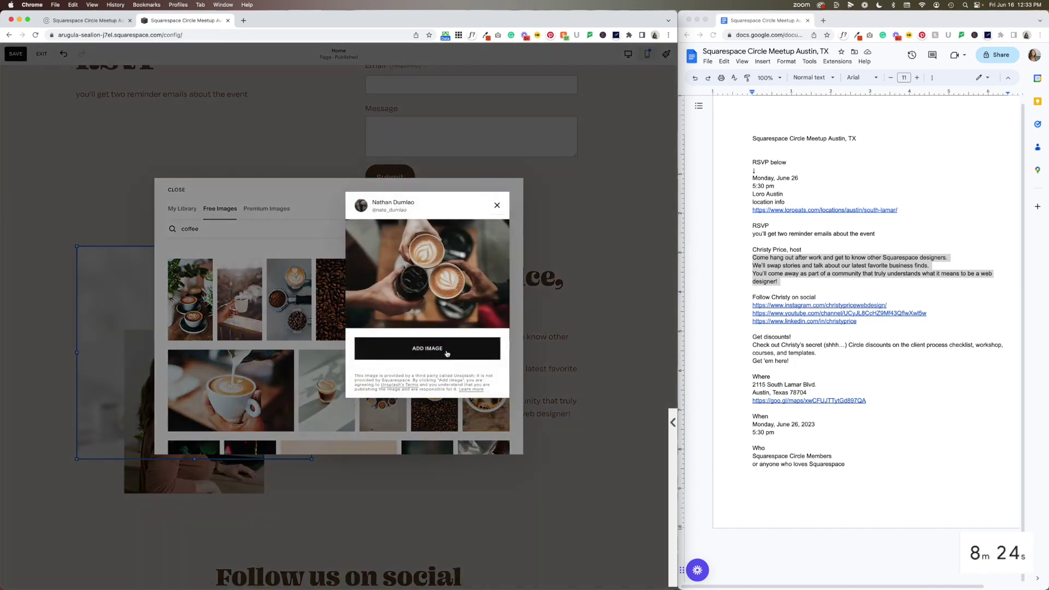
left_click(575, 348)
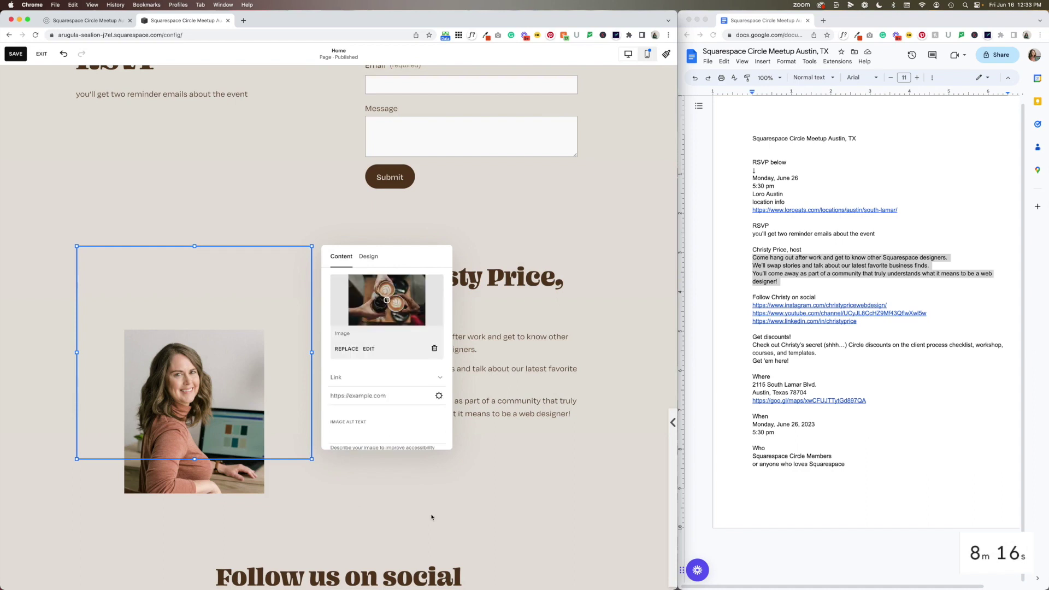
Give the host's portrait rounded corners with a corner radius of 20
left_click(473, 481)
scroll(485, 323, "up", 6)
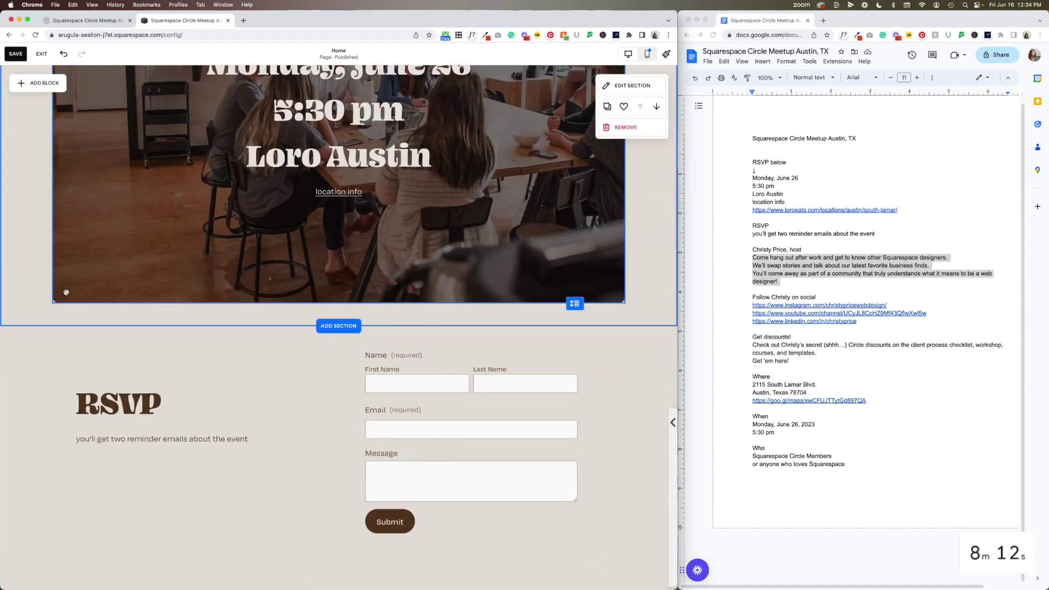
scroll(167, 335, "down", 6)
double_click(167, 335)
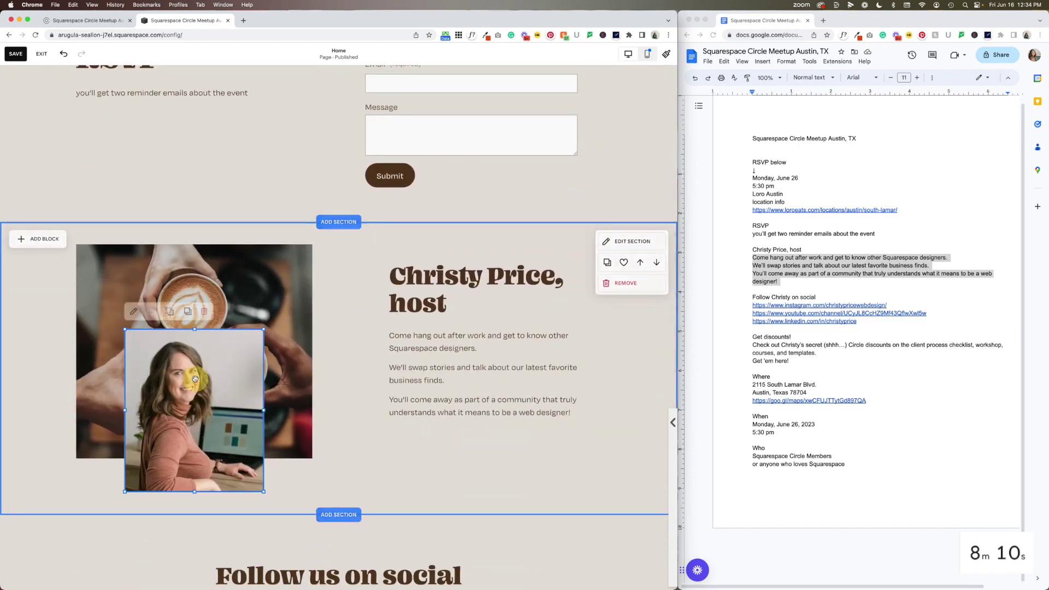
left_click(321, 339)
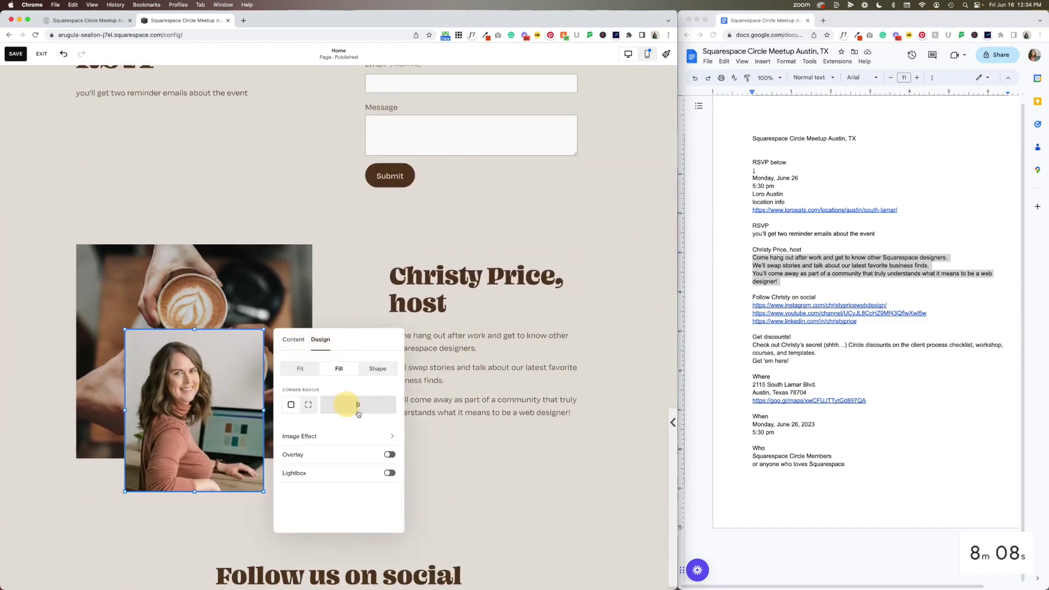
left_click(452, 437)
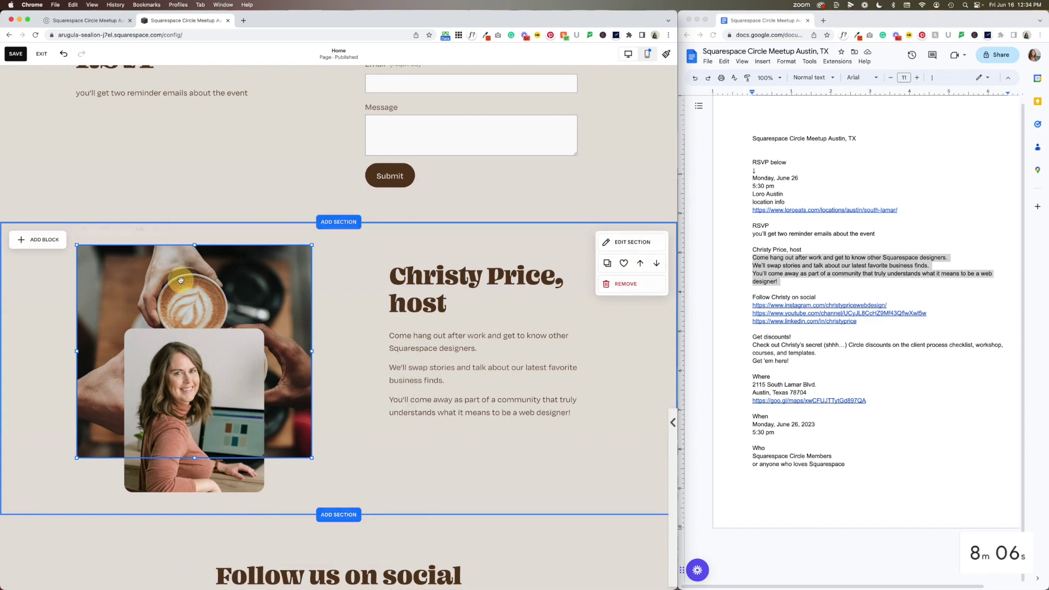
Check the latte photo's design options and close its settings unchanged
double_click(181, 279)
left_click(368, 256)
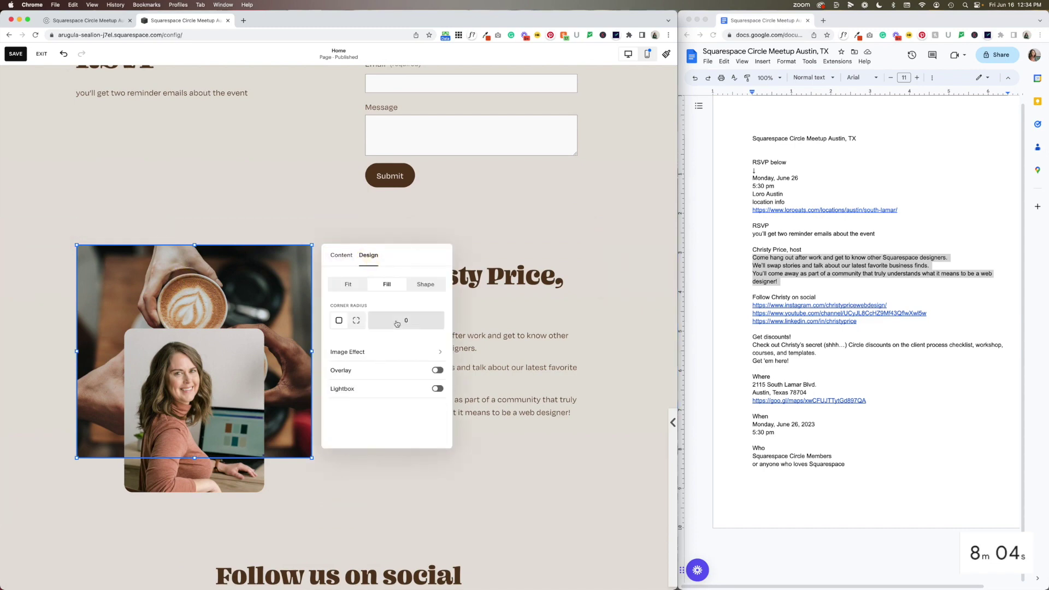
left_click(503, 473)
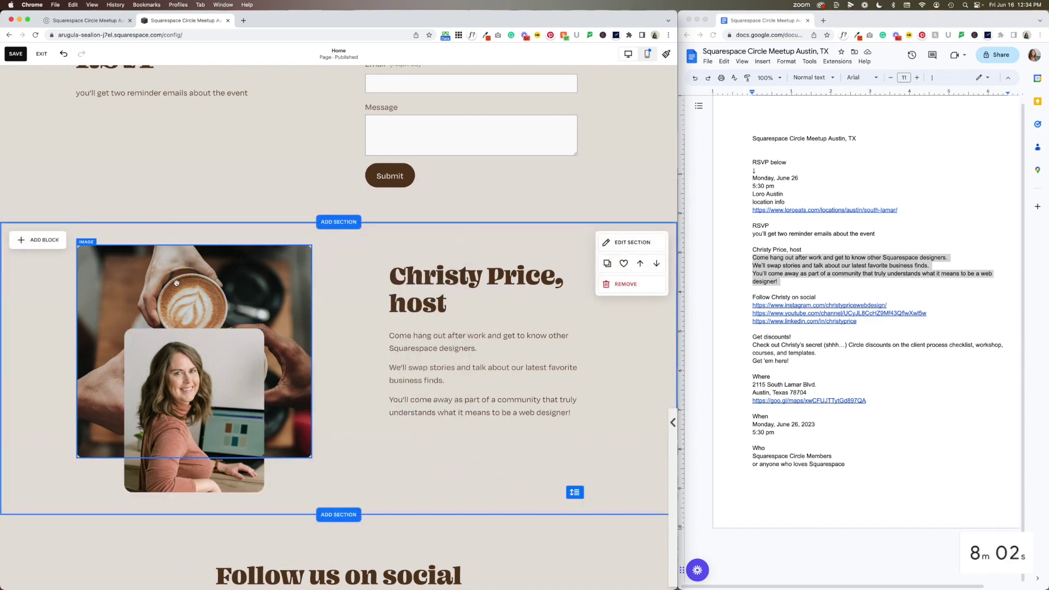
scroll(175, 288, "up", 10)
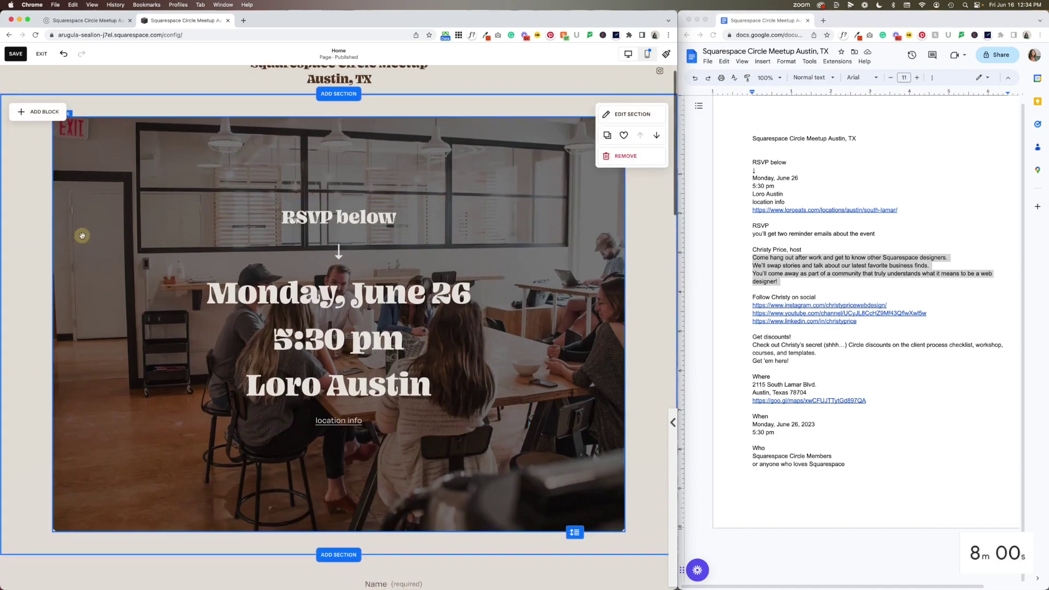
Set alt text 'web designer meetup' on the hero photo and 'coffee' on the latte photo
double_click(400, 326)
left_click(550, 275)
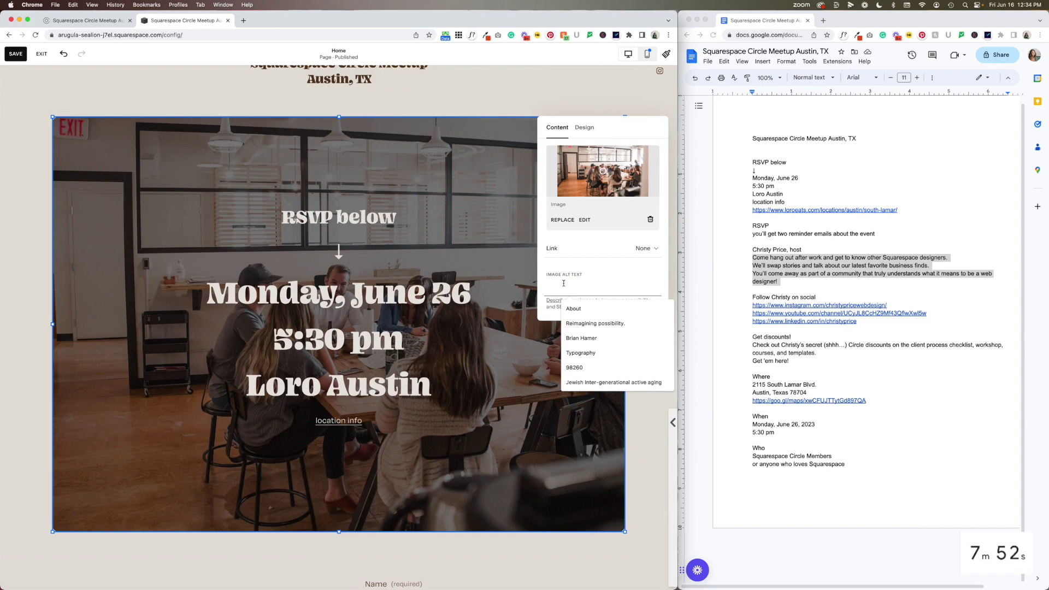
type("web desgi")
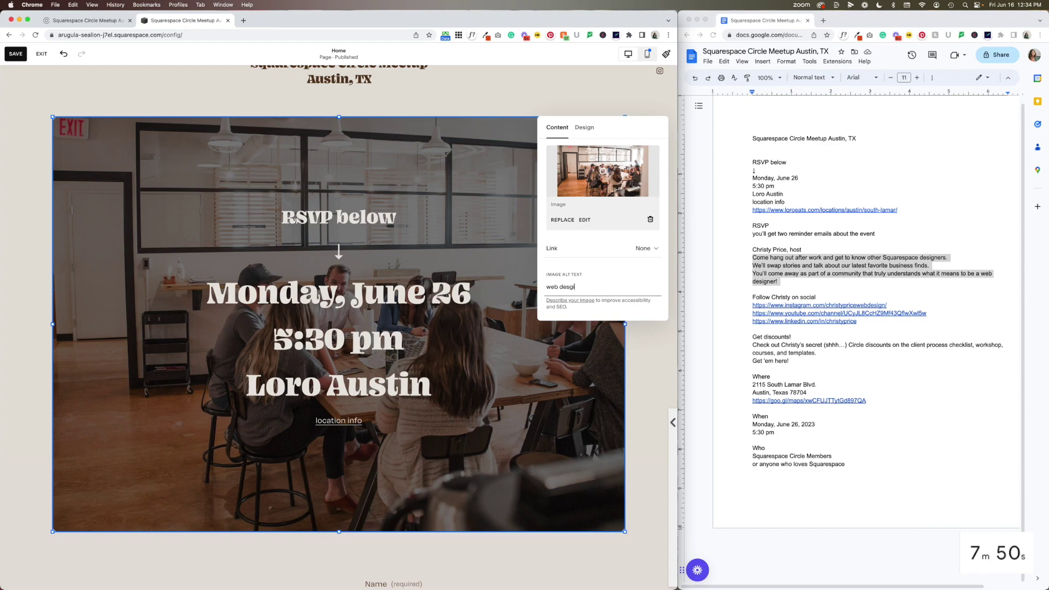
type("ner e")
scroll(456, 410, "down", 10)
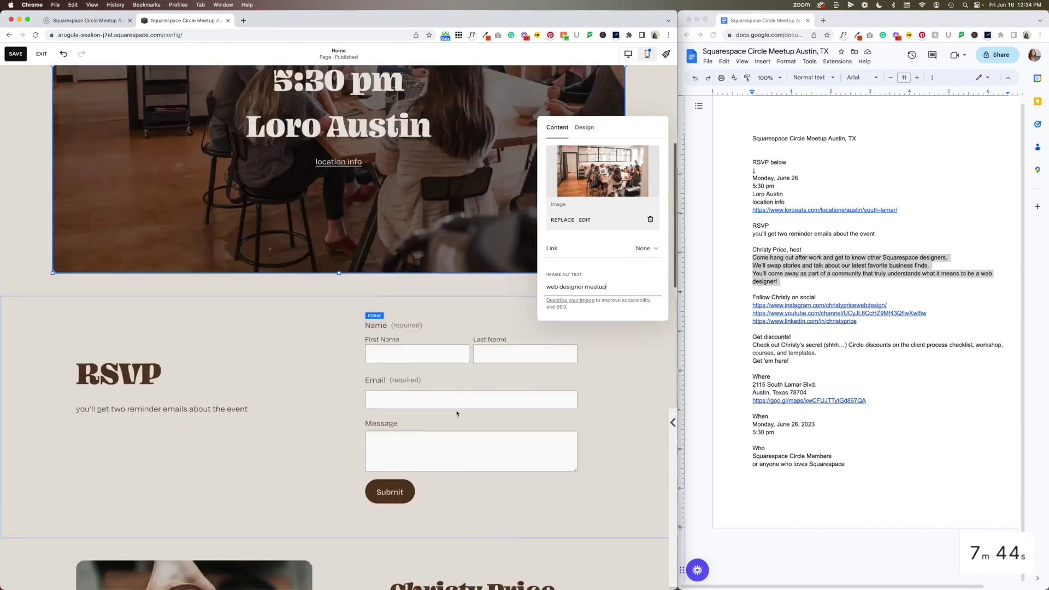
left_click(284, 420)
scroll(435, 426, "down", 2)
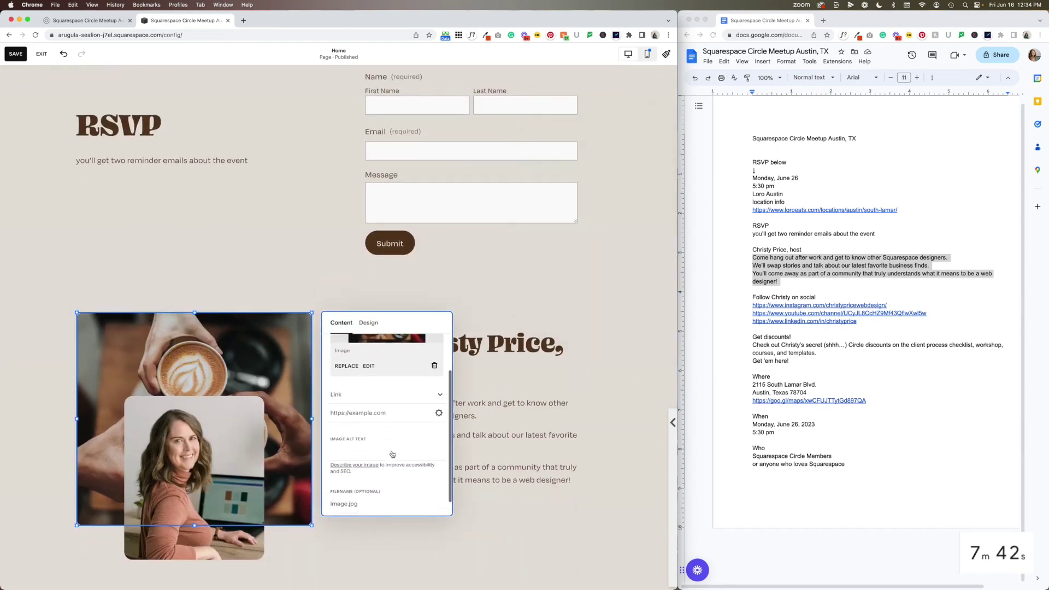
left_click(382, 439)
type("c")
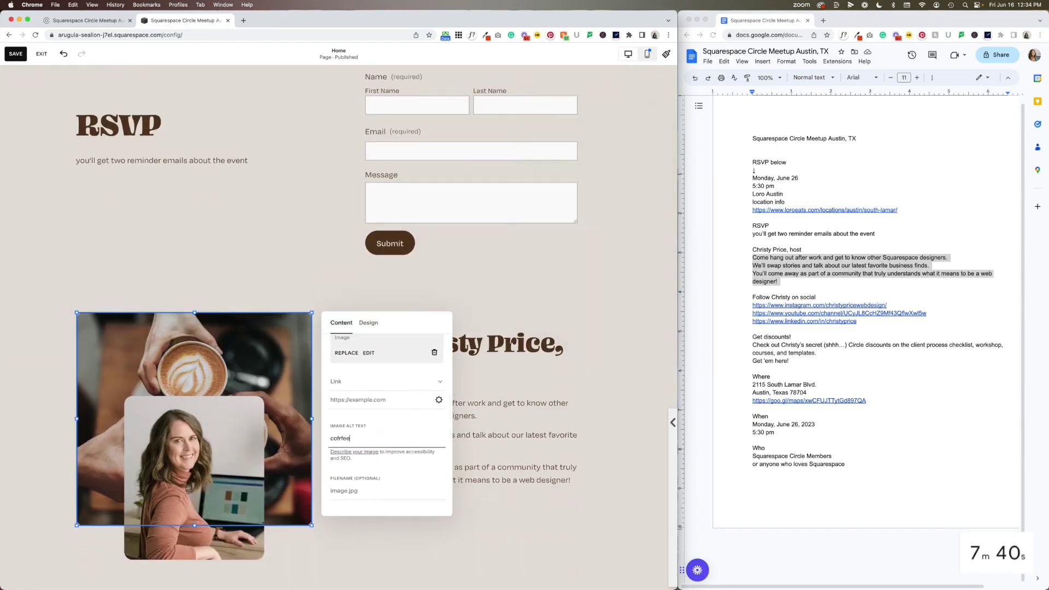
type("offee")
Enter the host's name as the host portrait's image alt text
left_click(255, 482)
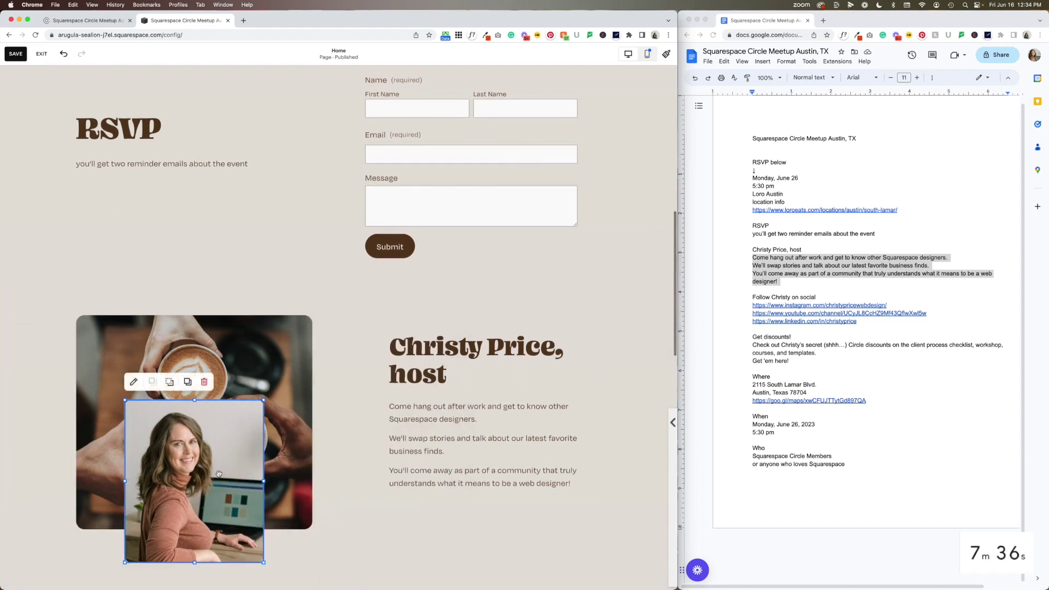
double_click(218, 474)
scroll(346, 436, "down", 2)
left_click(333, 514)
type("c")
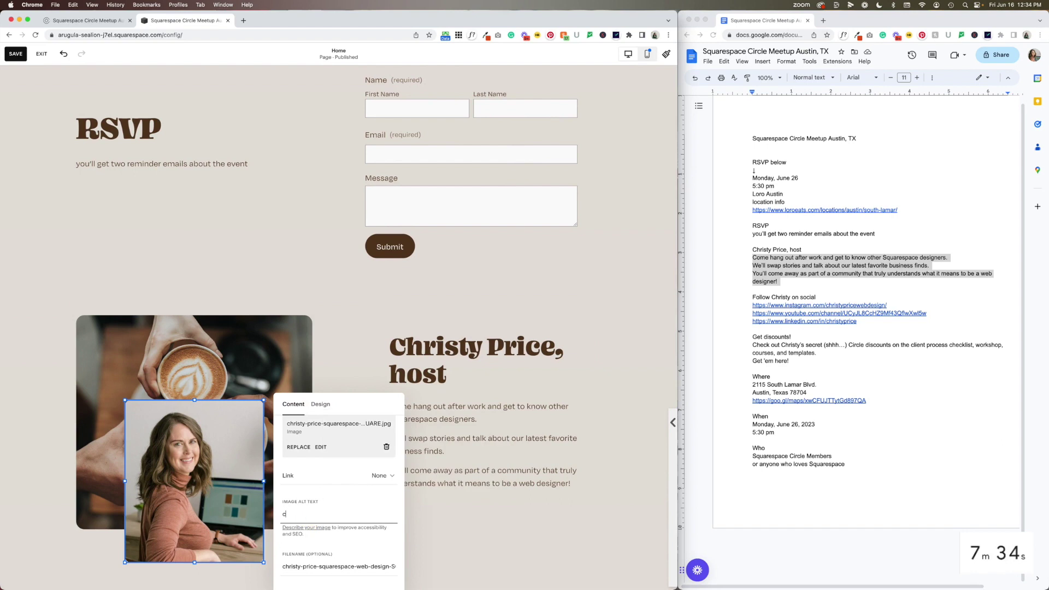
left_click(506, 499)
scroll(437, 382, "down", 6)
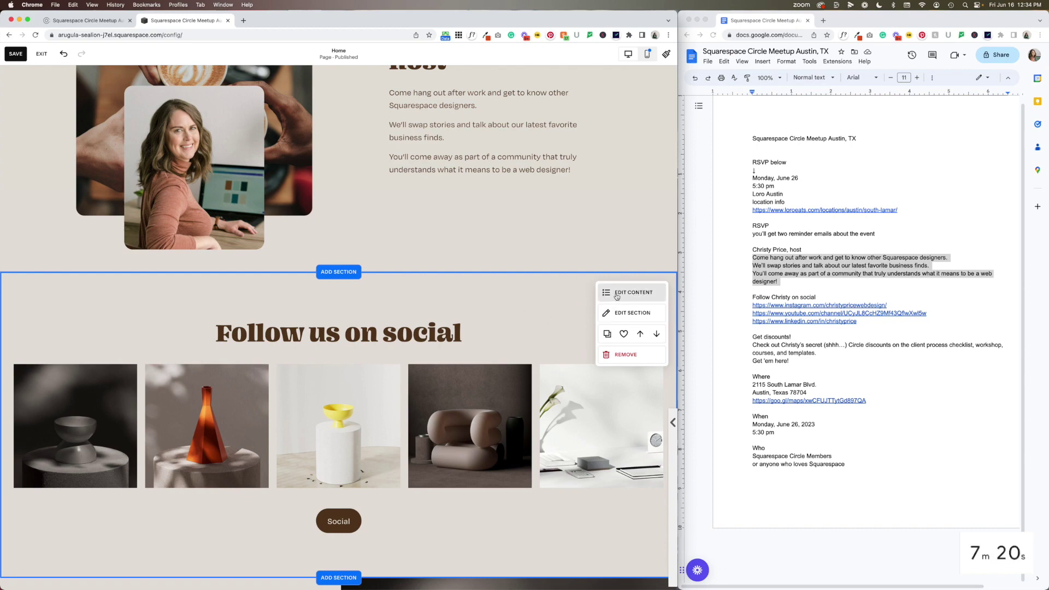
Review the Follow us on social gallery's items, then open the section picker above it
left_click(617, 296)
left_click(593, 317)
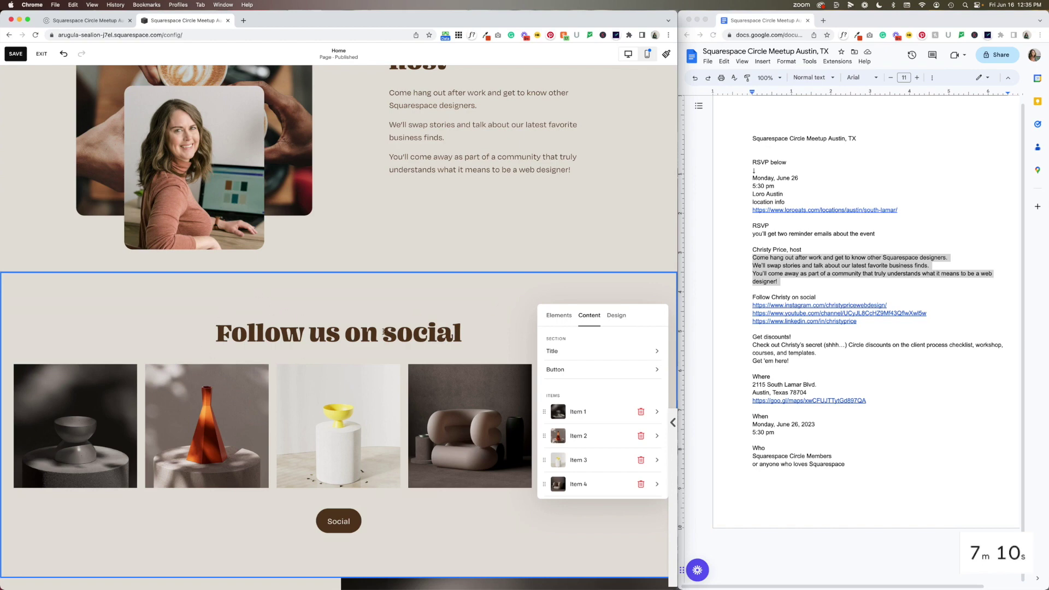
left_click(573, 249)
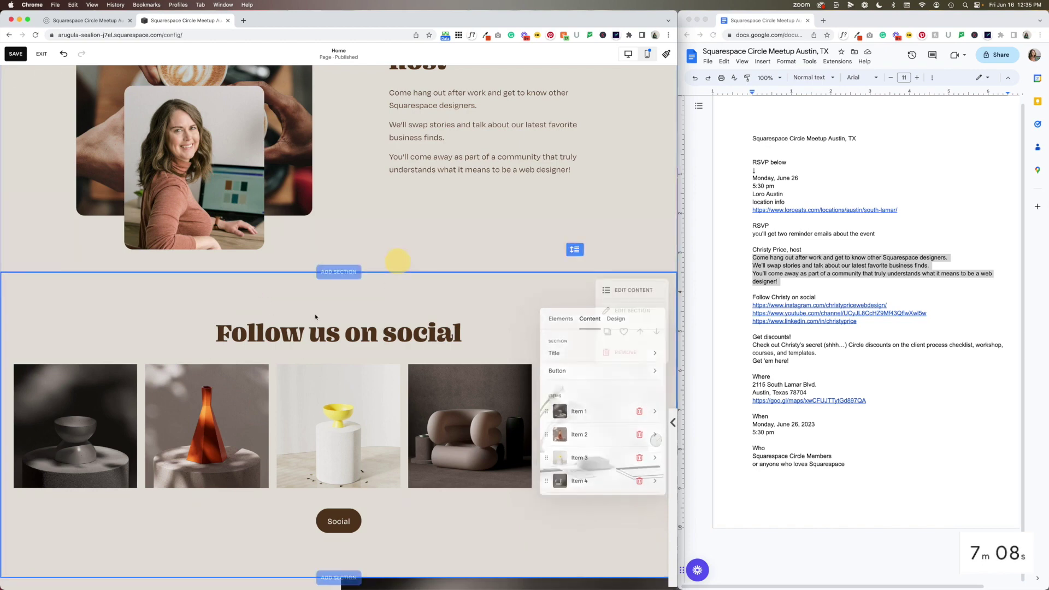
left_click(338, 272)
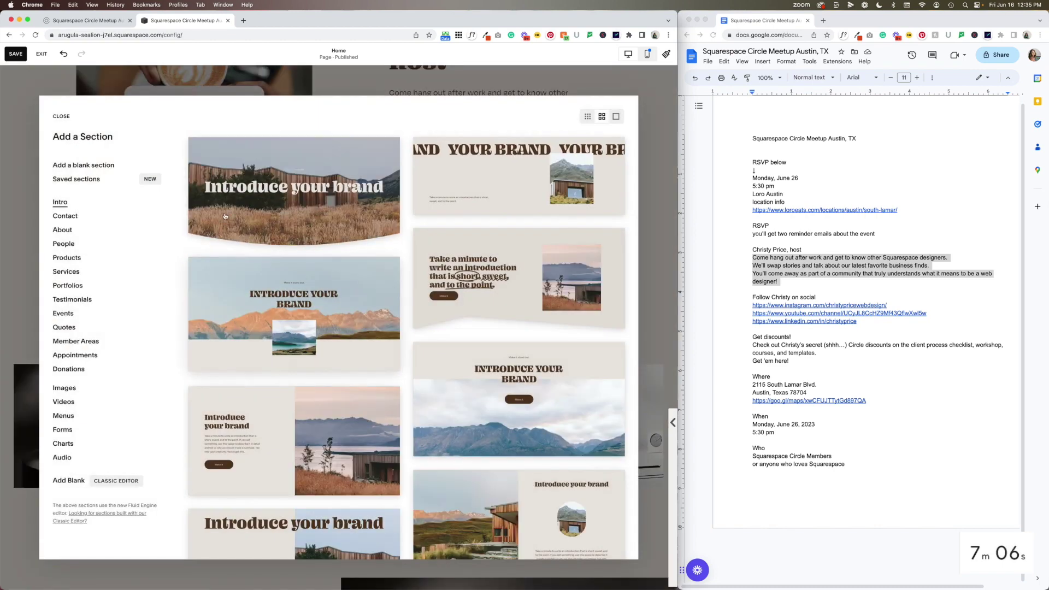
Add a blank section with an empty text block, and copy the follow-on-social line from the event notes
left_click(101, 166)
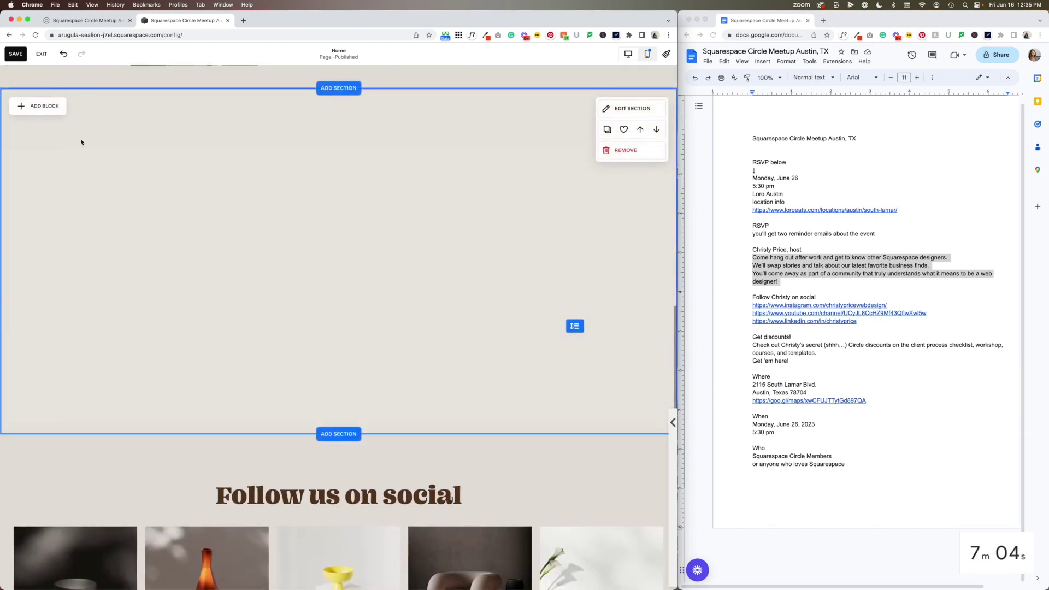
left_click(34, 106)
left_click(38, 164)
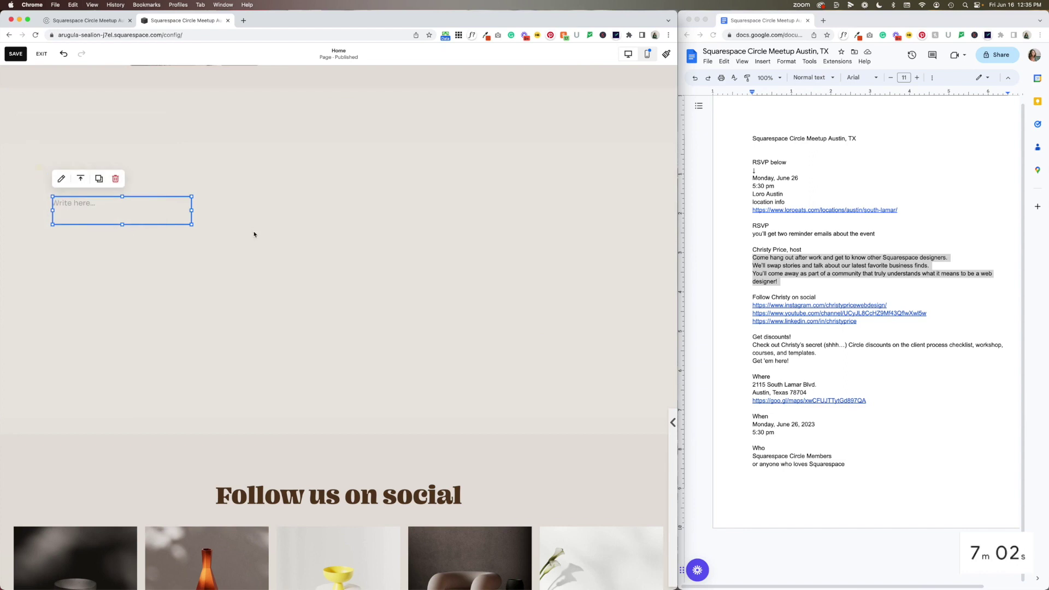
left_click(894, 298)
left_click_drag(894, 297, 731, 297)
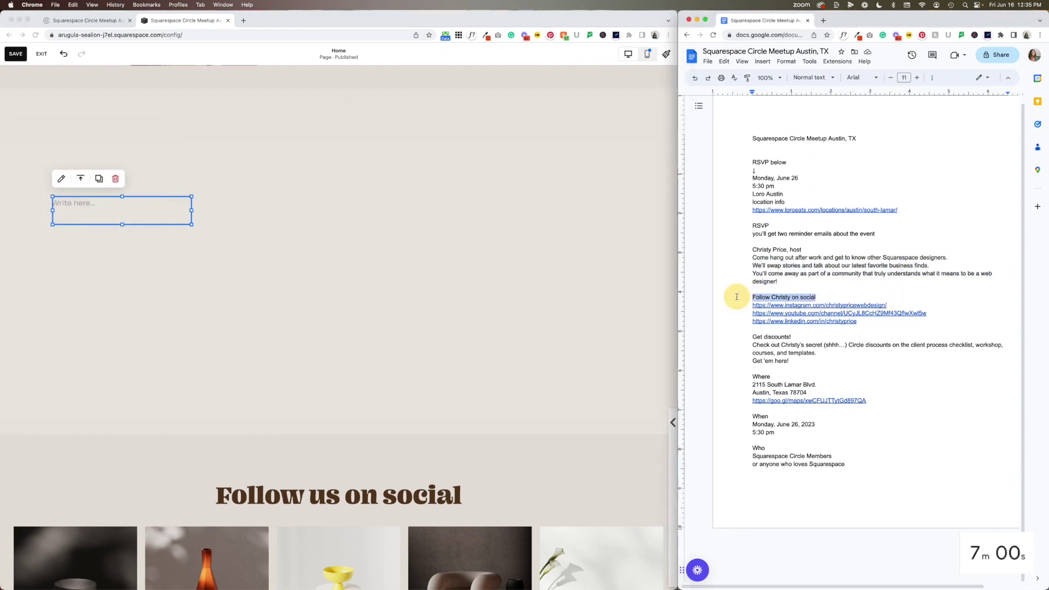
key("super+c")
Paste the line into the text block, remove bold and italic, and make it Heading 2
left_click(105, 206)
left_click(106, 206)
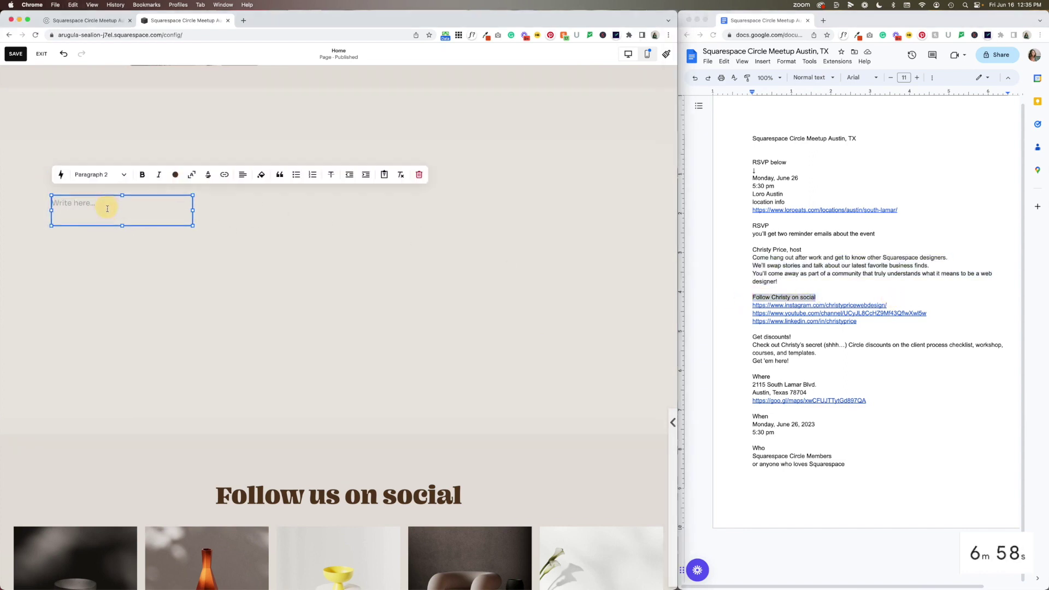
key("super+v")
key("super+a")
left_click(143, 174)
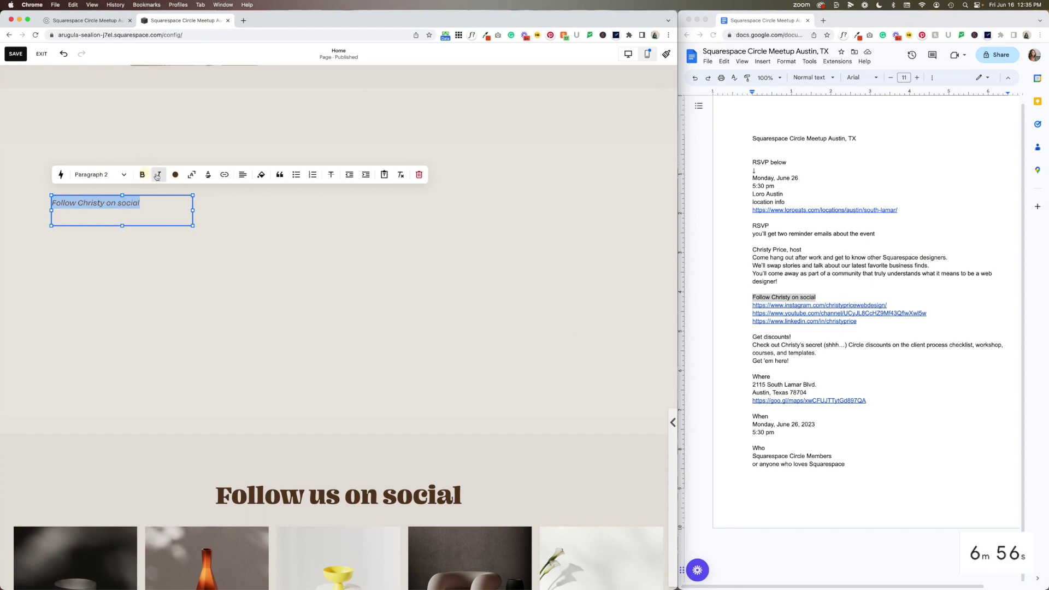
left_click(159, 175)
left_click(117, 179)
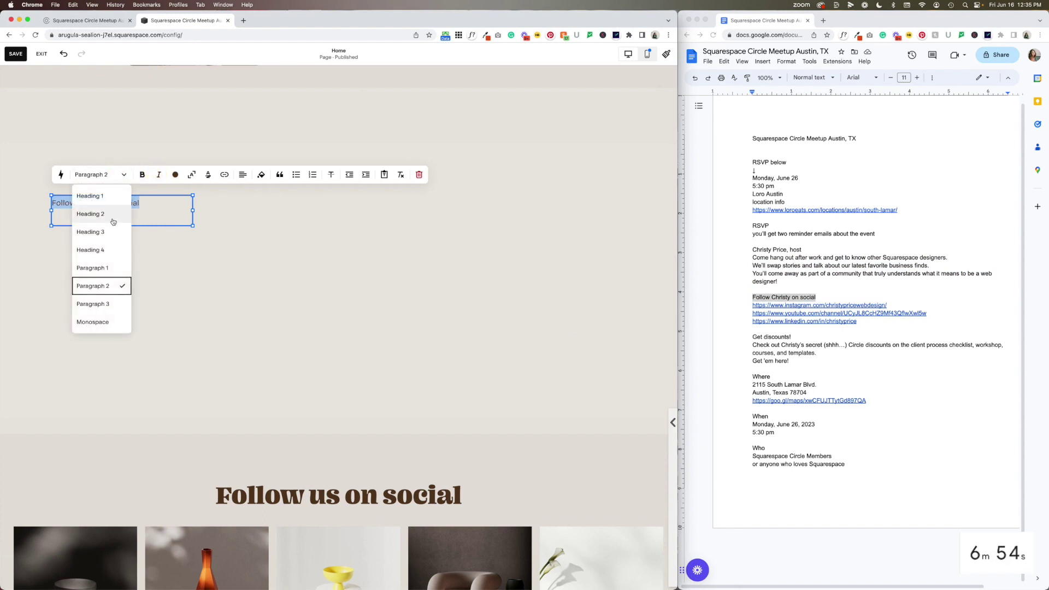
left_click(111, 216)
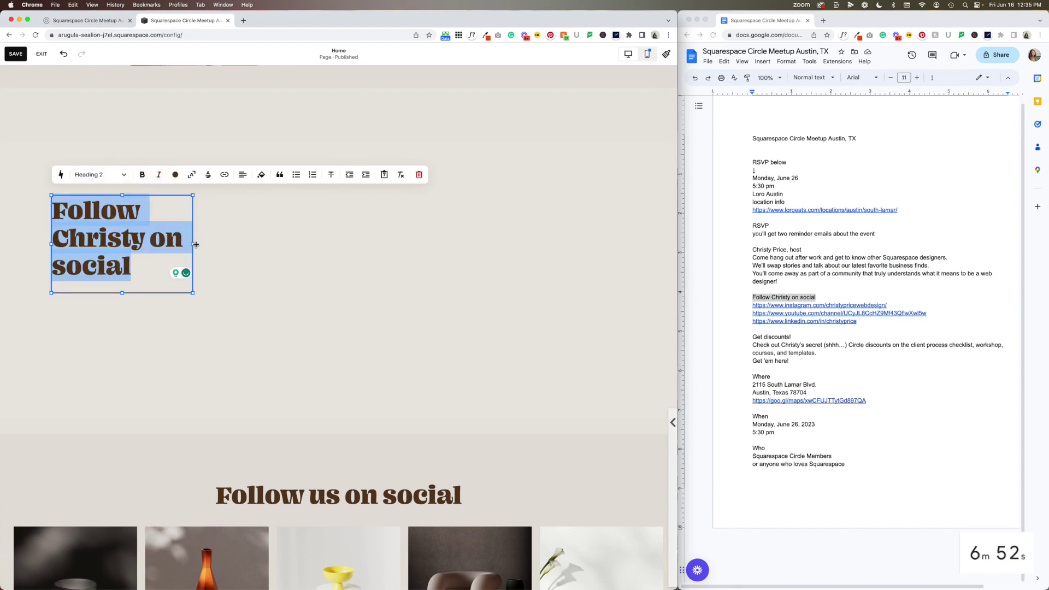
Widen the heading to one line, shorten its block, centre the text and move it mid-section
left_click_drag(195, 244, 409, 240)
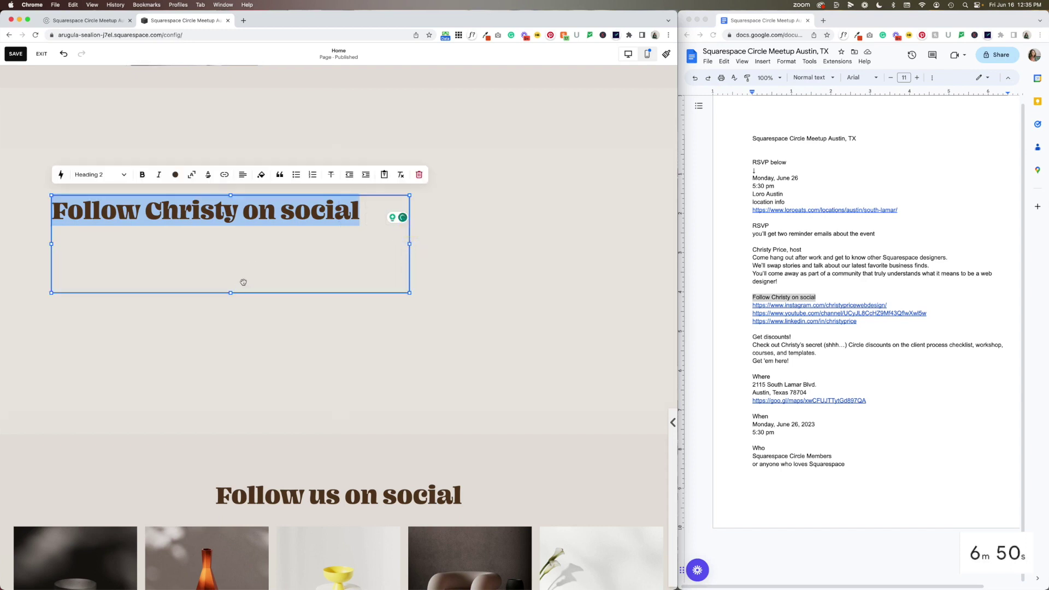
left_click_drag(231, 293, 234, 241)
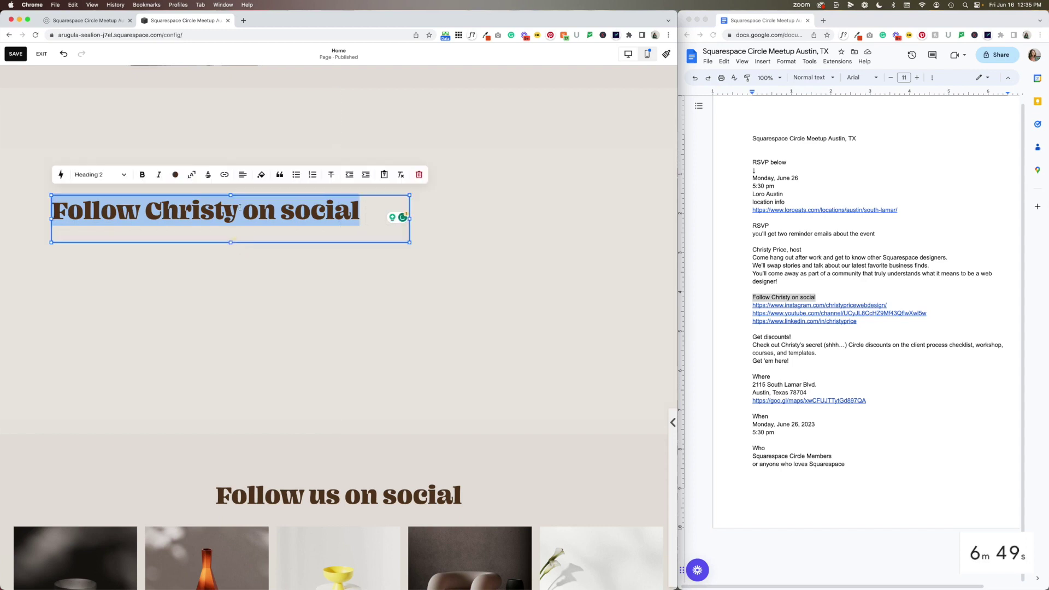
left_click(247, 174)
left_click(255, 283)
left_click_drag(261, 216, 354, 204)
Replace the stray 'g' with 's' so the heading ends 'on social', then nudge the block right
left_click(327, 228)
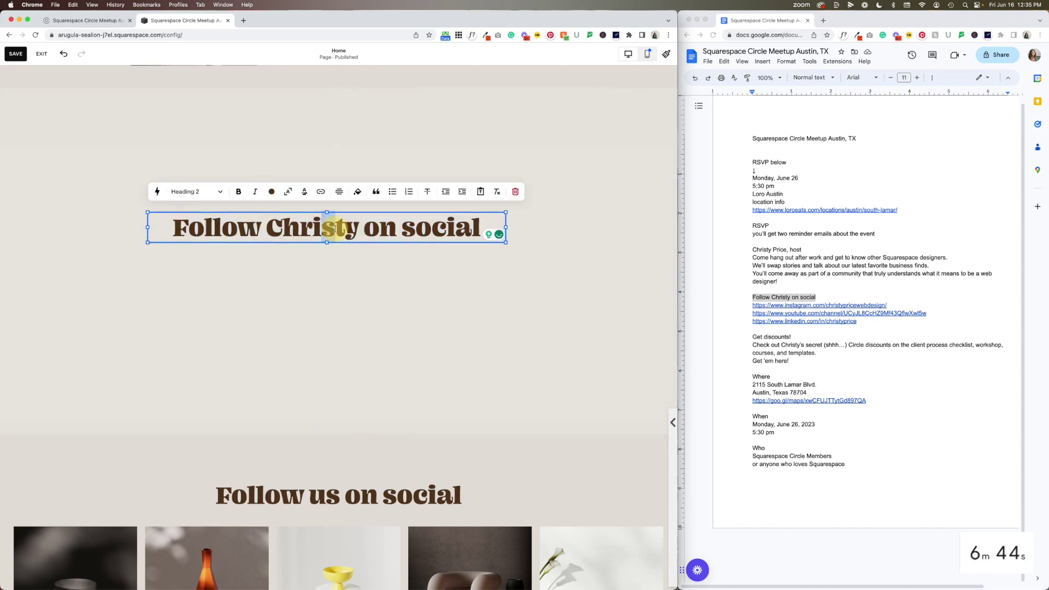
left_click(325, 289)
left_click(328, 228)
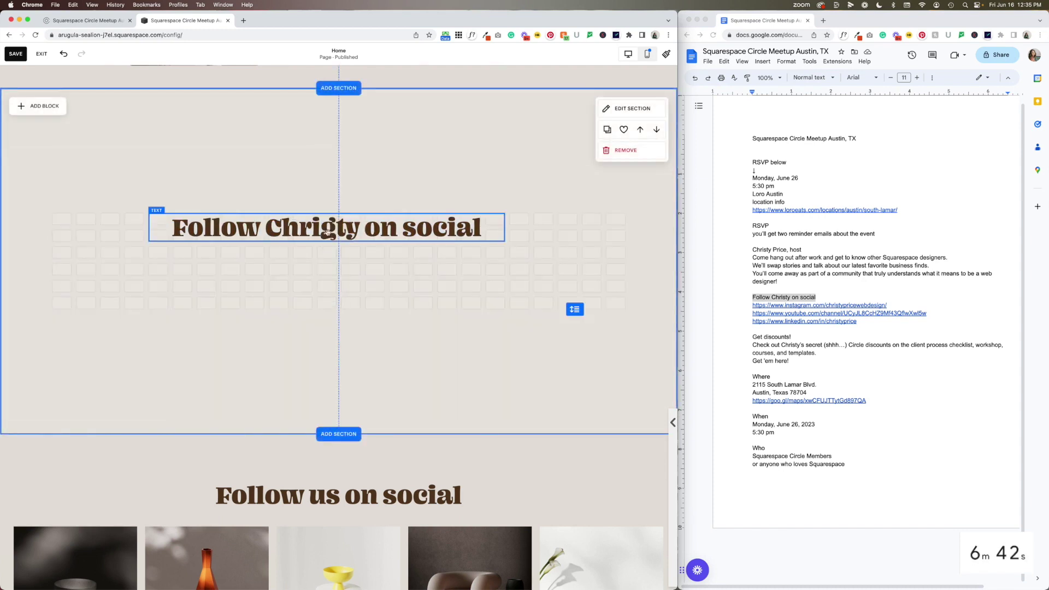
double_click(328, 228)
left_click(332, 233)
key("BackSpace")
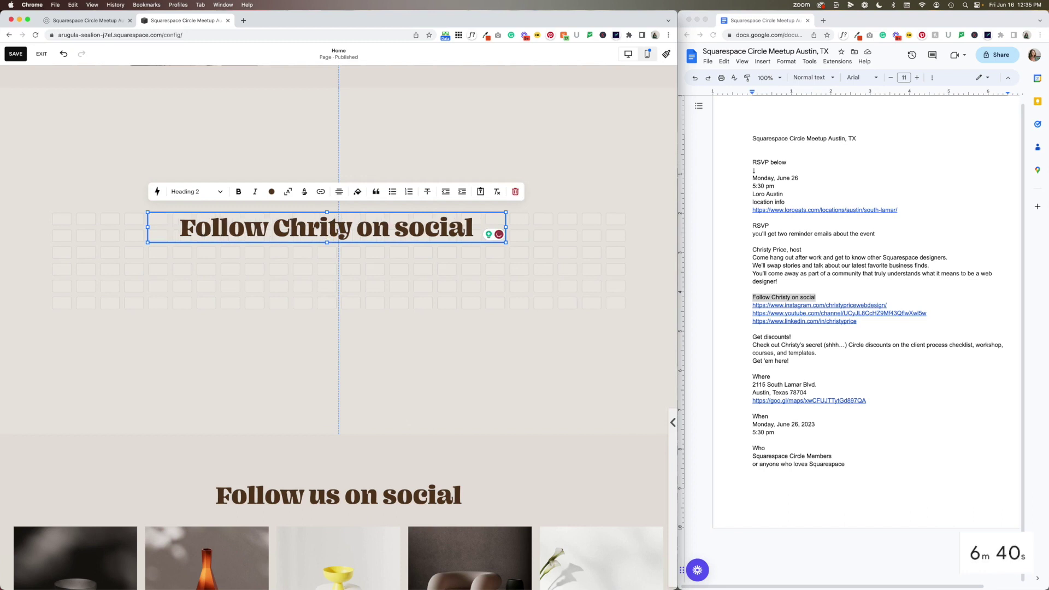
type("s")
left_click(286, 269)
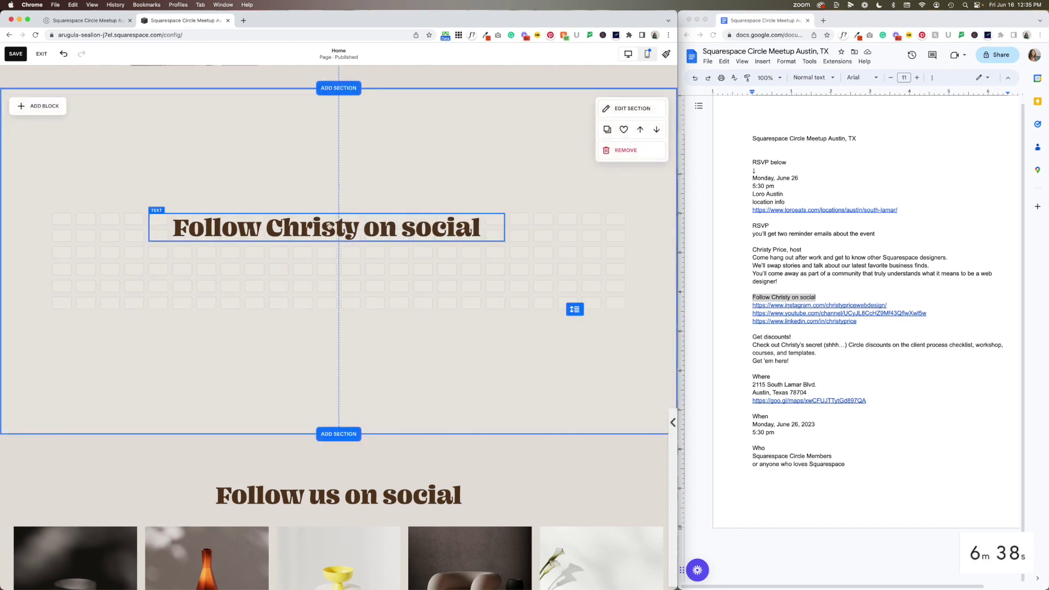
left_click_drag(307, 227, 307, 269)
left_click(308, 269)
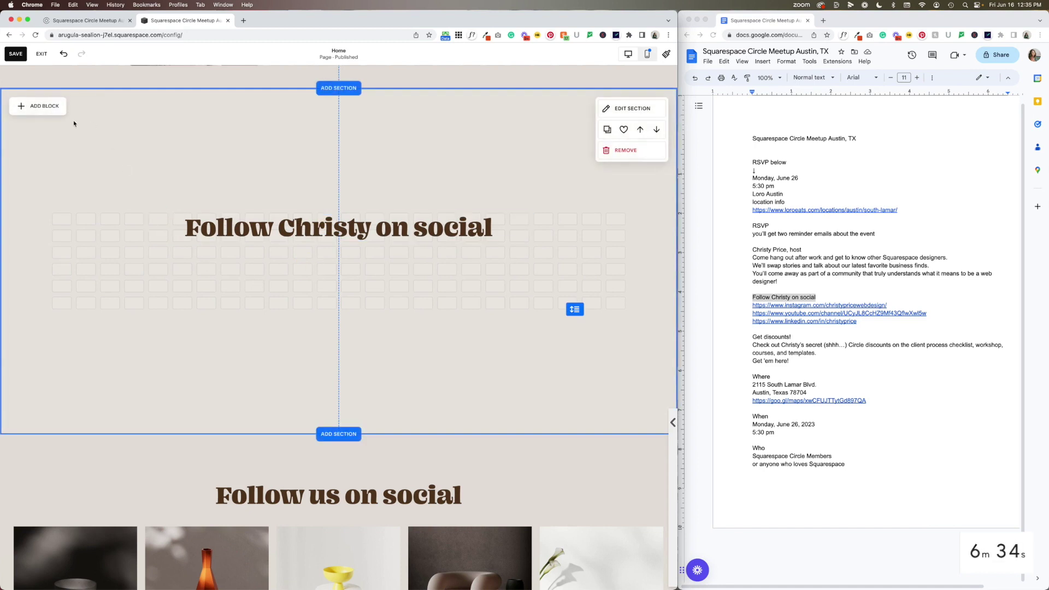
Add an Instagram feed block to the section by searching 'ins'
left_click(50, 112)
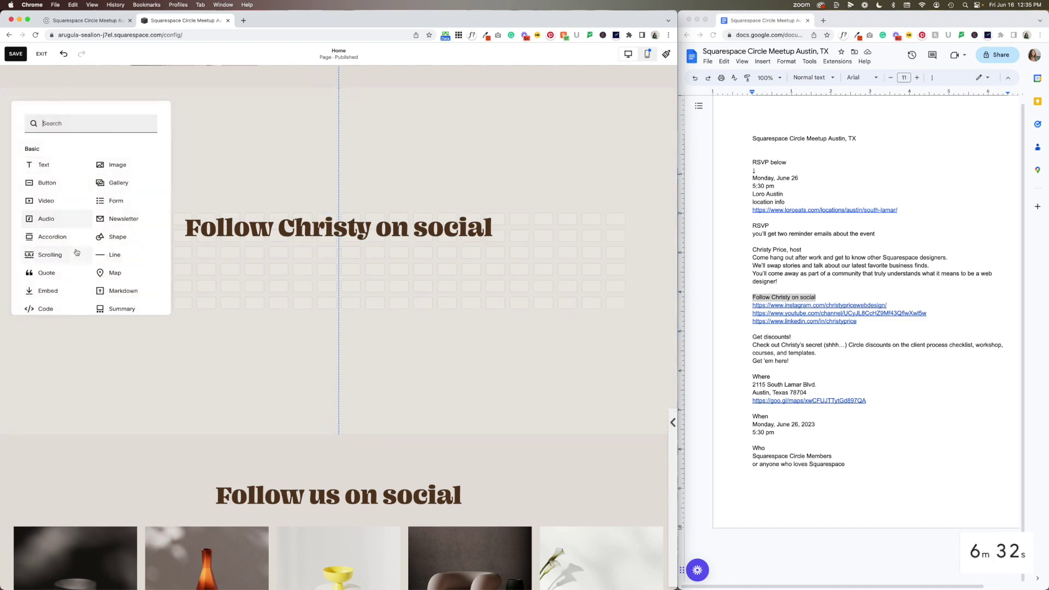
left_click(87, 122)
type("ins")
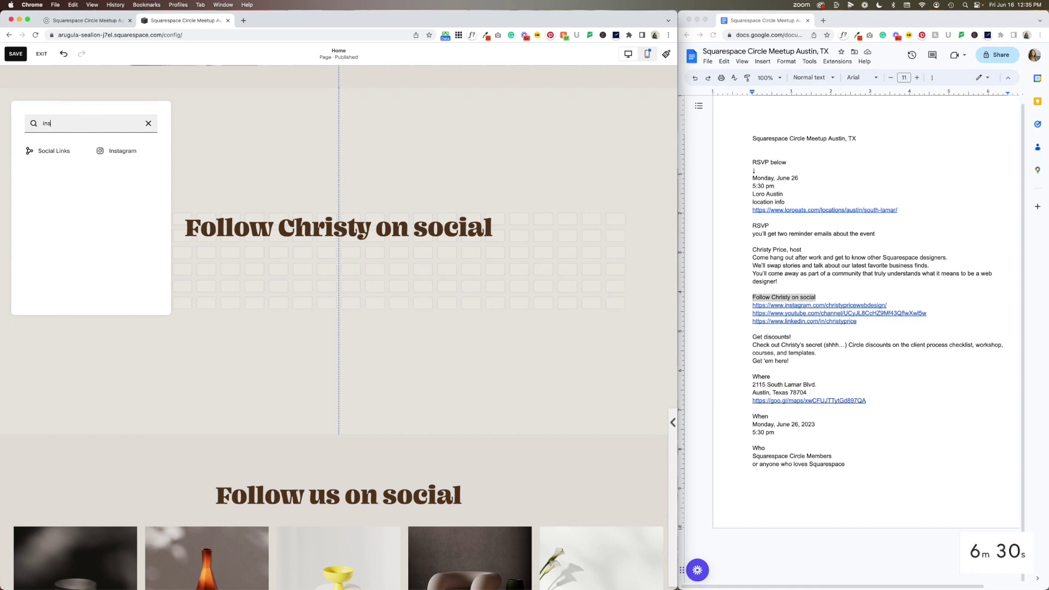
left_click(122, 151)
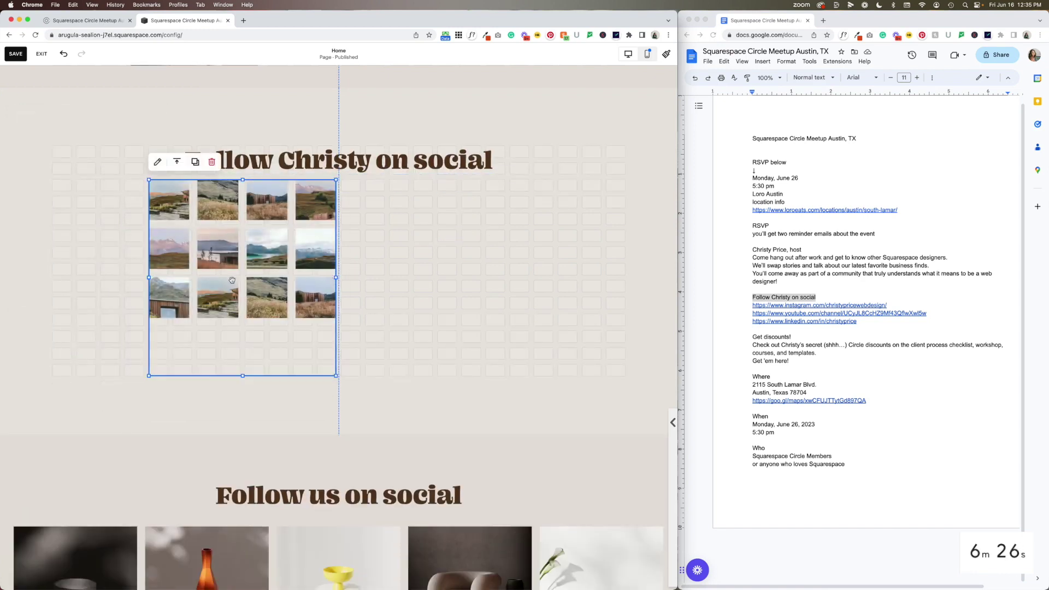
Connect the Instagram block to the host's Instagram account and authorise Squarespace access
double_click(221, 272)
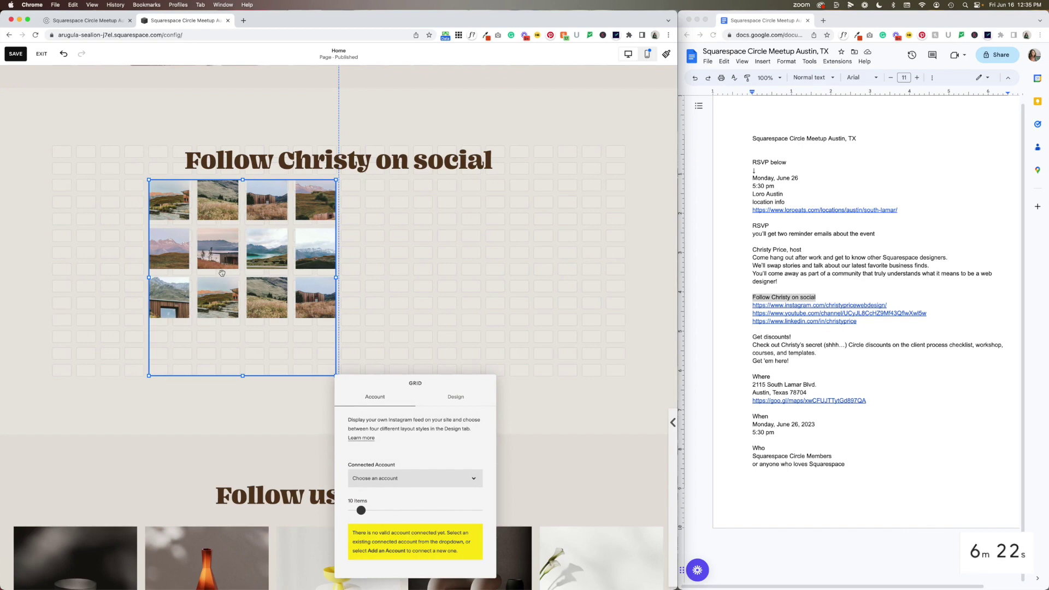
left_click(375, 478)
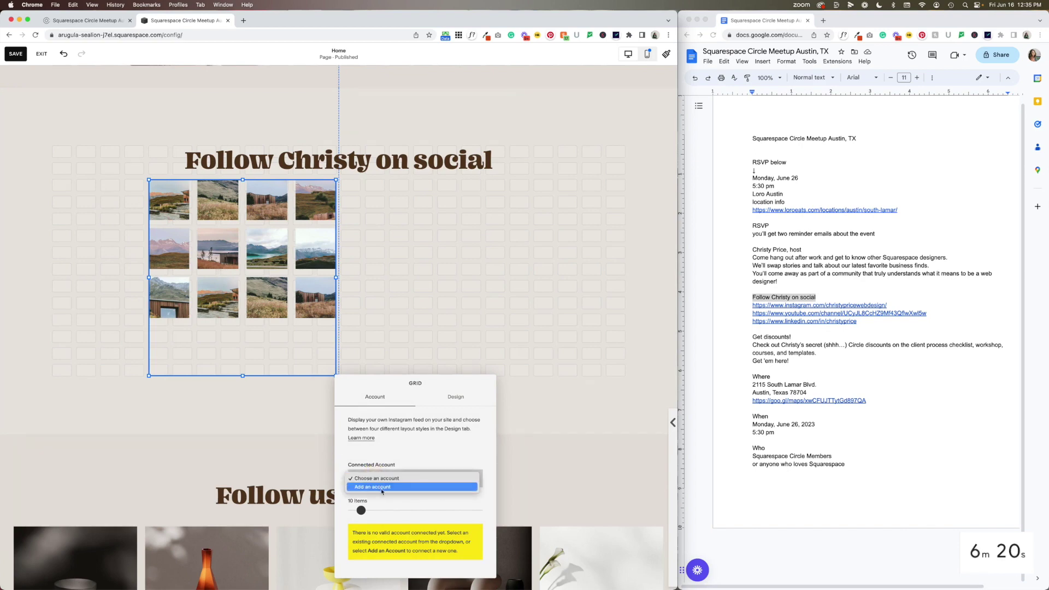
left_click(381, 489)
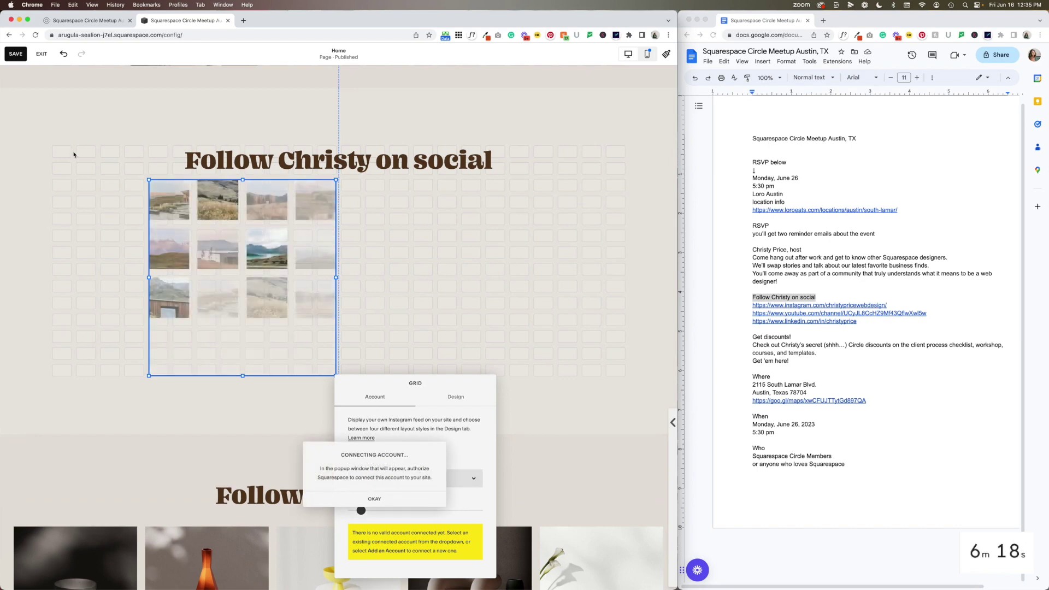
left_click(375, 499)
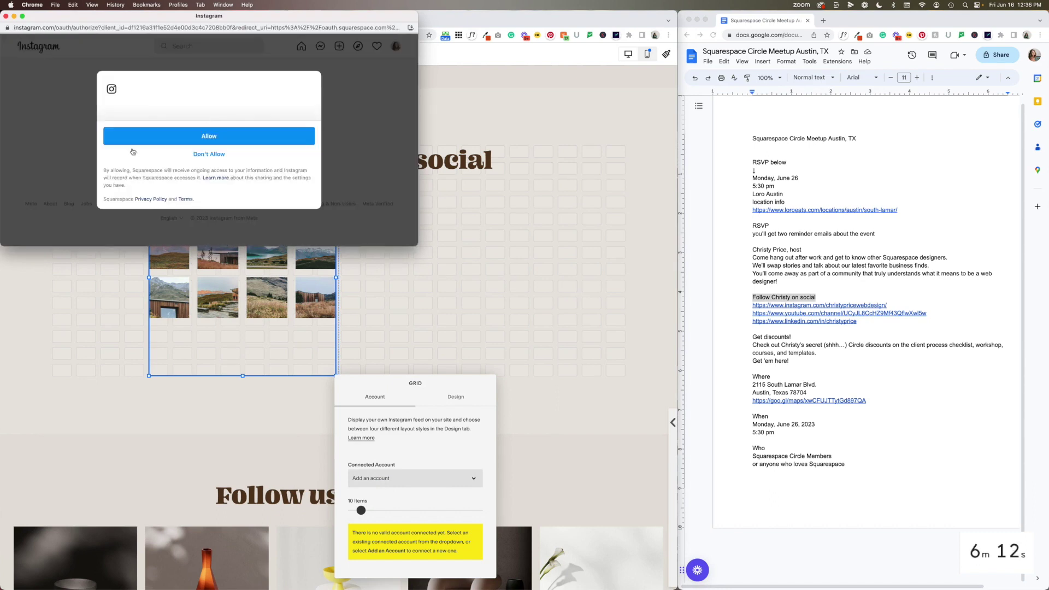
left_click(187, 143)
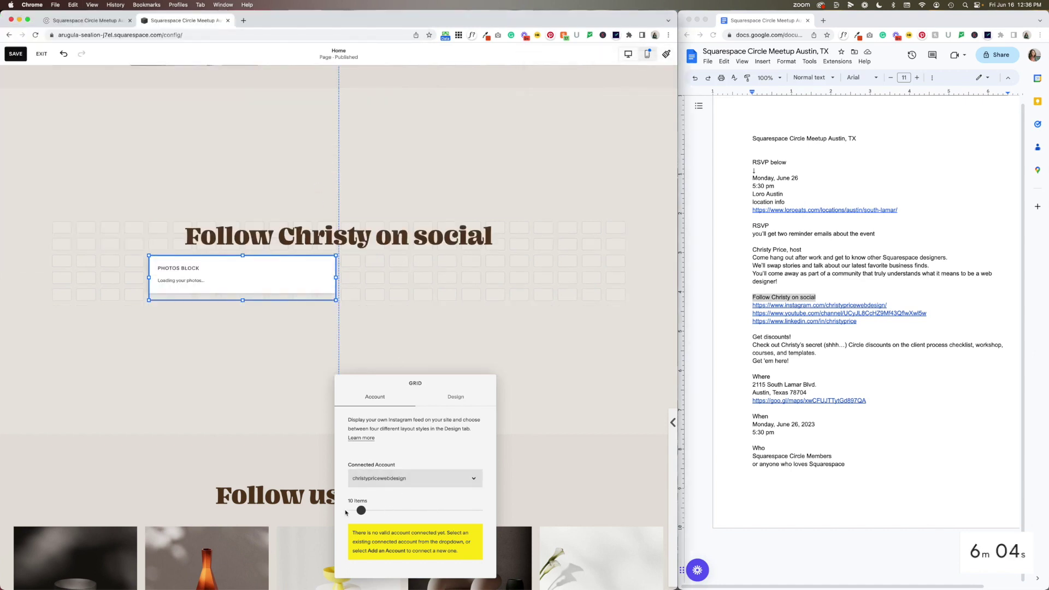
Set the feed to 5 items, turn off image cropping, and use 2:3 Standard (Vertical) aspect ratio
left_click_drag(360, 510, 358, 510)
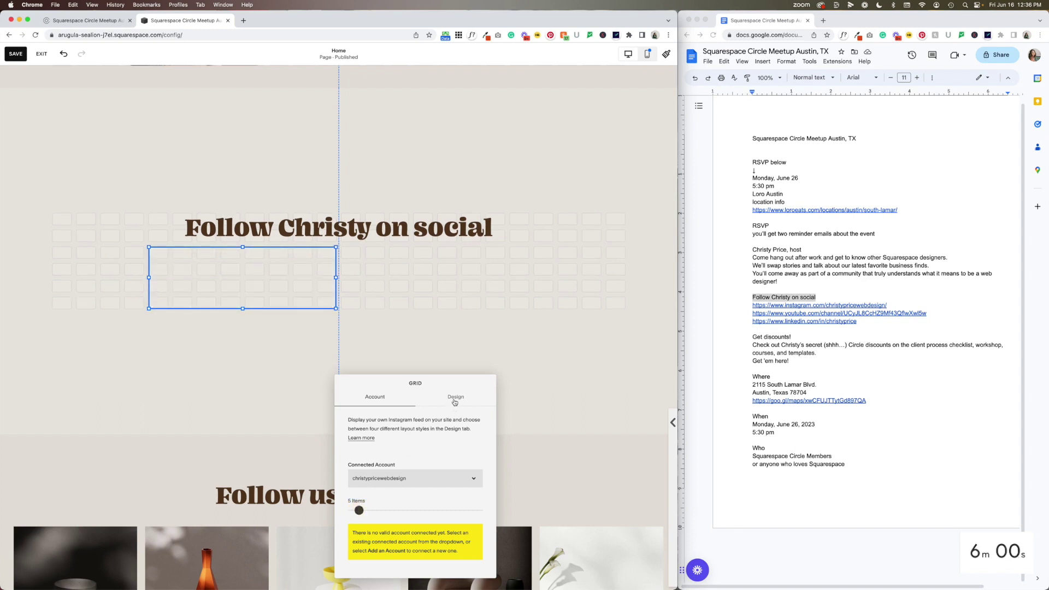
left_click(454, 397)
scroll(391, 499, "down", 2)
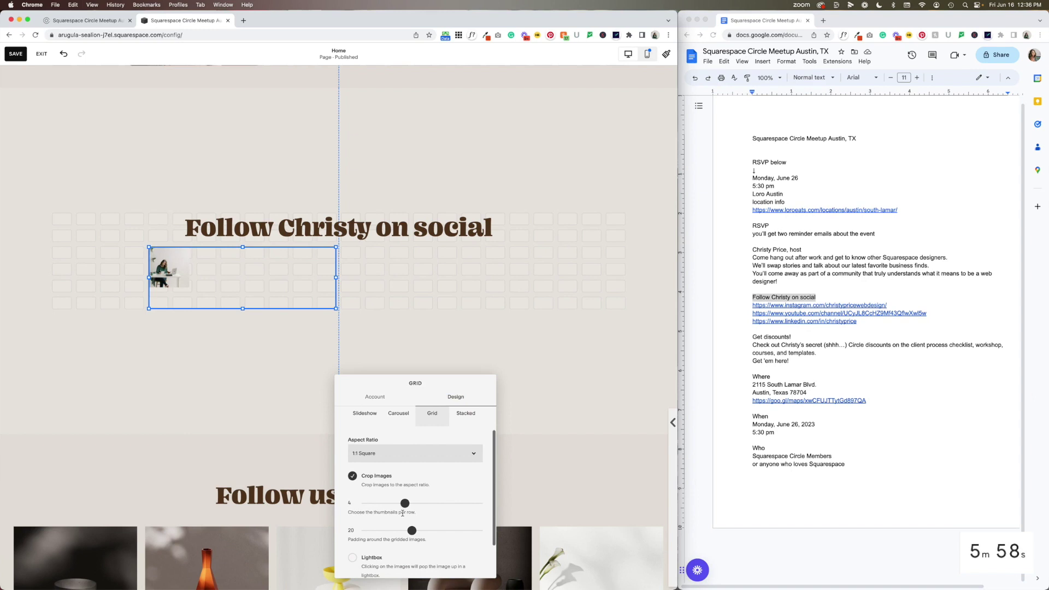
left_click_drag(407, 503, 411, 503)
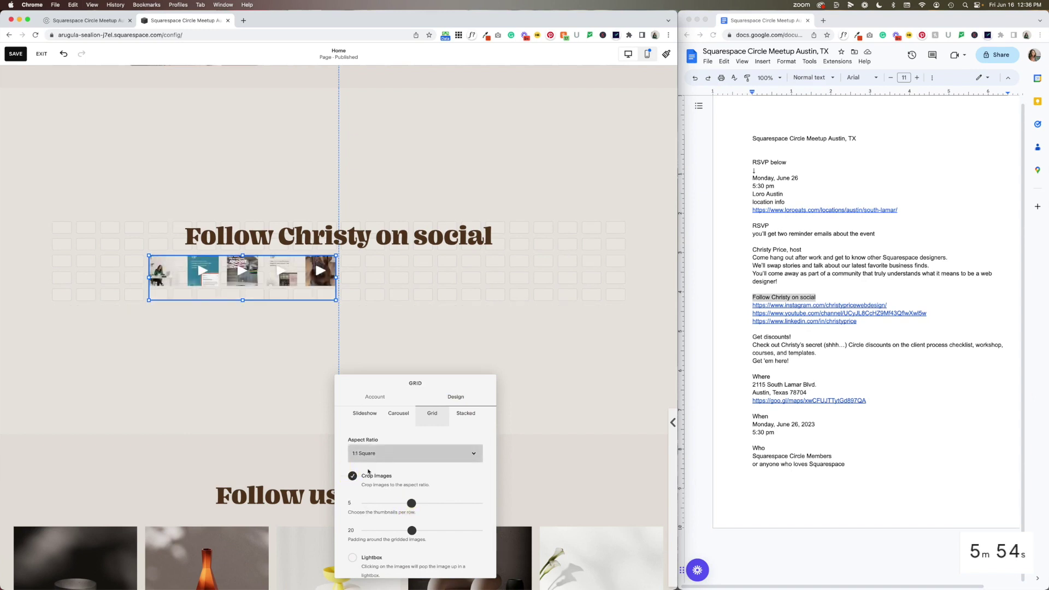
left_click(353, 476)
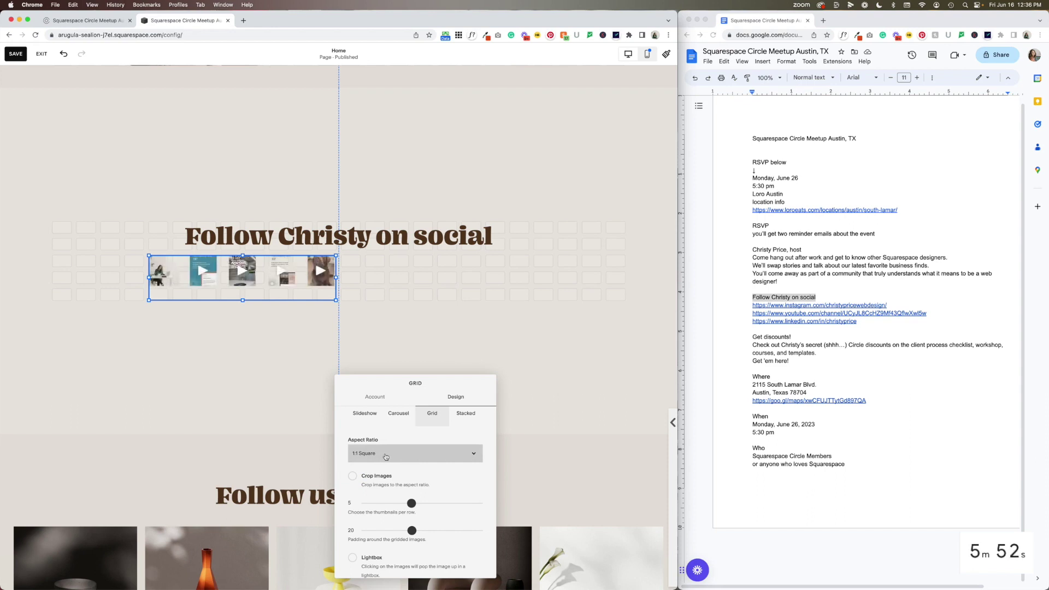
left_click(385, 461)
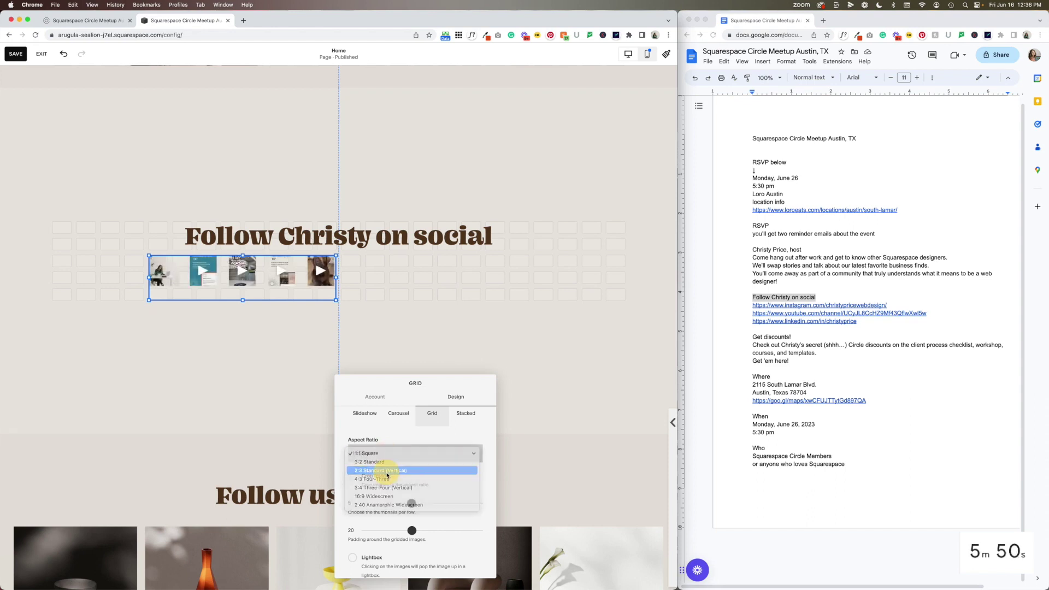
left_click(387, 470)
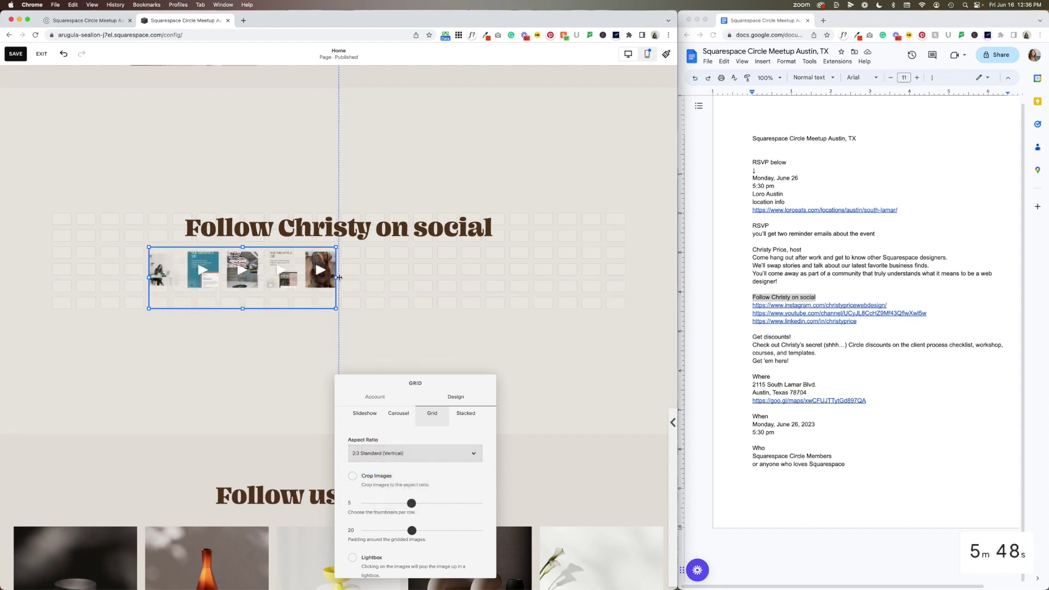
Stretch the Instagram gallery across most of the section width on both sides
left_click_drag(336, 277, 626, 294)
left_click_drag(142, 280, 51, 280)
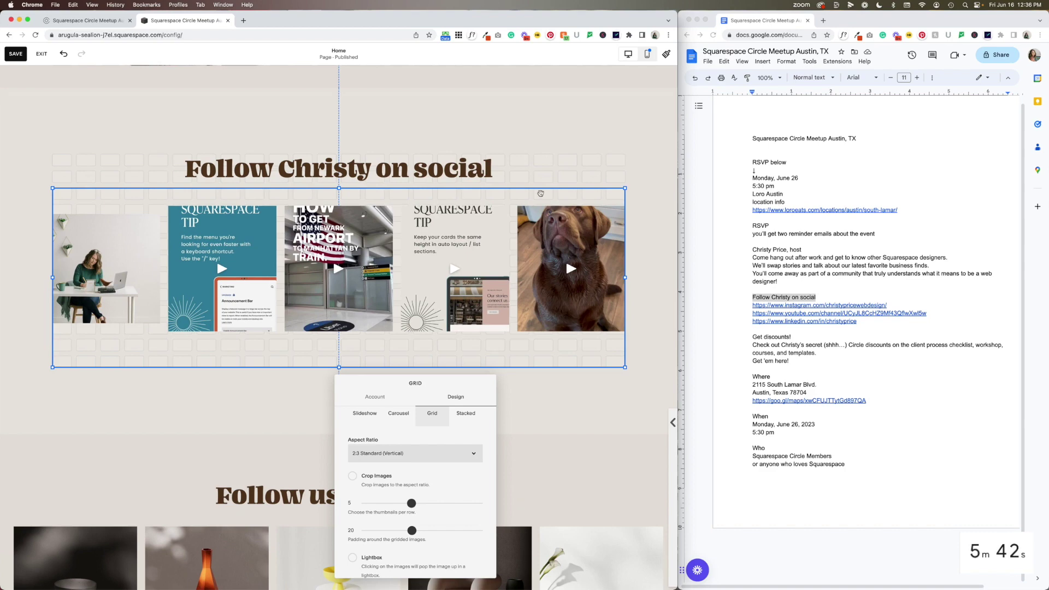
left_click(509, 327)
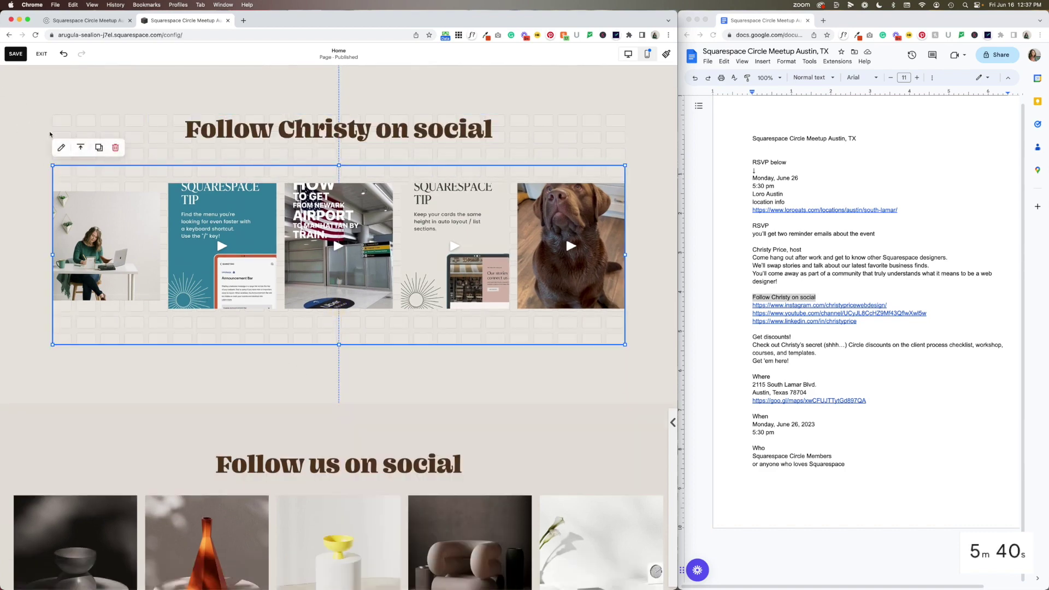
left_click(42, 117)
scroll(253, 466, "down", 4)
scroll(252, 466, "down", 3)
scroll(212, 300, "up", 6)
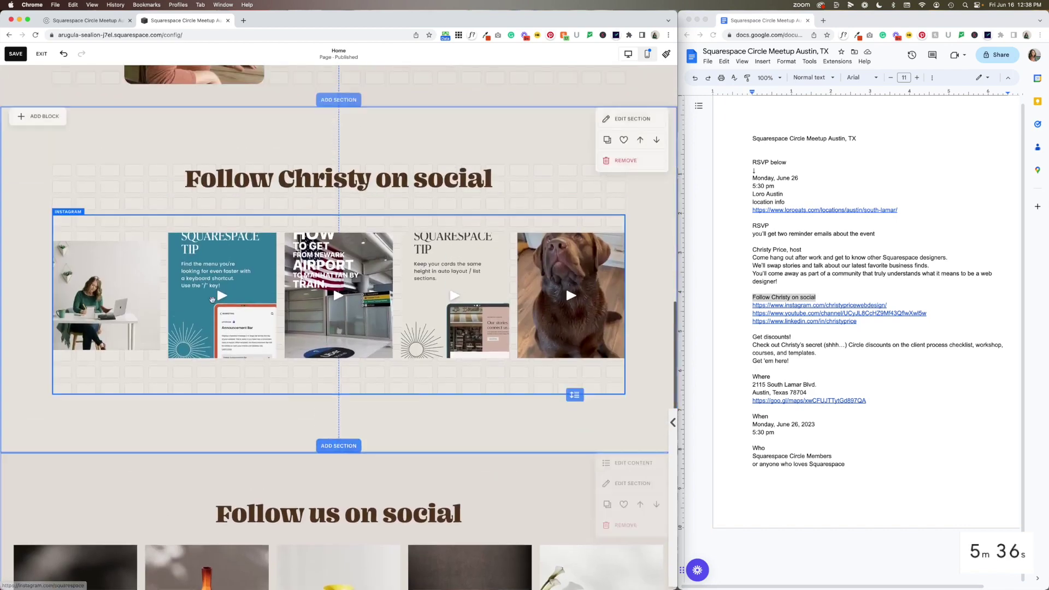
Add a Social Links block below the photo row and delete its placeholder Instagram link
left_click(39, 124)
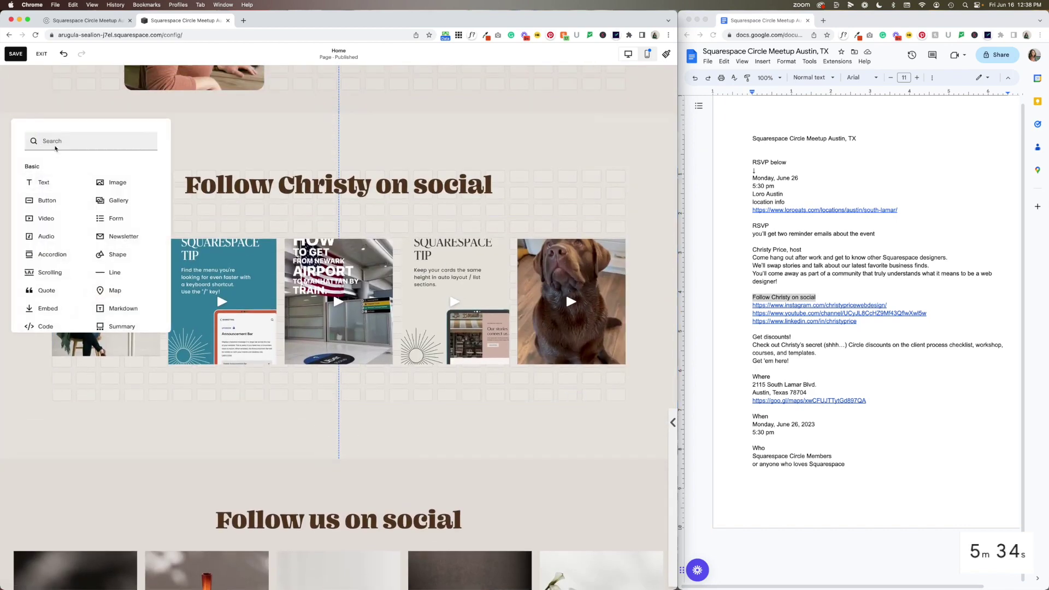
type("soci")
left_click(54, 168)
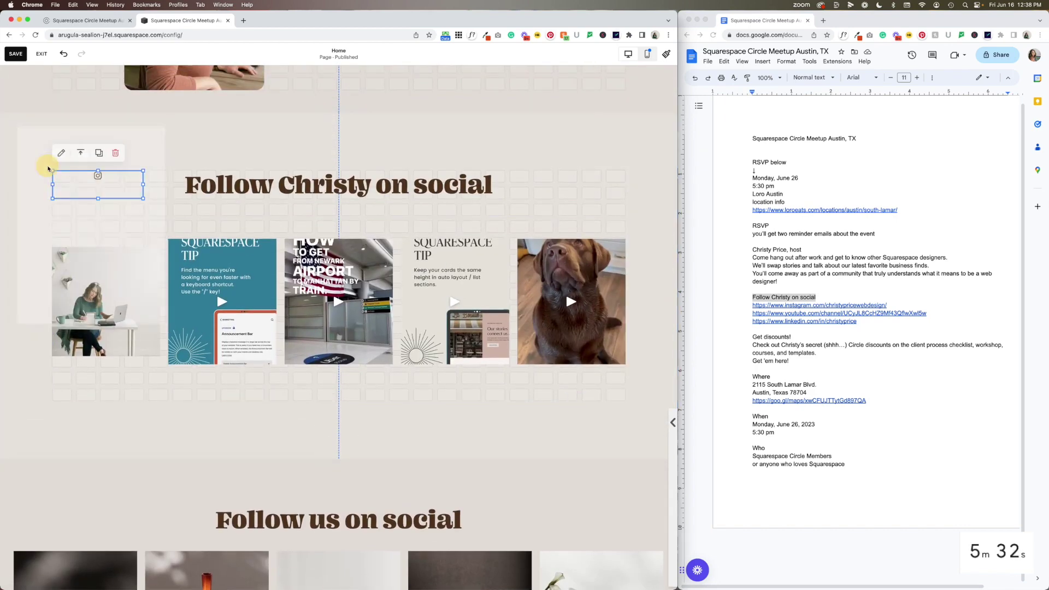
left_click_drag(114, 174, 340, 420)
double_click(337, 401)
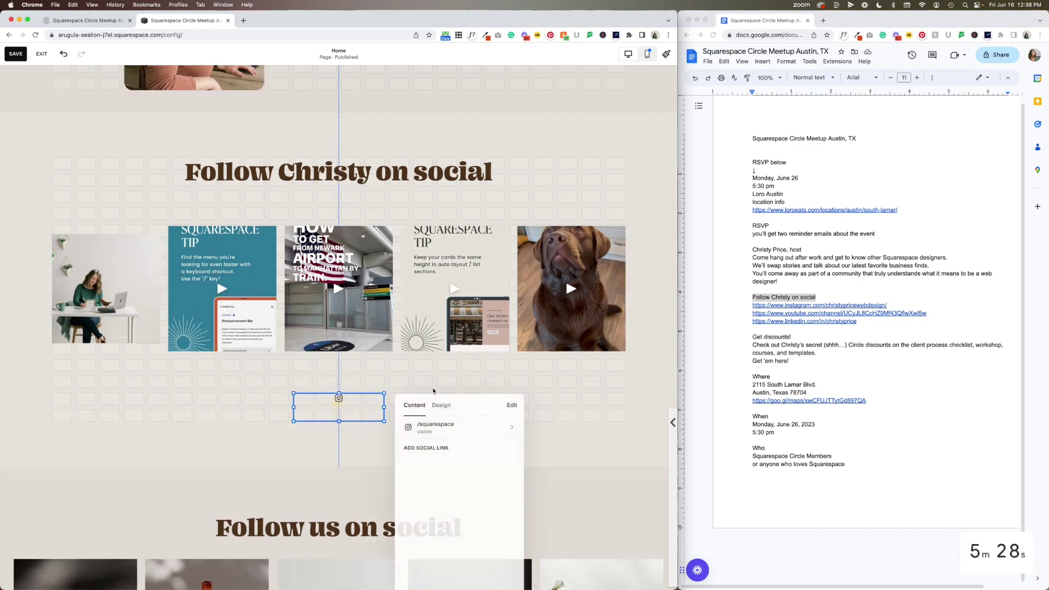
left_click(501, 429)
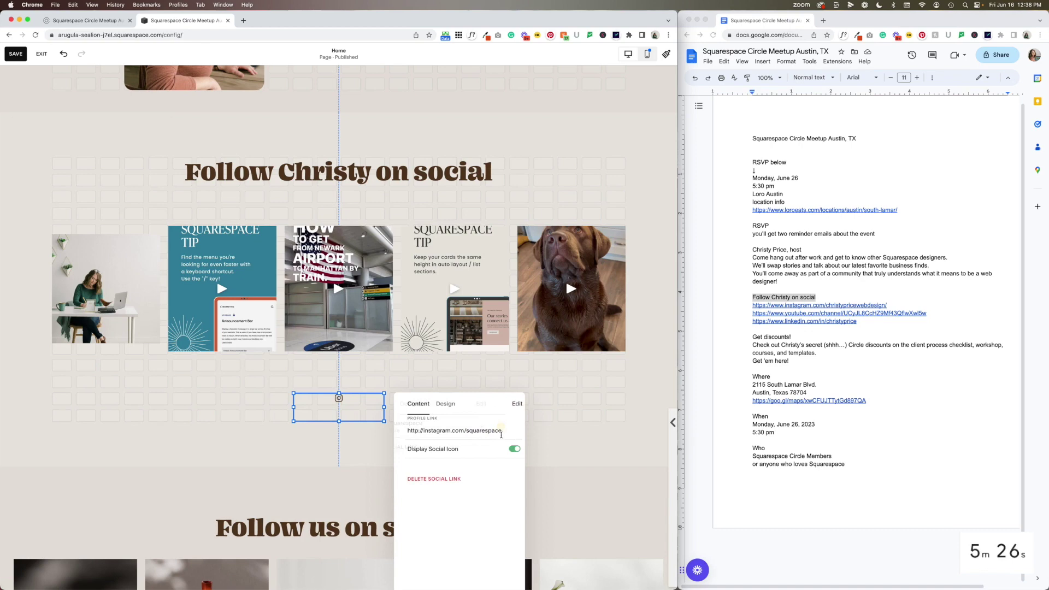
left_click(445, 479)
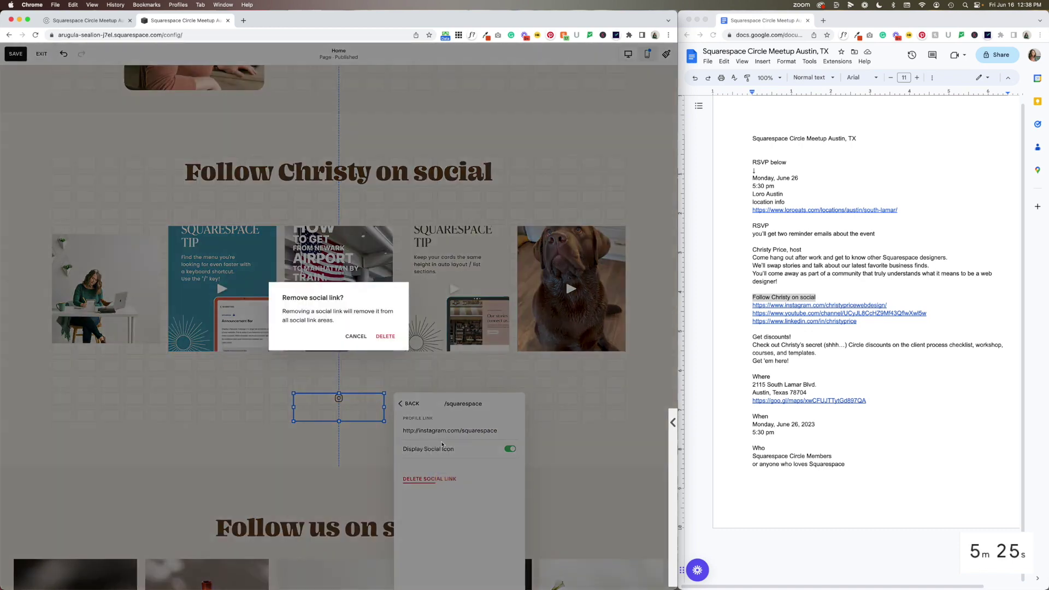
left_click(385, 336)
Add the Instagram and YouTube profile URLs from the notes as social links
left_click(854, 358)
left_click_drag(748, 305, 745, 312)
key("cmd+c")
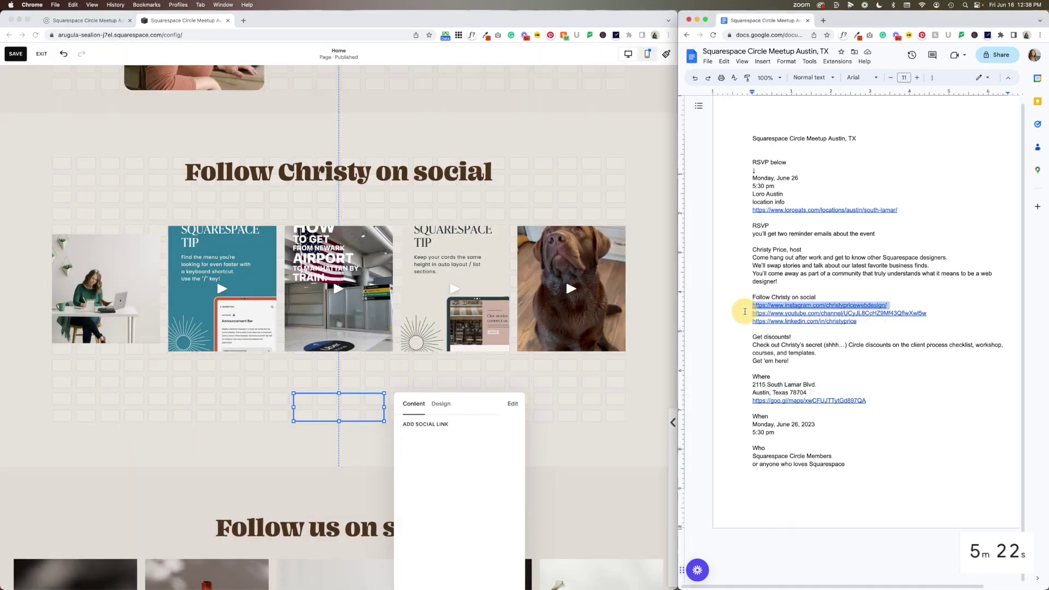
left_click(469, 423)
left_click(424, 425)
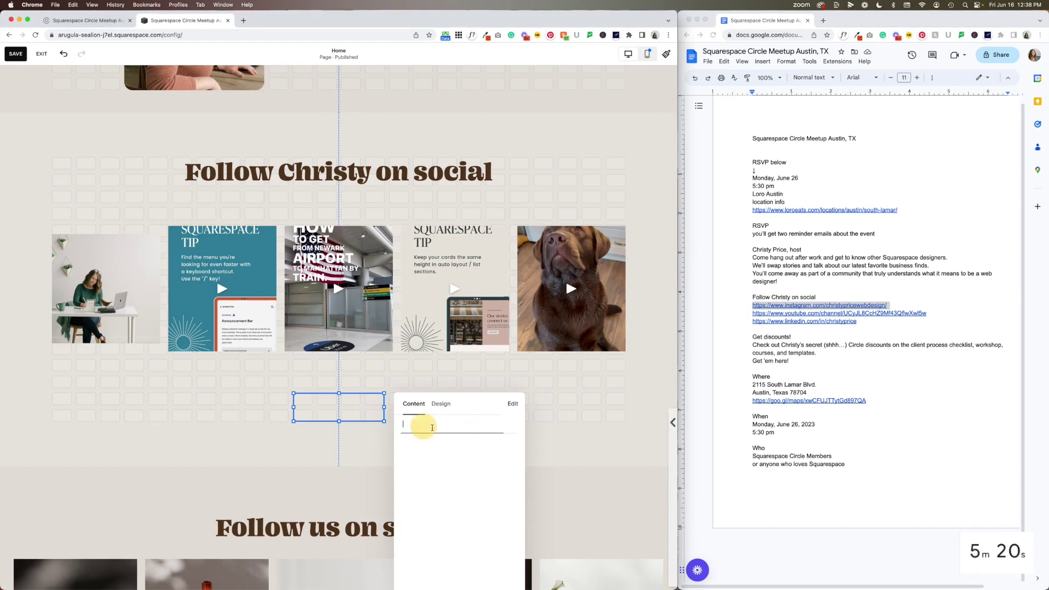
key("cmd+v")
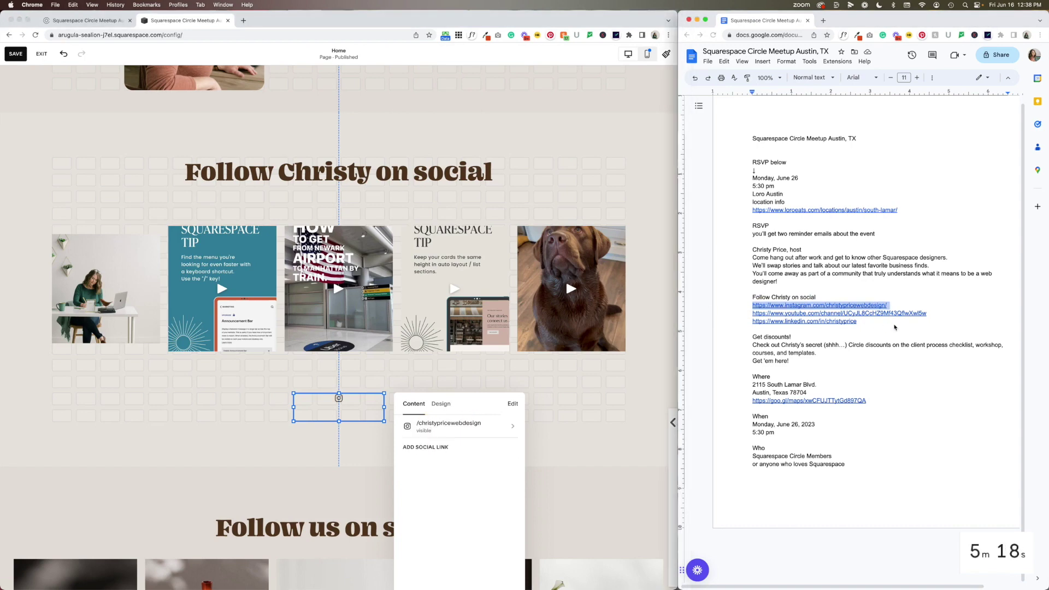
left_click(750, 315)
triple_click(750, 315)
key("cmd+c")
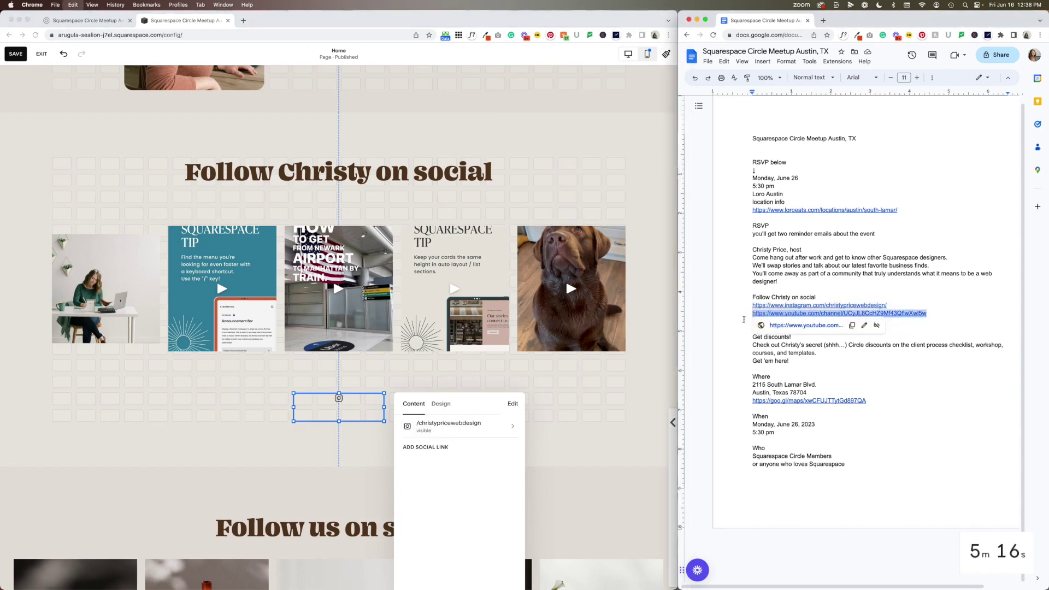
left_click(425, 447)
key("cmd+v")
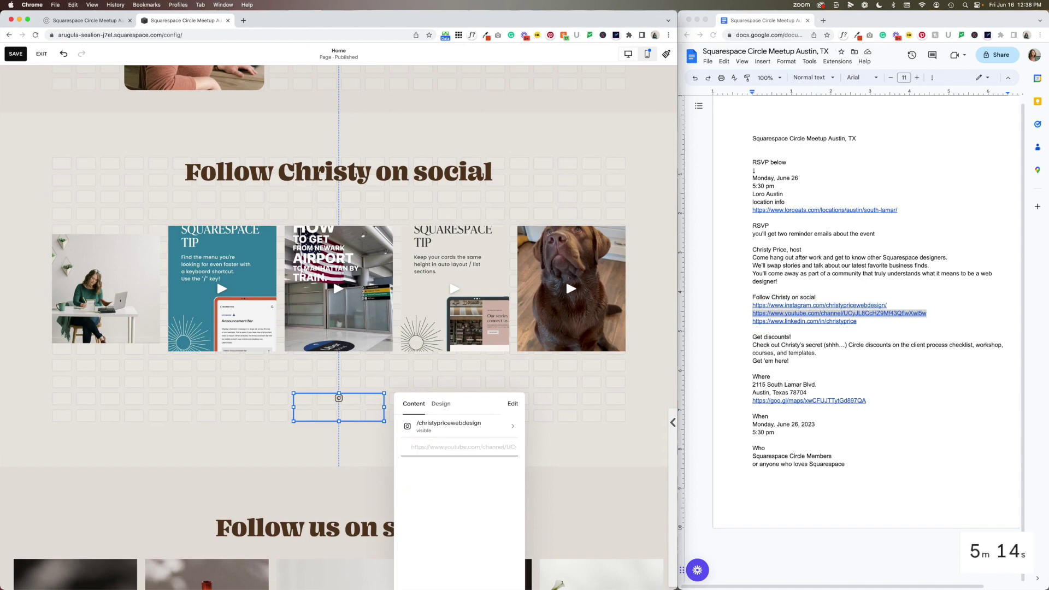
Add the LinkedIn profile URL from the notes as a third social link
left_click(766, 322)
triple_click(765, 323)
key("super+c")
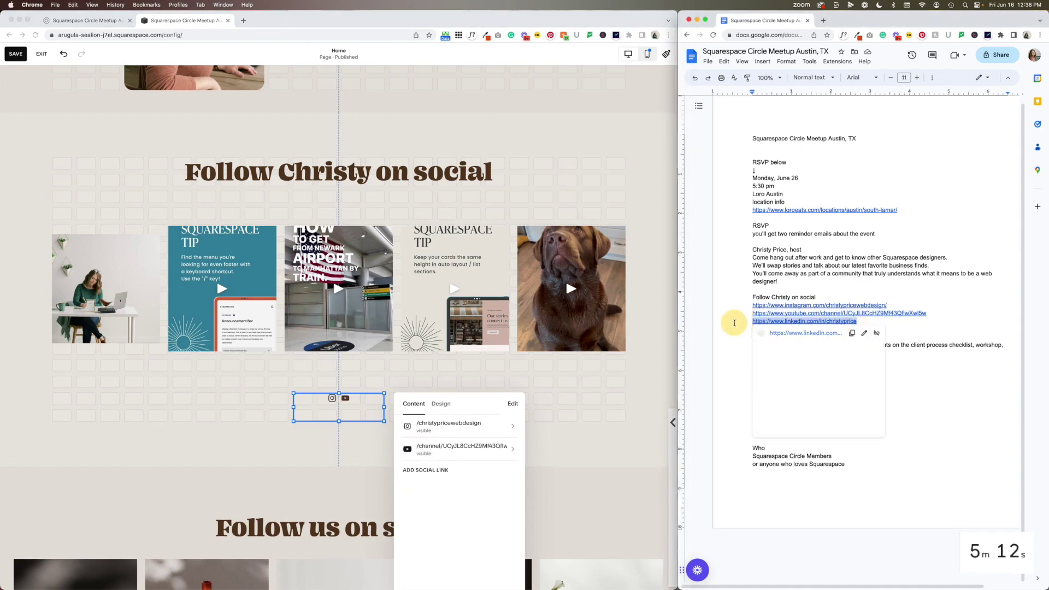
left_click(441, 473)
left_click(441, 473)
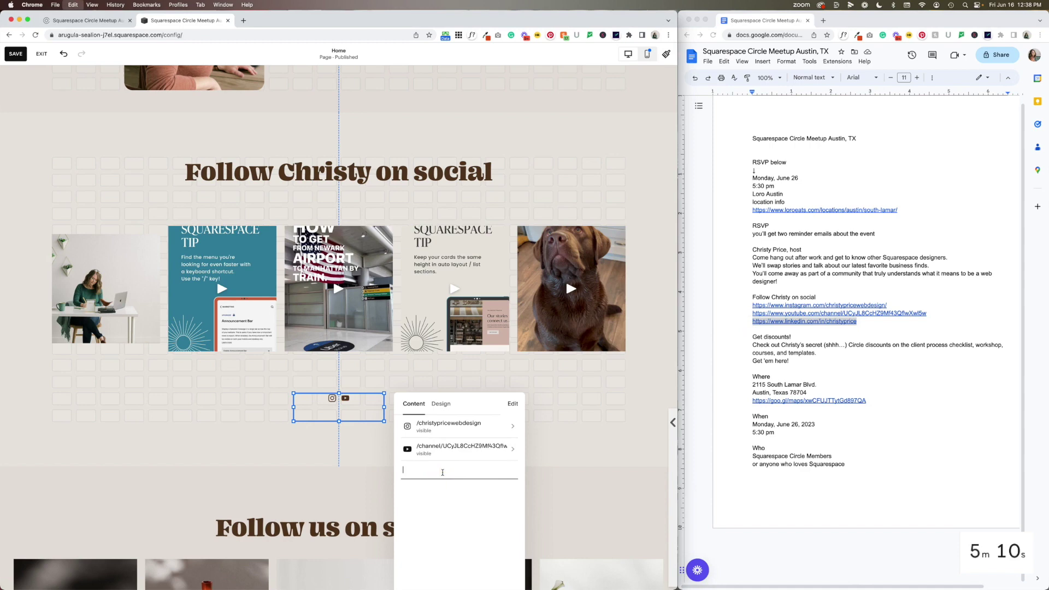
key("super+v")
key("Return")
left_click(351, 482)
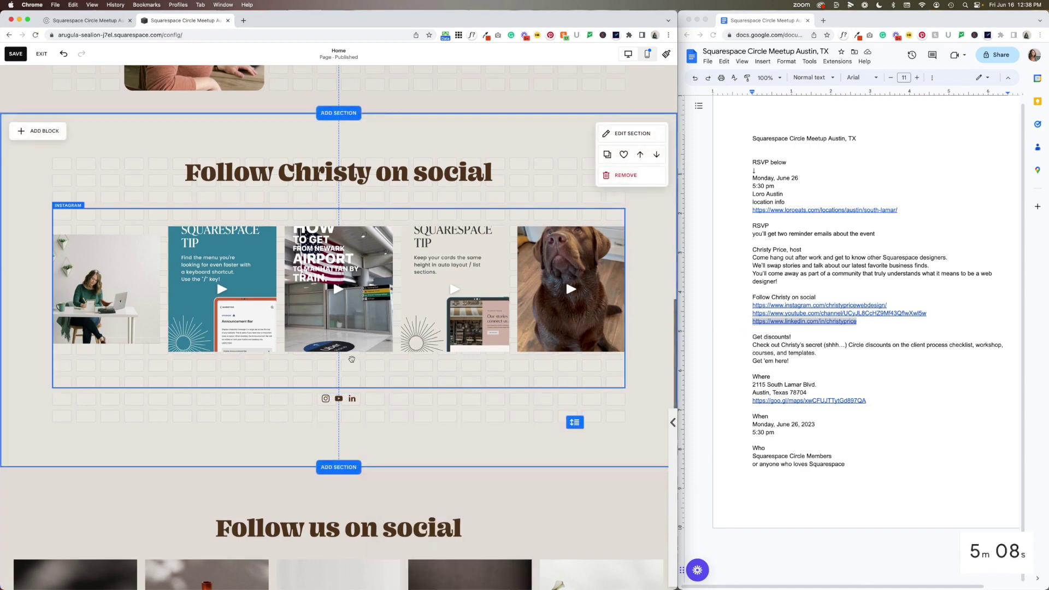
Remove the template 'Follow us on social' section
scroll(386, 196, "down", 7)
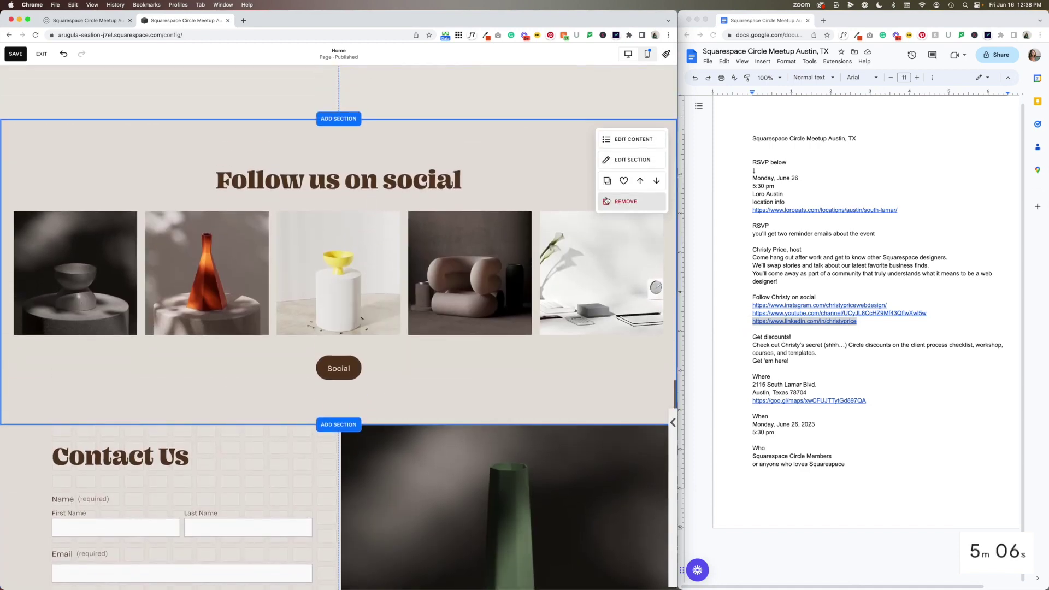
left_click(623, 191)
left_click(383, 334)
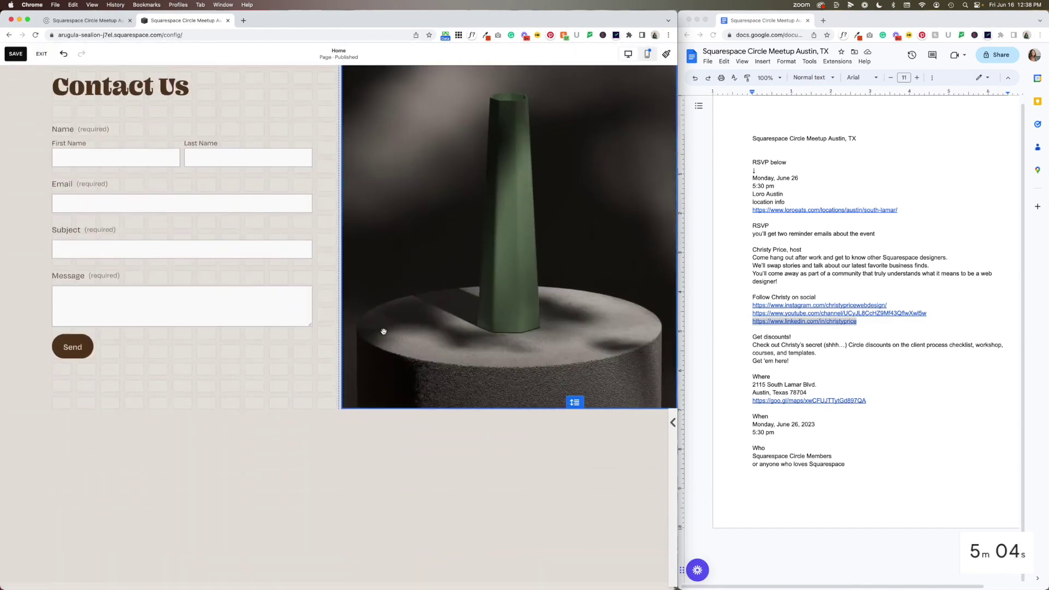
scroll(368, 295, "up", 4)
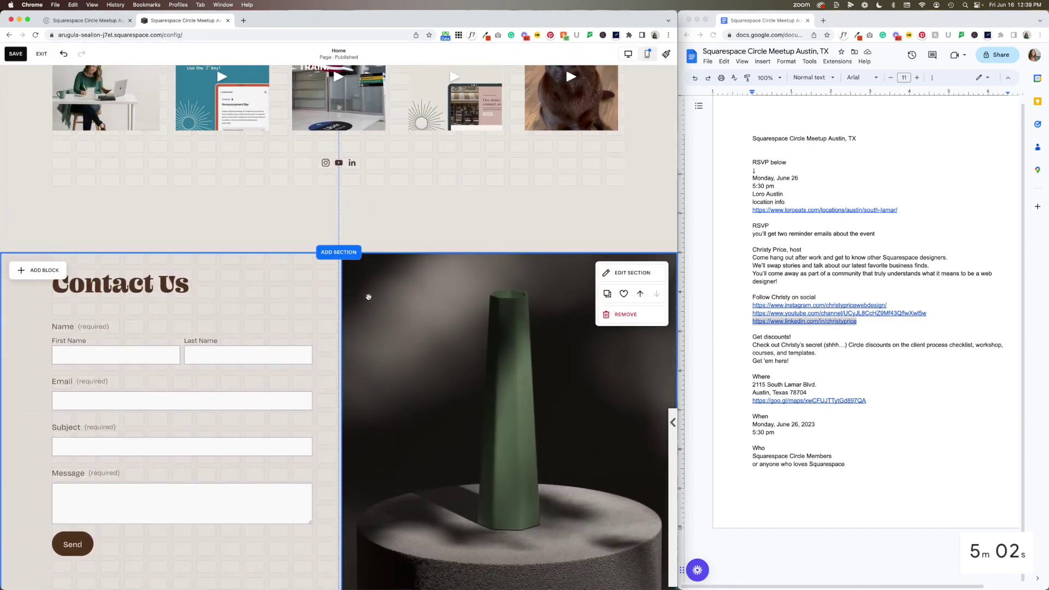
Replace the Contact Us heading with the copied 'Get discounts!' heading and blurb, without bold
left_click(189, 285)
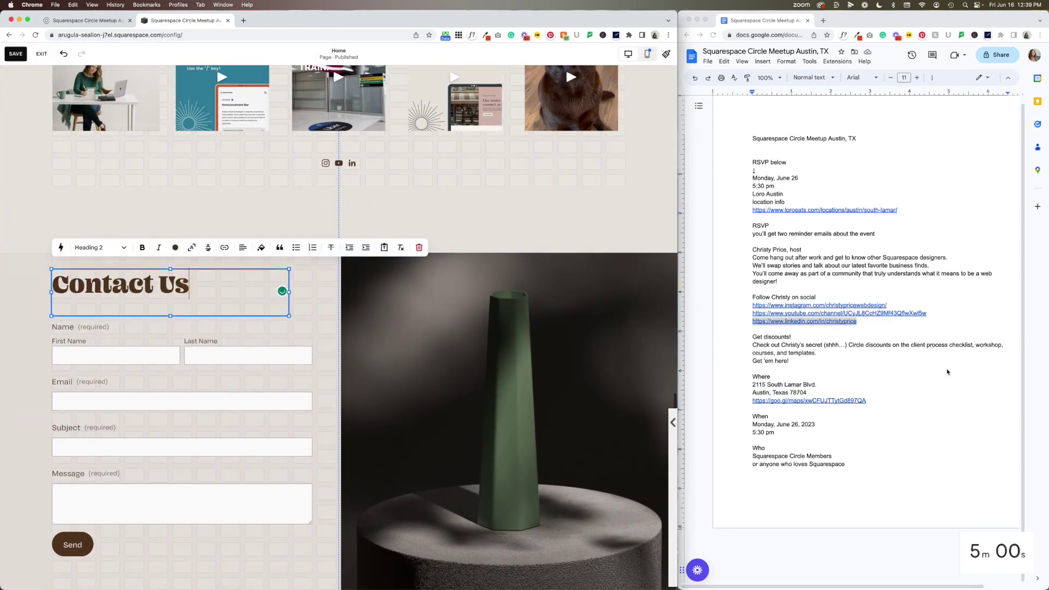
left_click_drag(807, 345, 746, 365)
left_click(793, 337)
key("super+c")
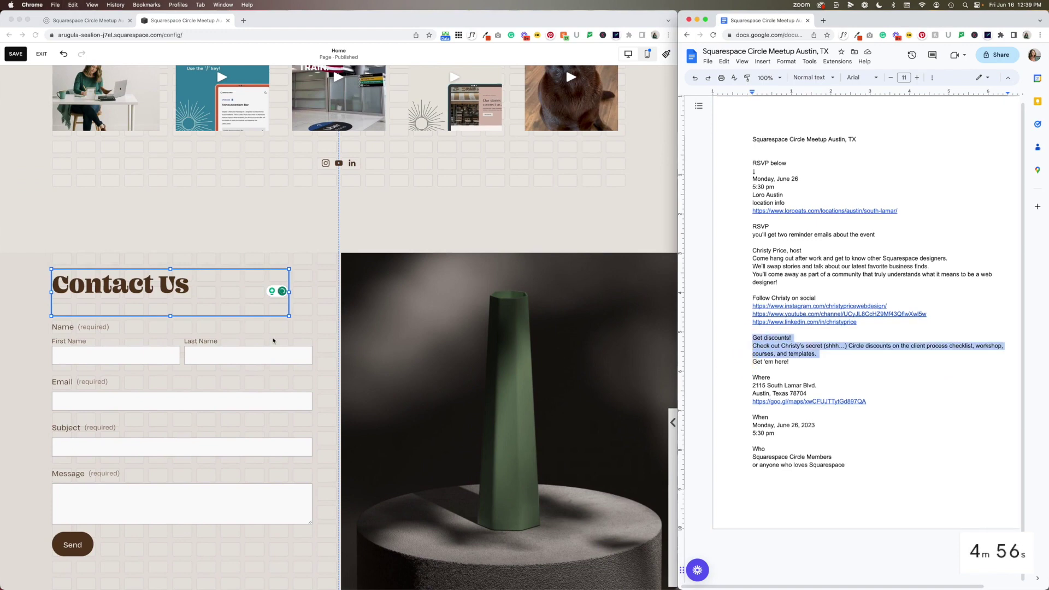
left_click(215, 295)
triple_click(215, 295)
key("super+v")
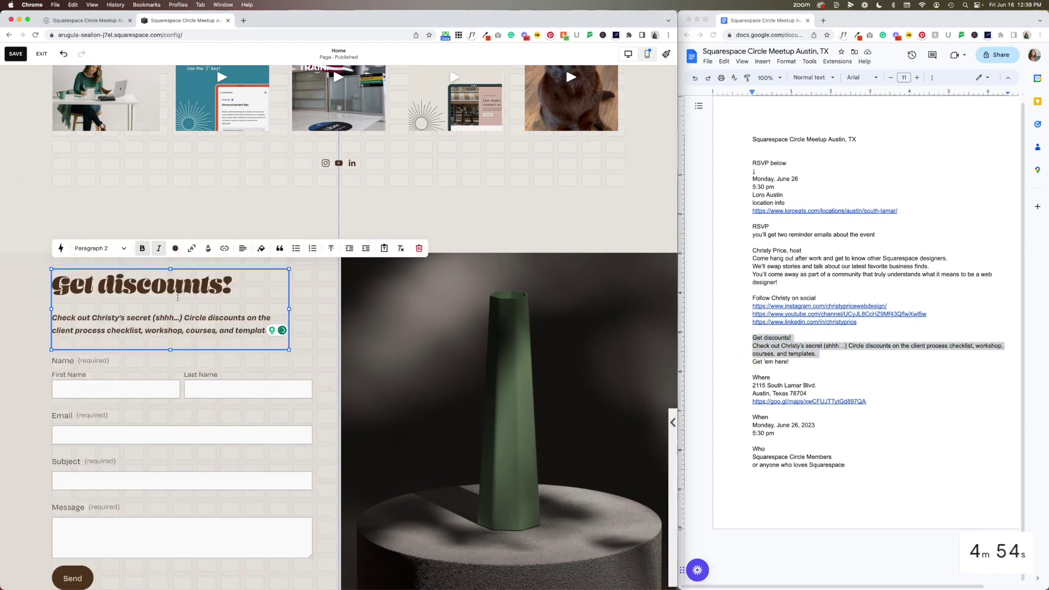
left_click(178, 298)
key("super+a")
left_click(143, 251)
Delete the contact form and place a button block below the discounts text
left_click(150, 399)
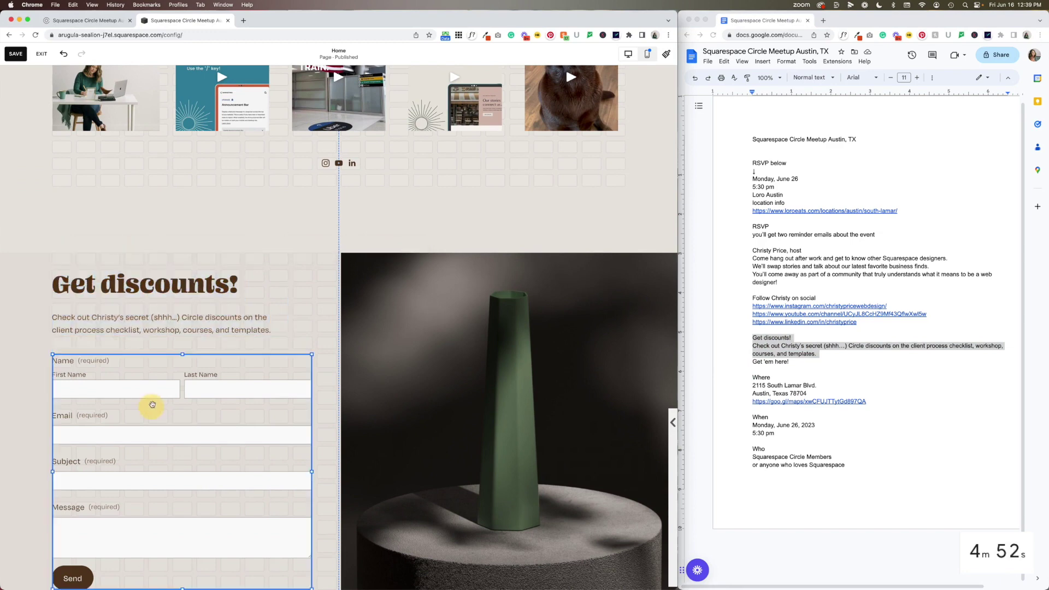
left_click(119, 338)
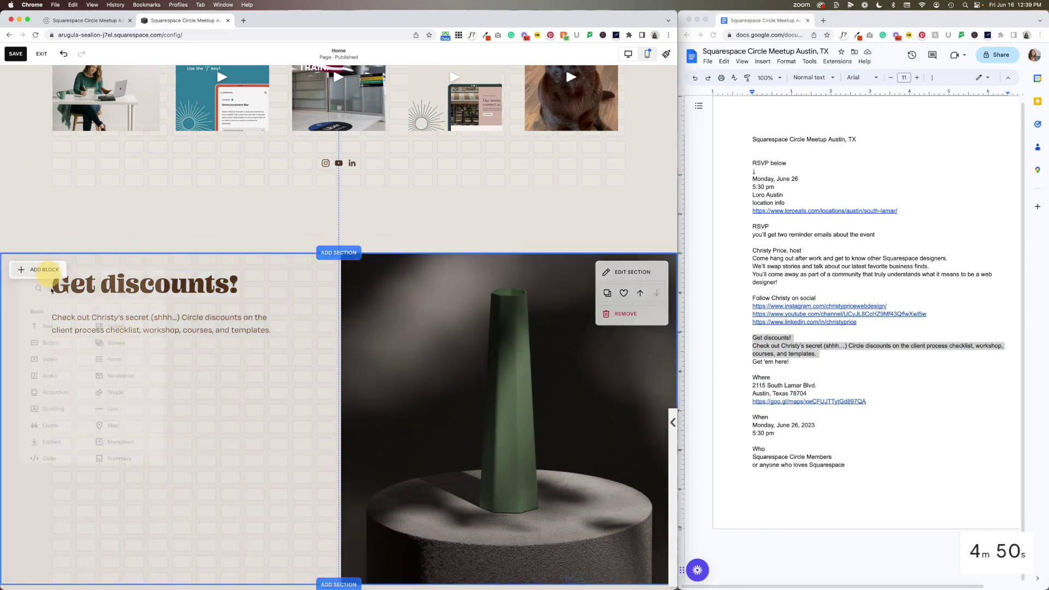
left_click(38, 270)
mouse_move(55, 342)
left_mouse_down()
mouse_move(91, 373)
mouse_move(66, 359)
left_mouse_up()
Label the button 'Get 'em here!' and link it to the host's website, opening in a new window
left_click_drag(789, 362, 750, 363)
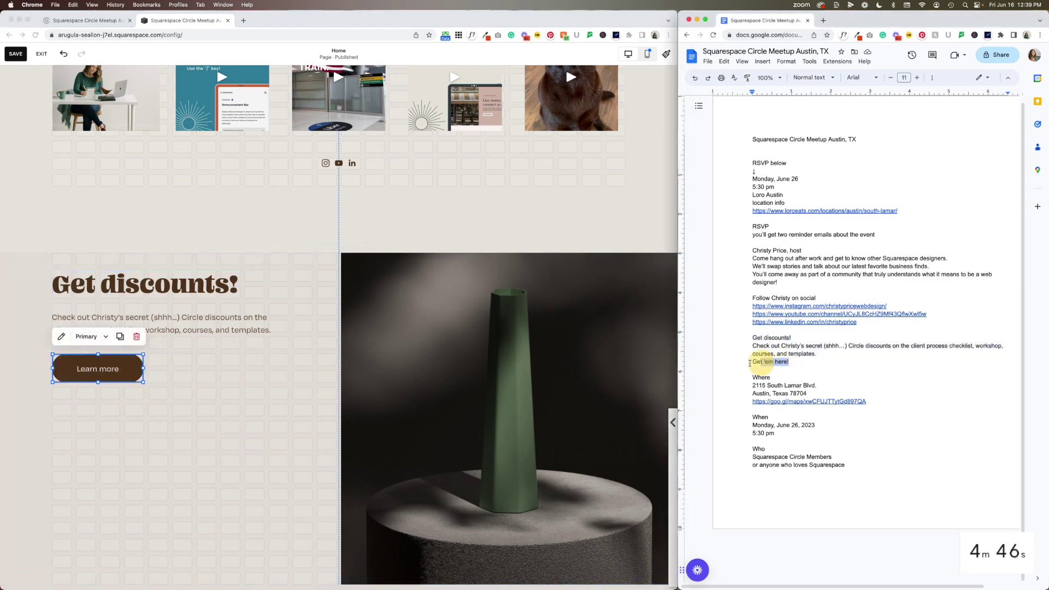
double_click(105, 369)
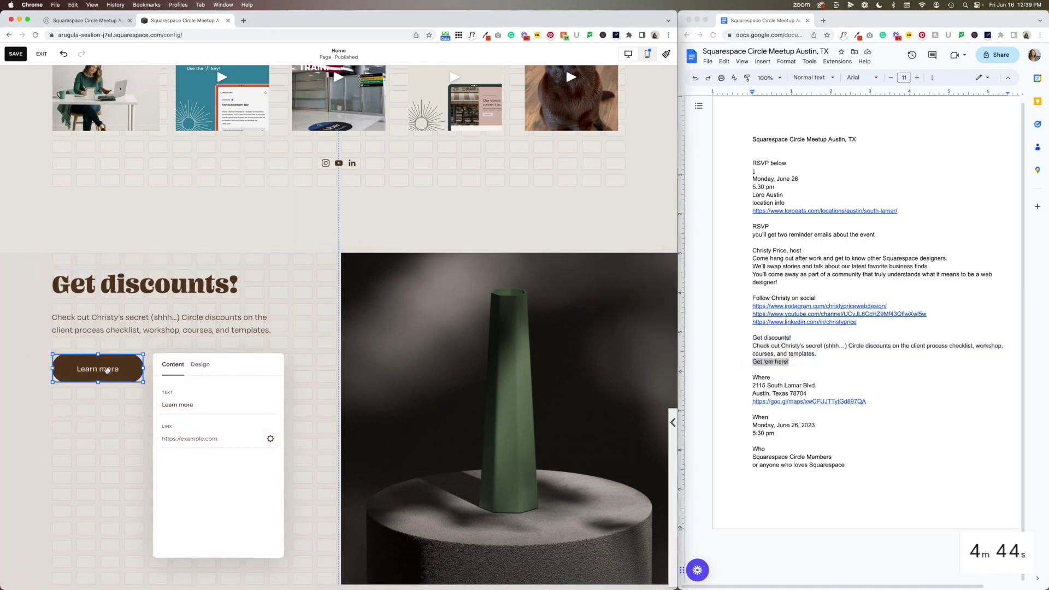
triple_click(192, 404)
key("super+v")
left_click(196, 440)
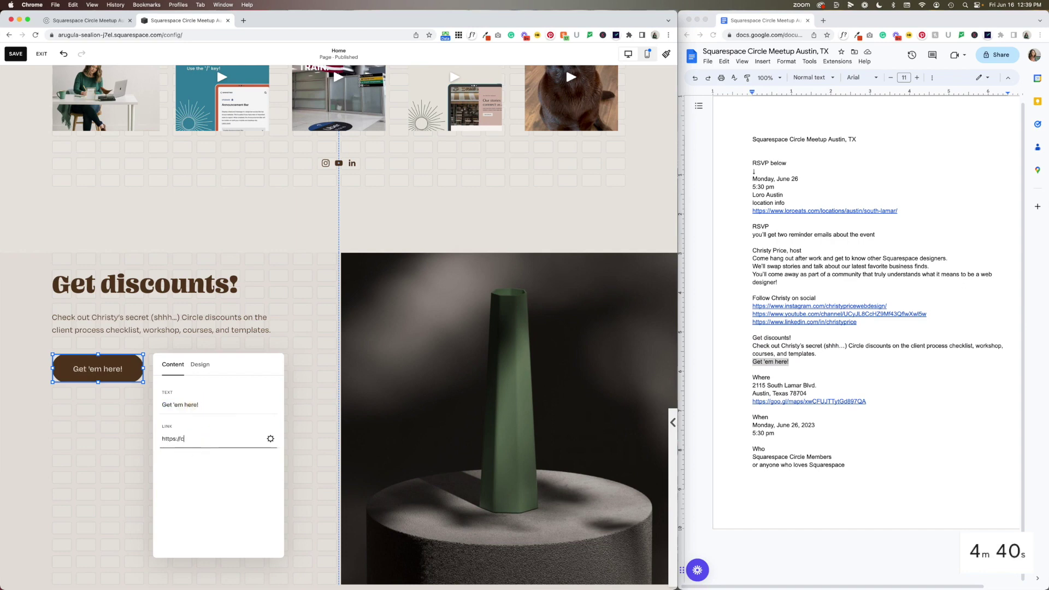
type("https://christyprice.com")
scroll(286, 438, "down", 1)
left_click(271, 438)
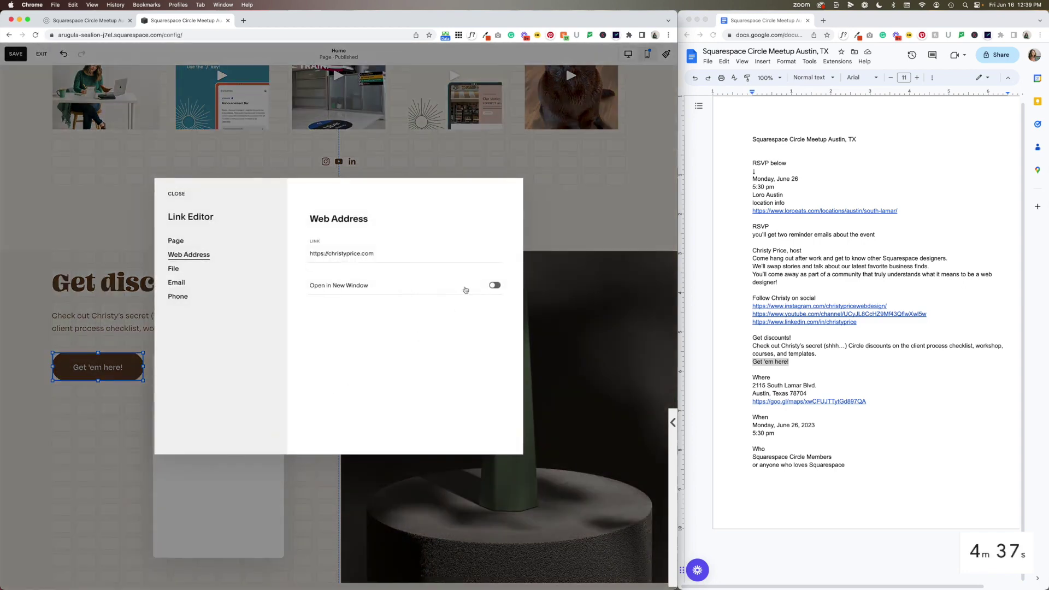
left_click(494, 286)
left_click(174, 194)
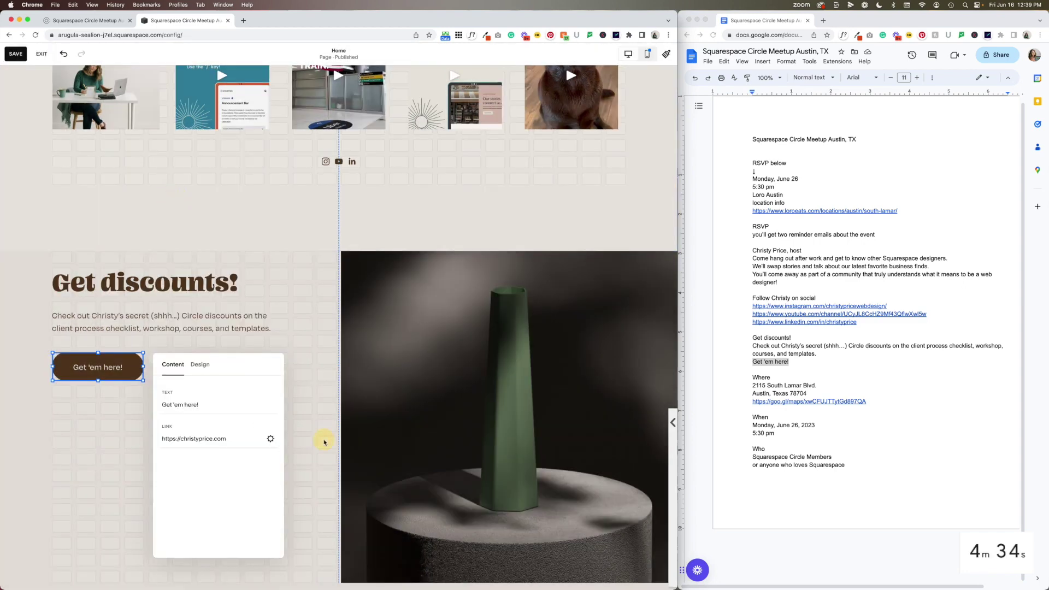
left_click(325, 442)
Reposition the discounts text and button within the section
left_click(109, 338)
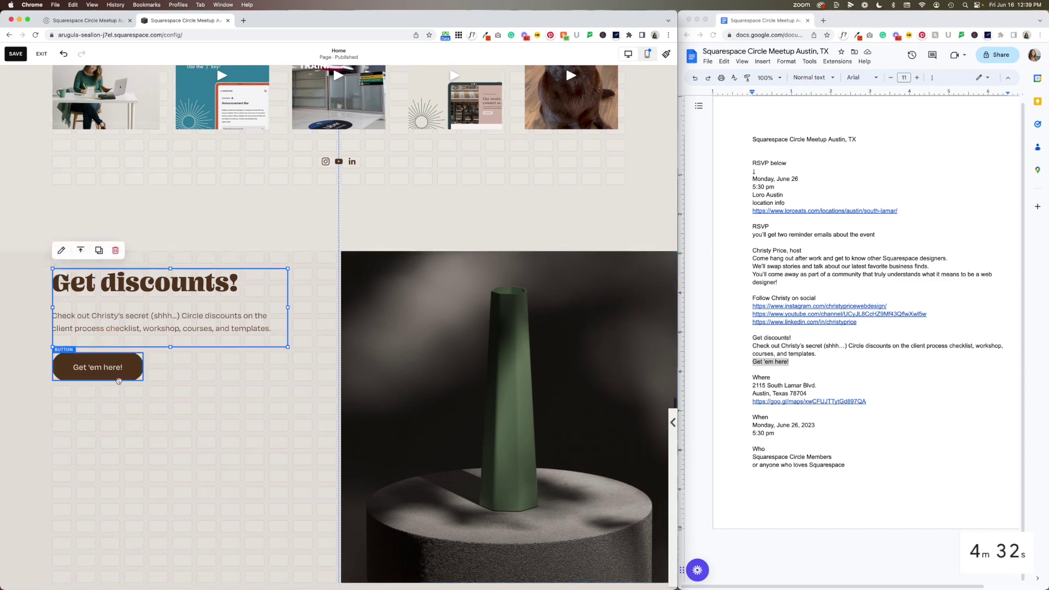
left_click(118, 381)
left_click(136, 422)
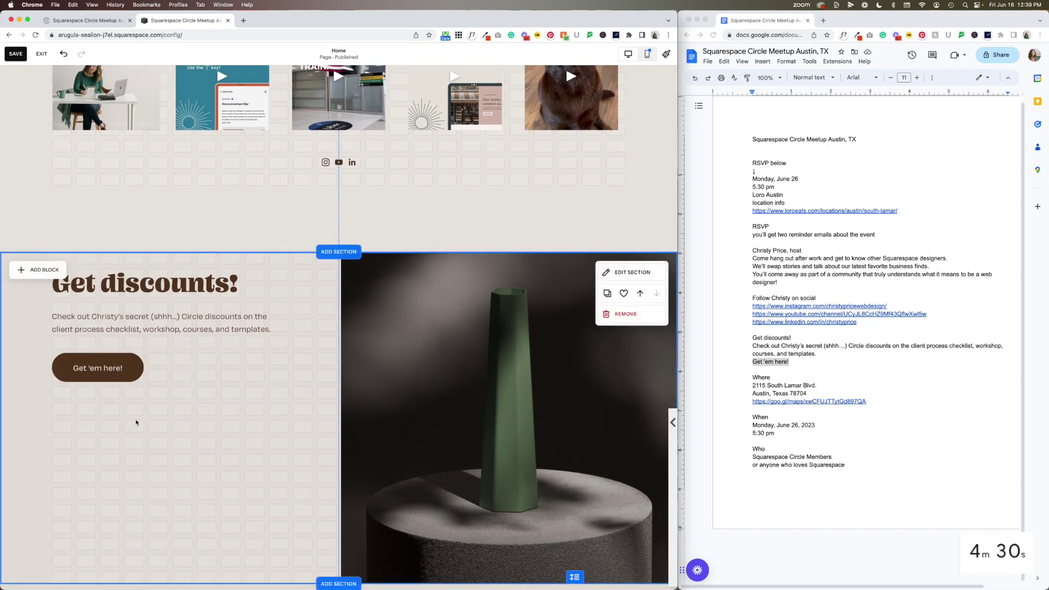
left_click_drag(102, 371, 108, 472)
Move the discounts text up slightly and replace the vase image with an uploaded desk photo
scroll(309, 426, "down", 5)
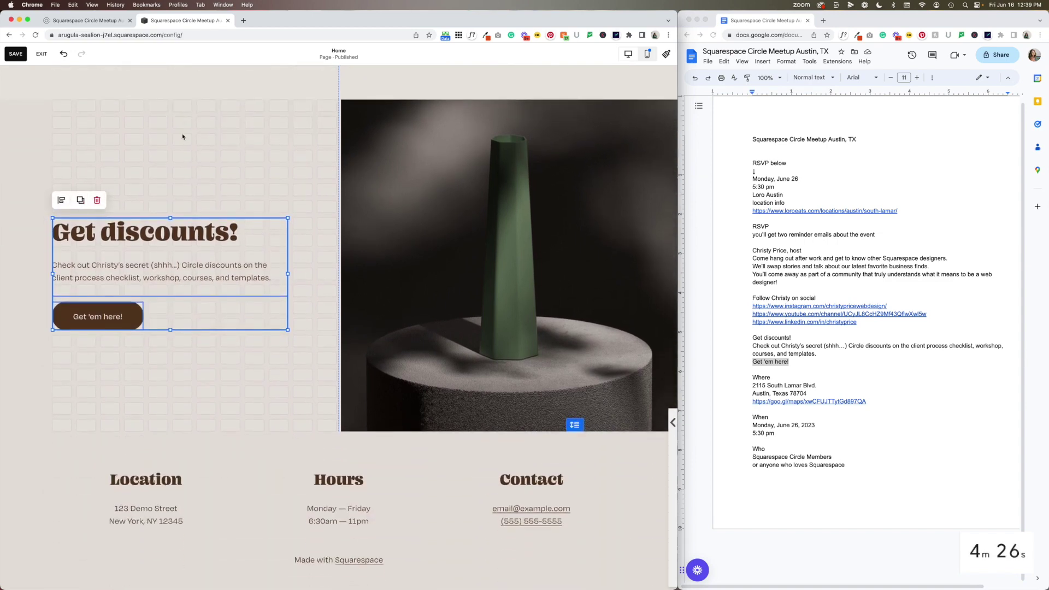
left_click_drag(197, 236, 200, 219)
left_click(478, 230)
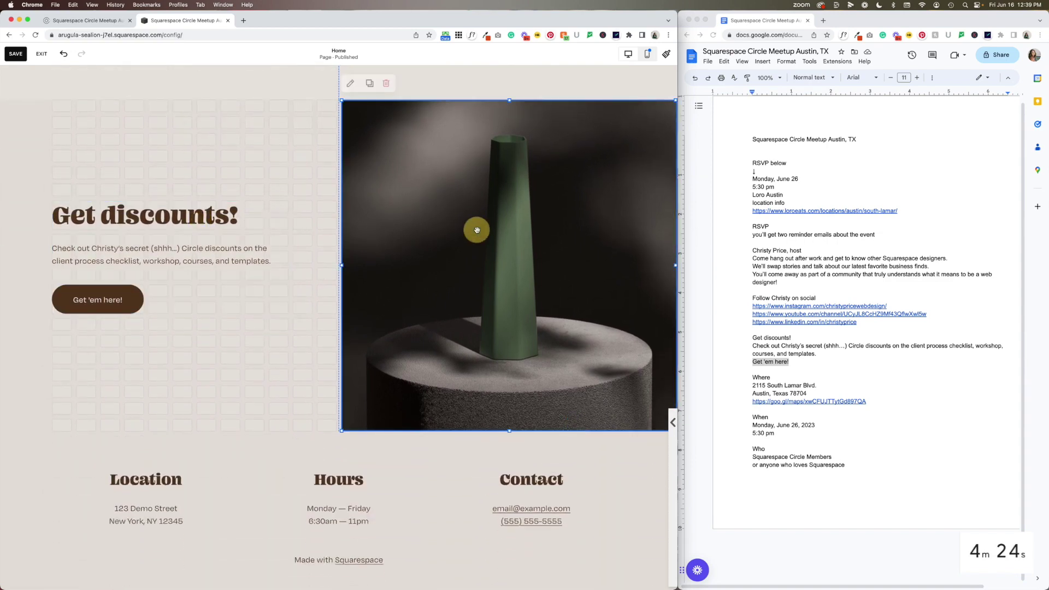
left_click(553, 215)
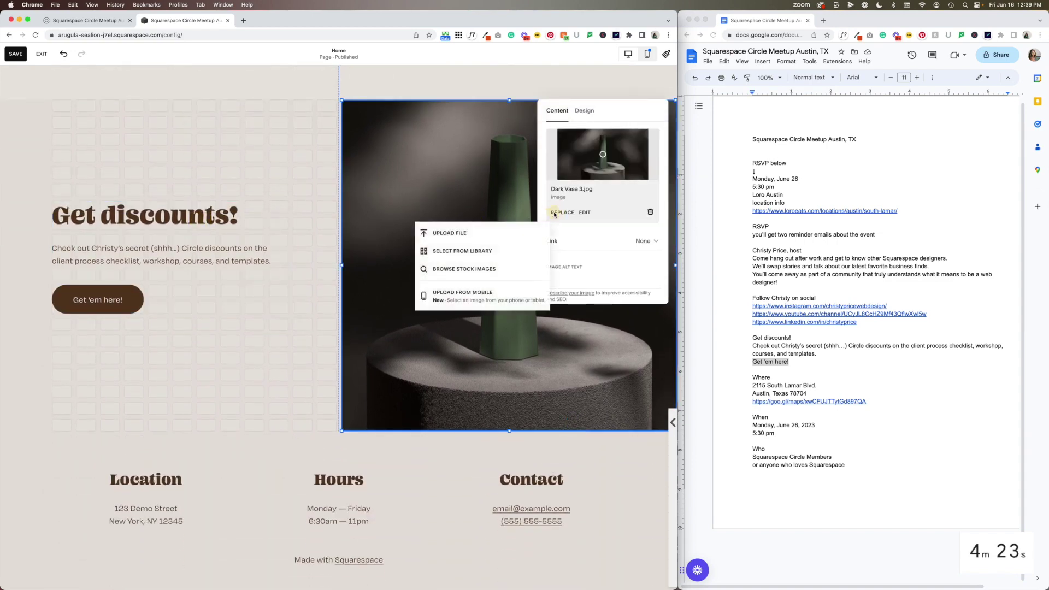
left_click(477, 233)
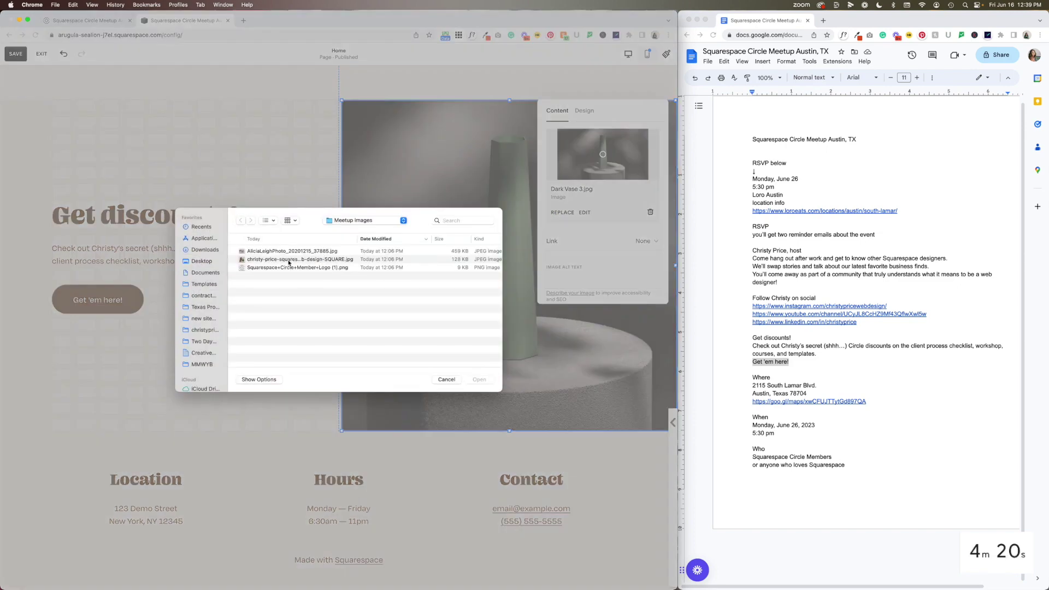
double_click(286, 252)
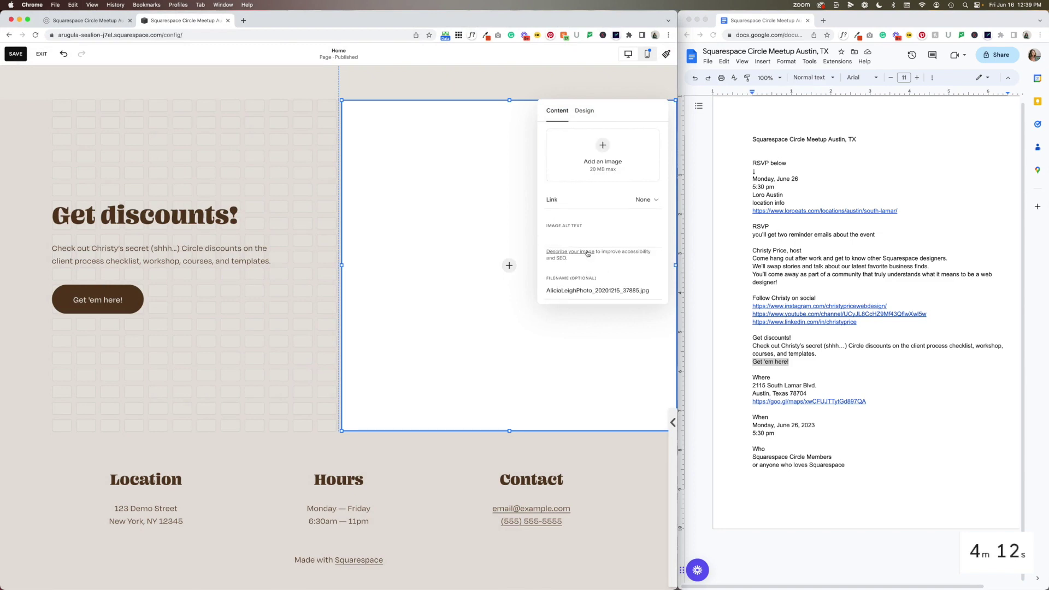
Give the desk photo alt text ending 'web design desktop view' and a 20 corner radius, then edit the footer
left_click(586, 249)
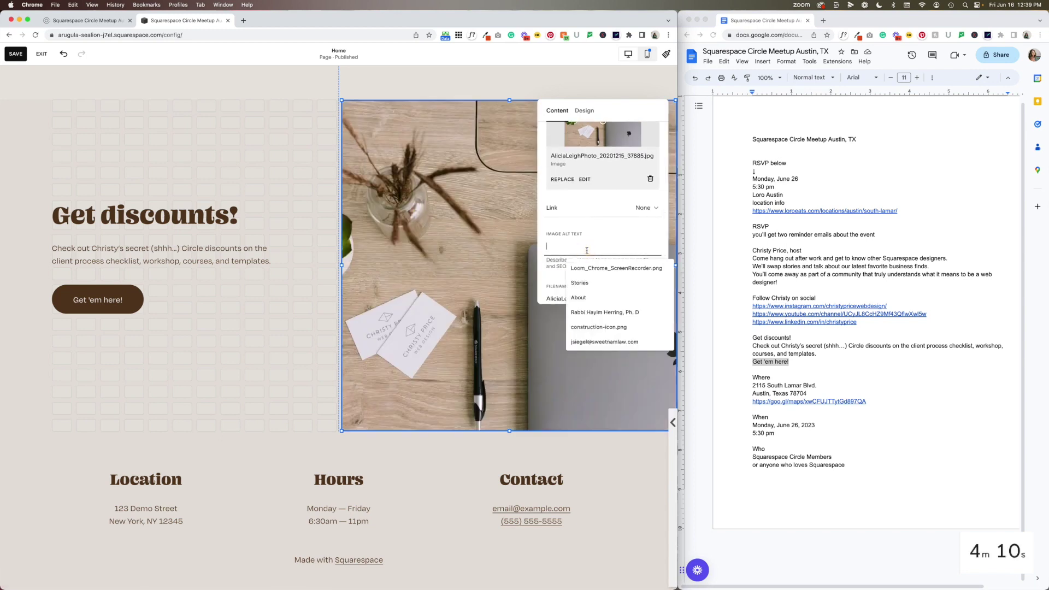
type("christy price web design desktop view")
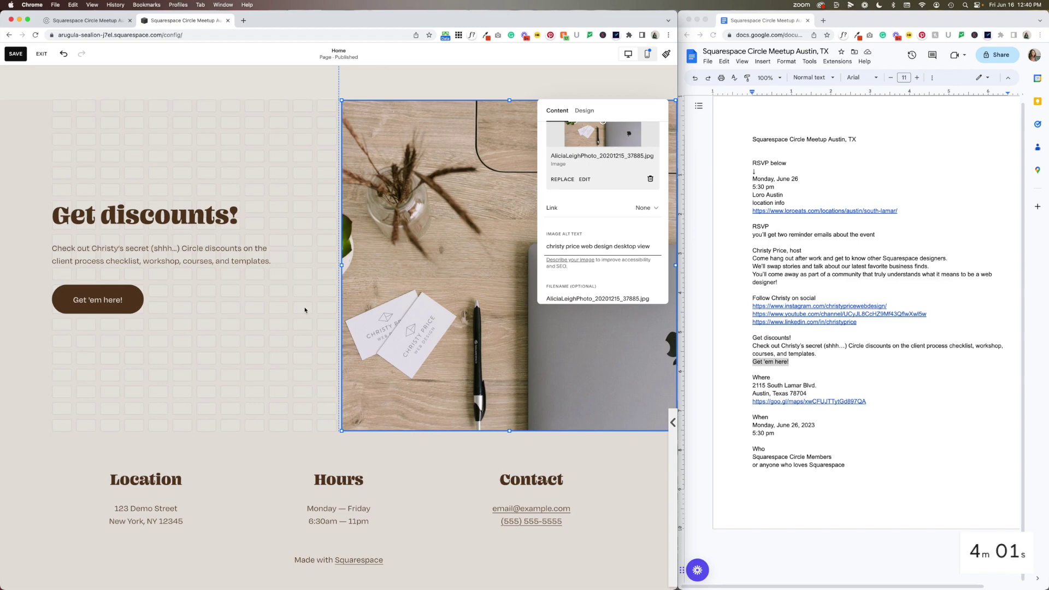
left_click(305, 310)
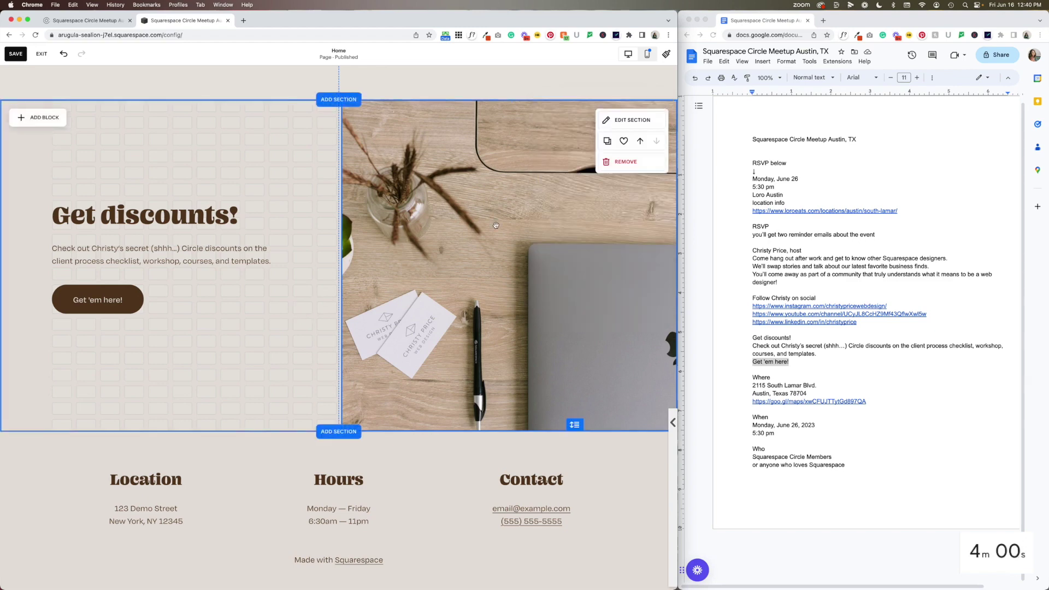
double_click(403, 260)
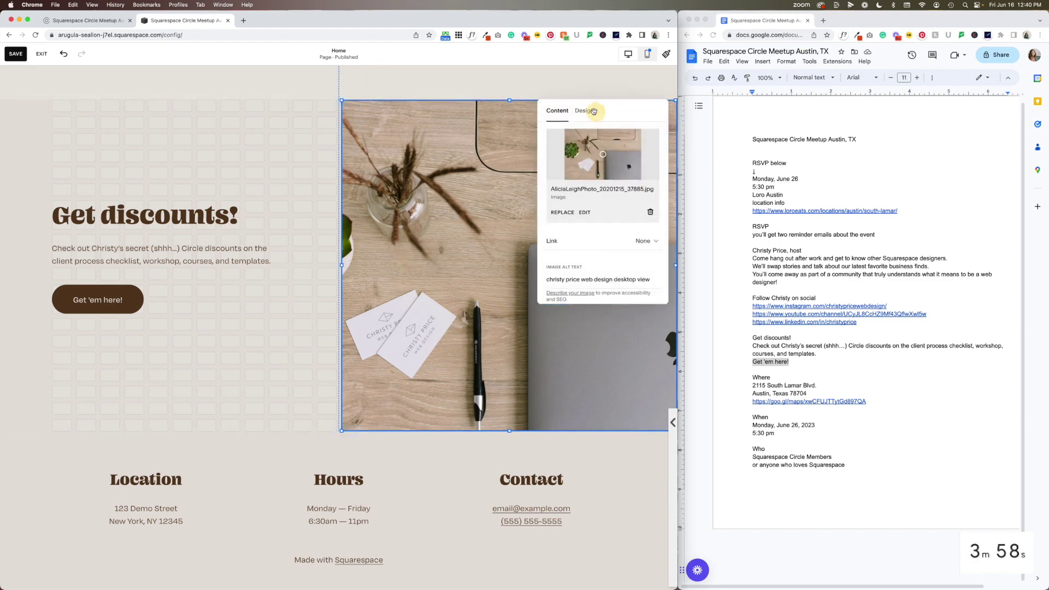
left_click(585, 111)
left_click(607, 181)
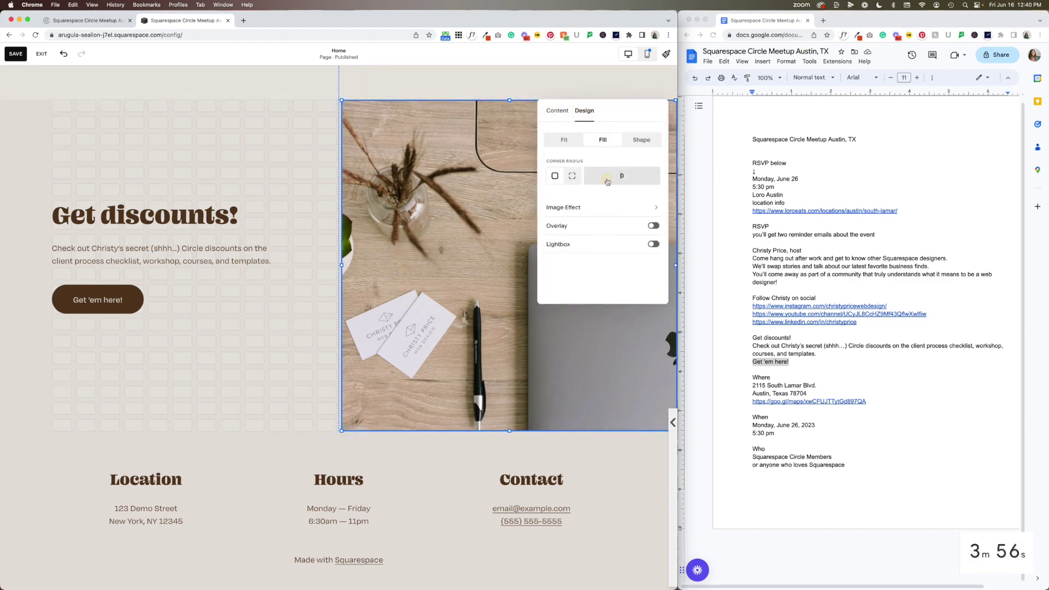
left_click(245, 404)
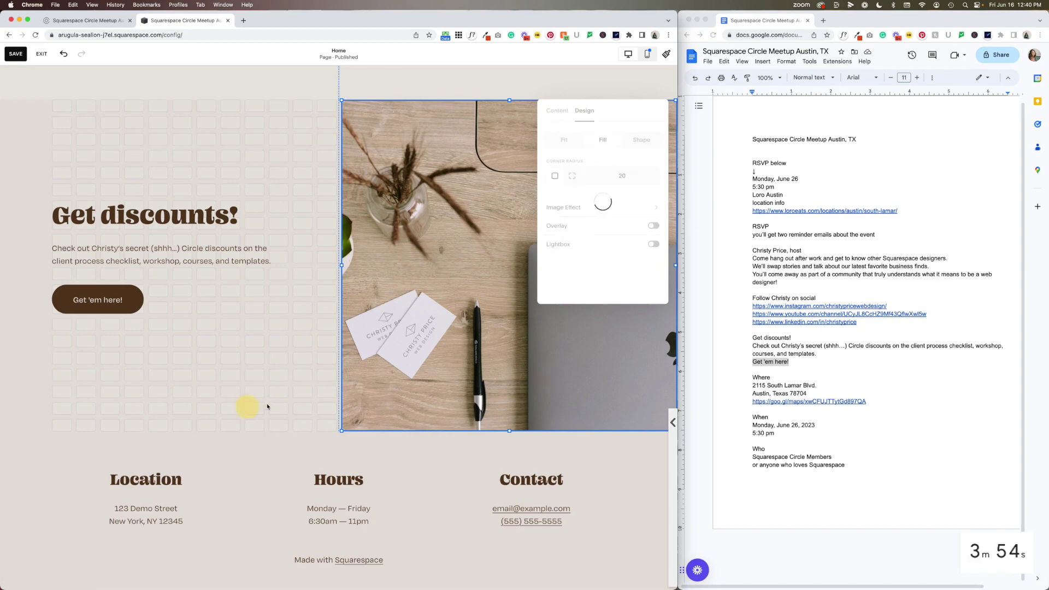
scroll(256, 432, "down", 1)
left_click(336, 438)
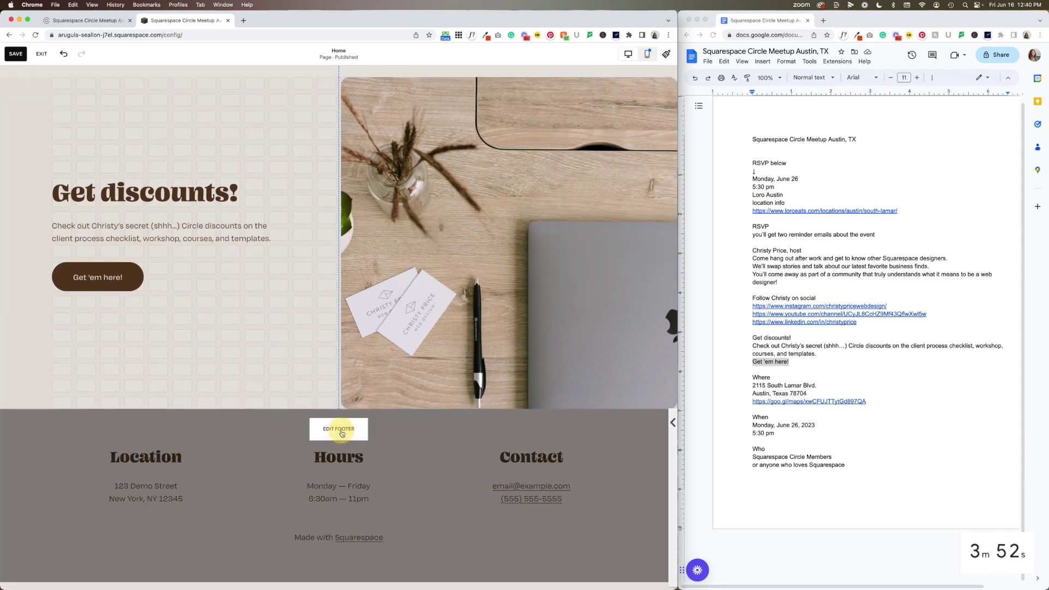
Replace the footer heading Location with Where, copied from the event notes
double_click(761, 378)
key("super+c")
left_click(160, 468)
left_click(160, 468)
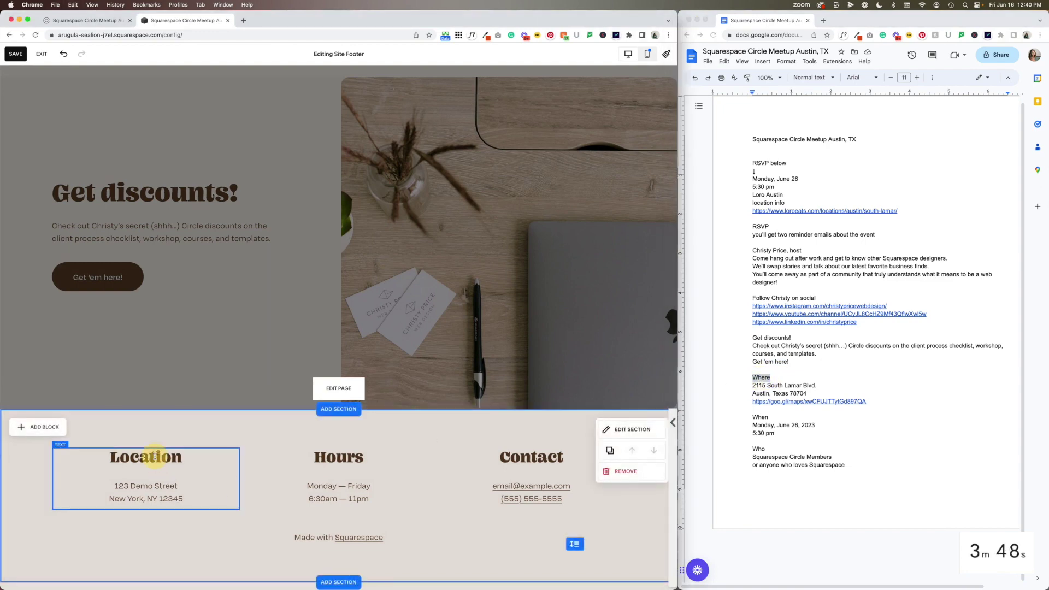
left_click(160, 468)
key("super+v")
key("super+z")
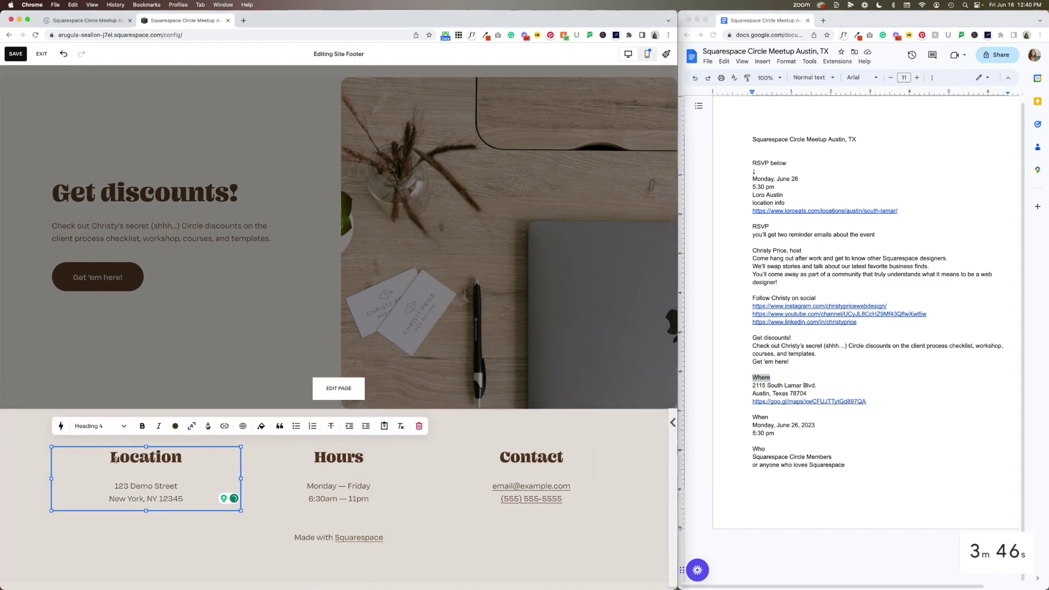
double_click(115, 458)
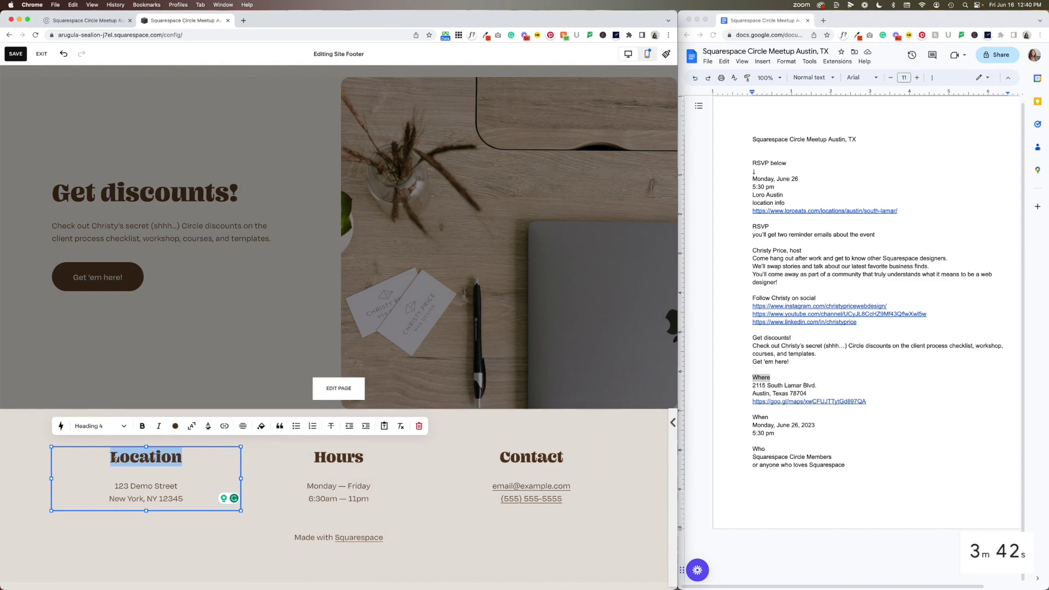
key("super+v")
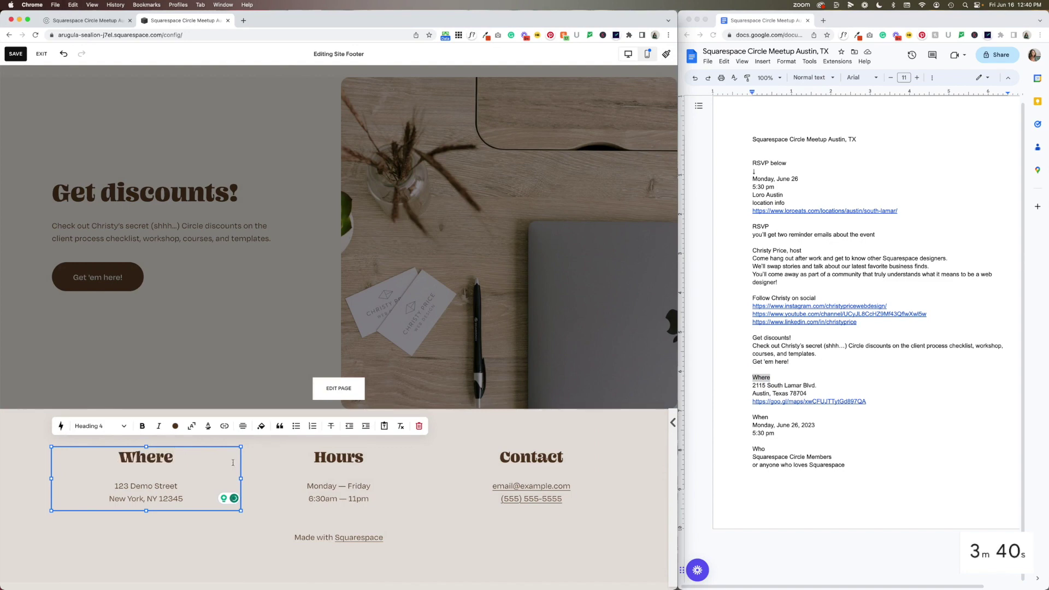
left_click(340, 452)
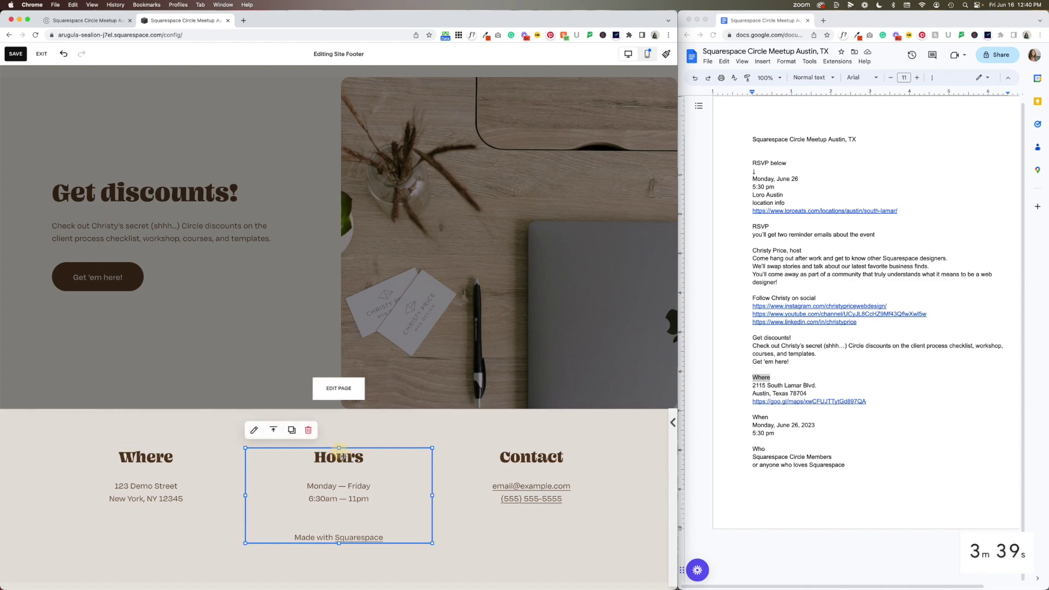
Replace the Hours and Contact footer headings with When and Who from the notes
double_click(760, 418)
key("cmd+c")
double_click(329, 459)
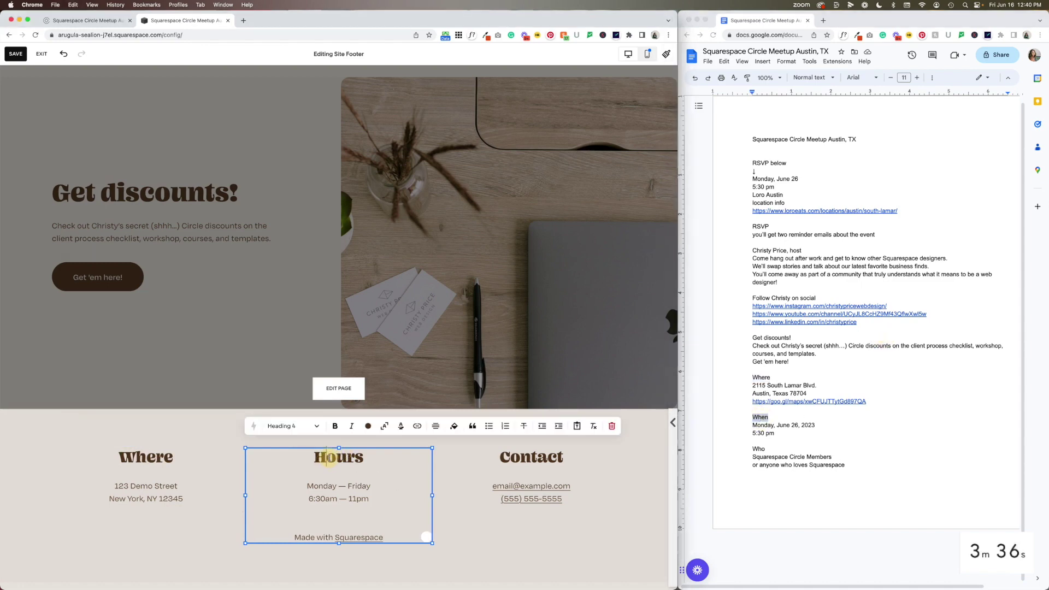
key("cmd+v")
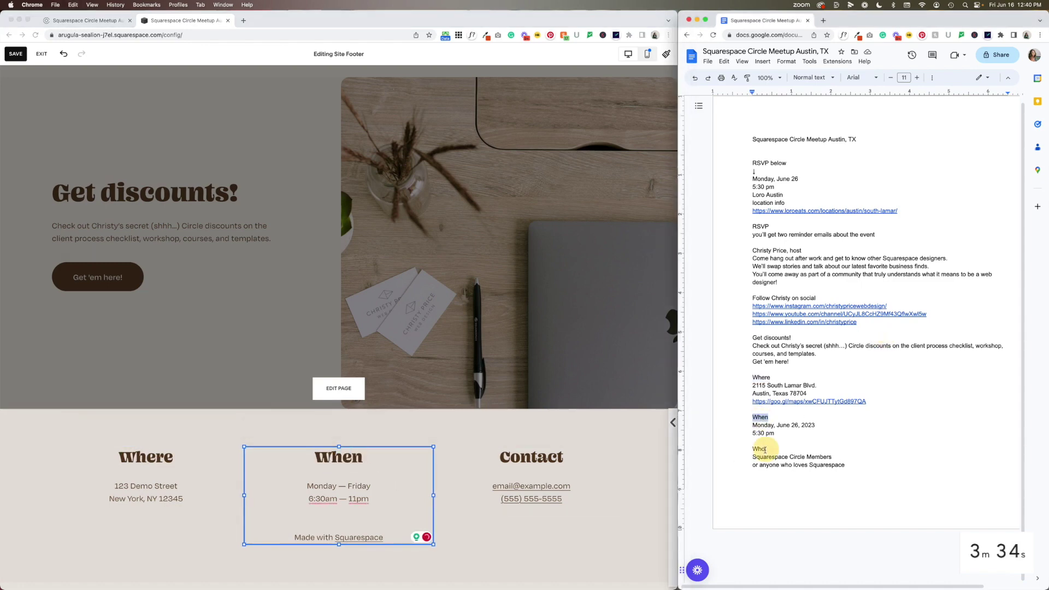
double_click(758, 449)
key("cmd+c")
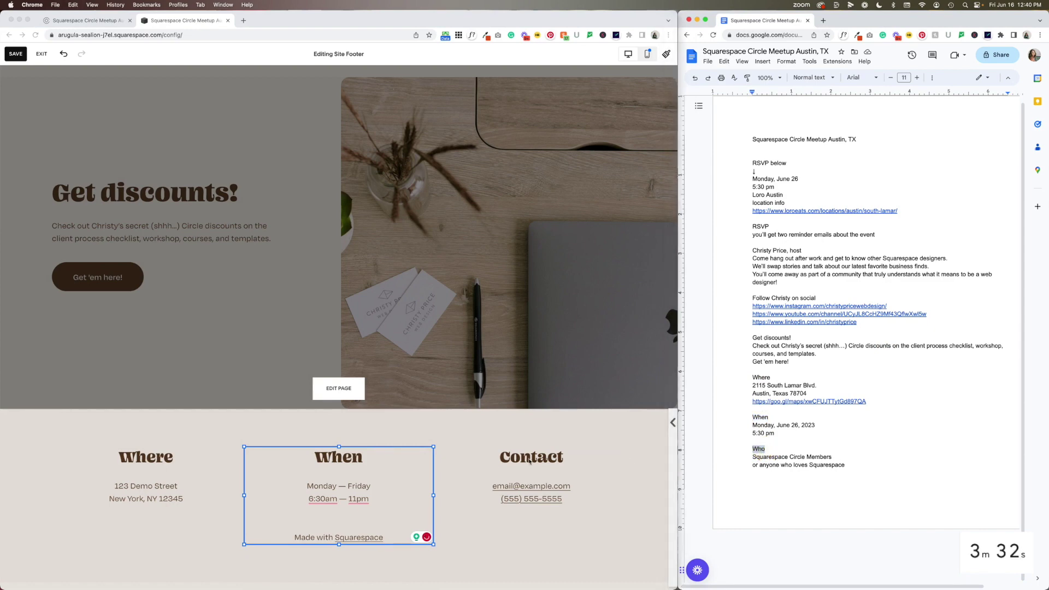
left_click(529, 458)
double_click(526, 458)
key("cmd+v")
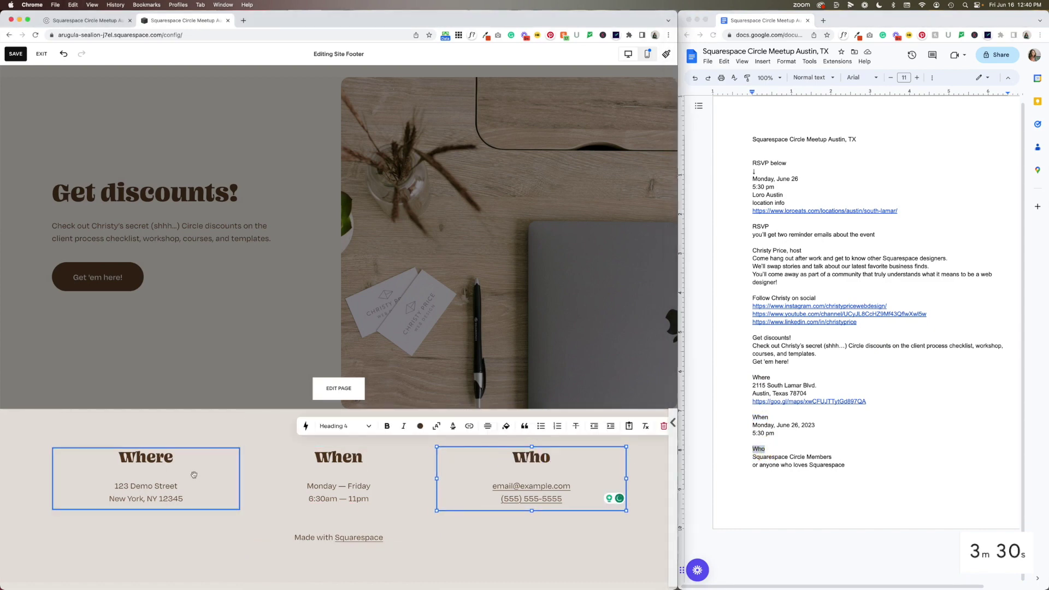
left_click(195, 476)
left_click(999, 457)
Paste the venue address 2115 South Lamar Blvd., Austin, Texas 78704 into the Where block on two lines
left_click_drag(753, 386, 749, 400)
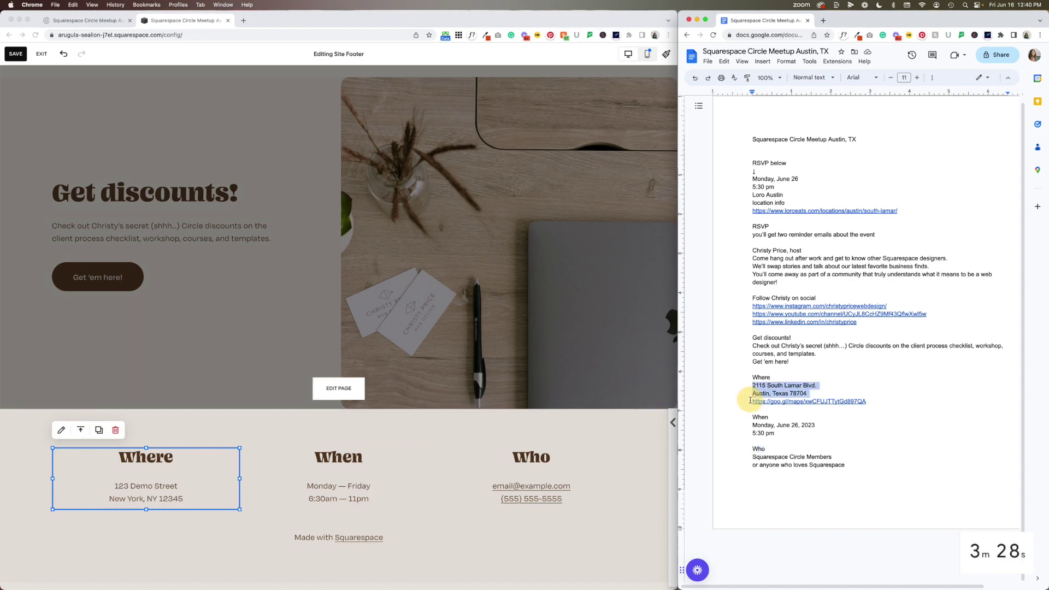
left_click(150, 496)
triple_click(137, 498)
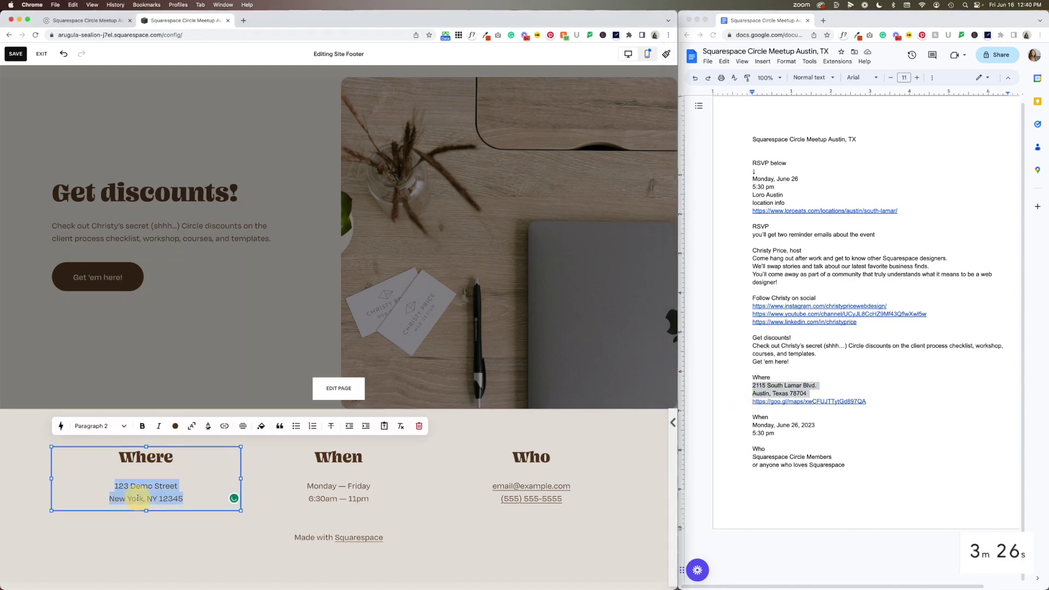
key("super+v")
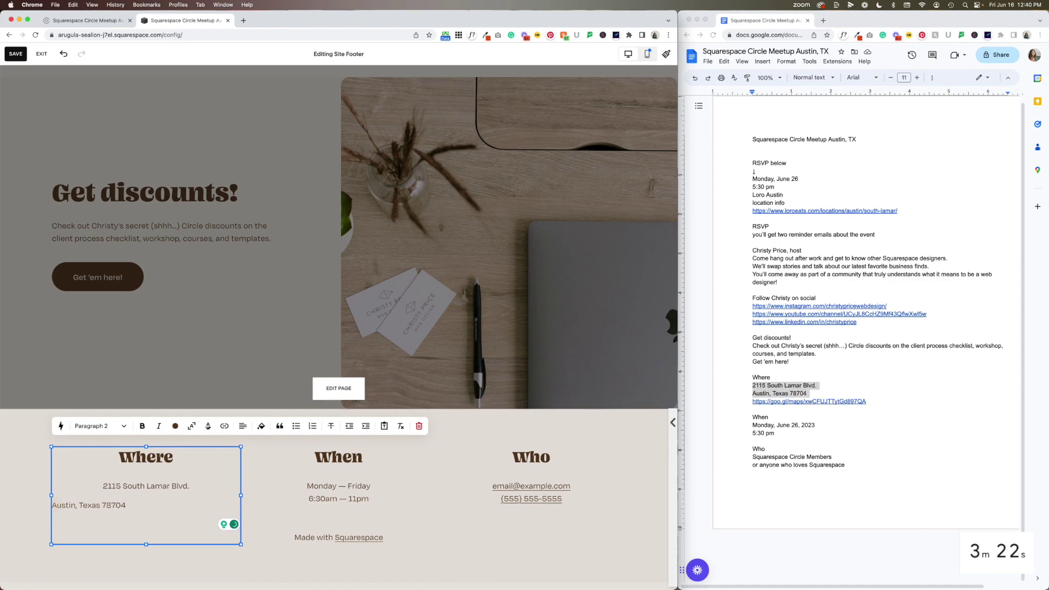
key("BackSpace")
key("shift+Return")
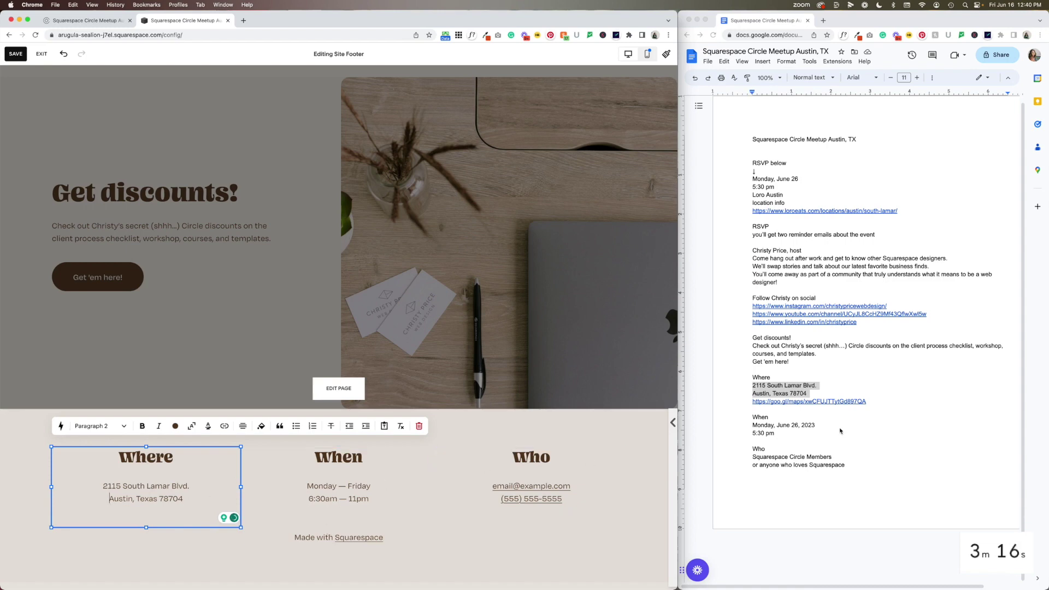
Link the Where address to its Google Maps URL, opening in a new window
left_click_drag(867, 401, 740, 404)
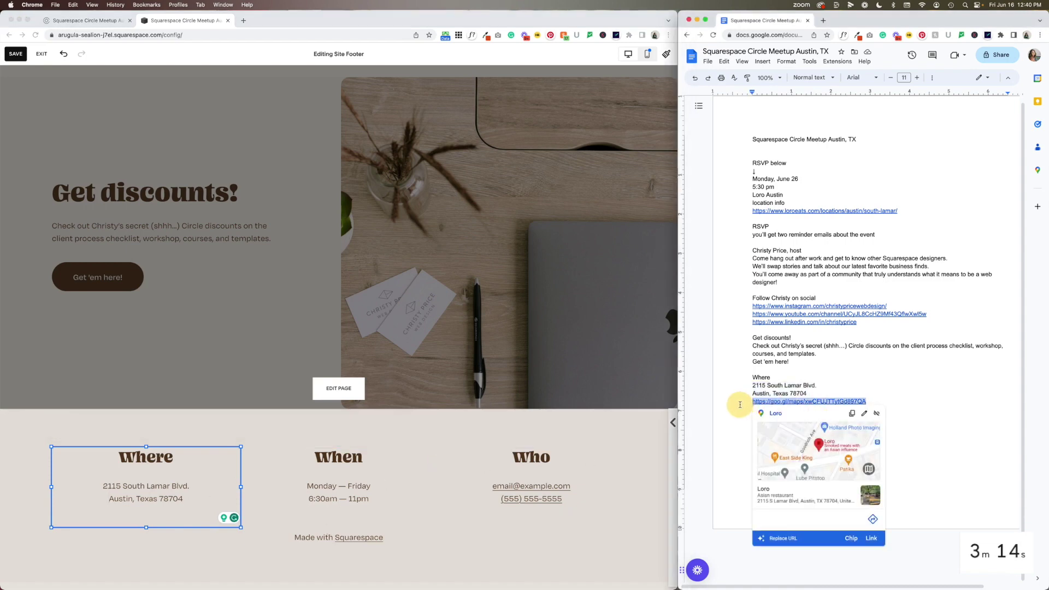
left_click_drag(103, 485, 184, 502)
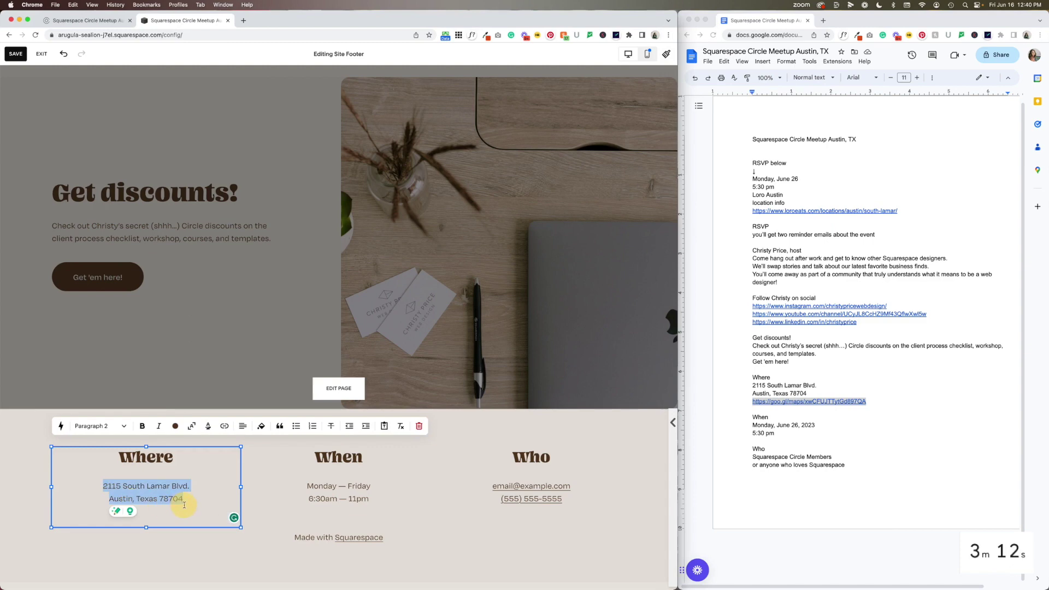
left_click(224, 425)
key("super+v")
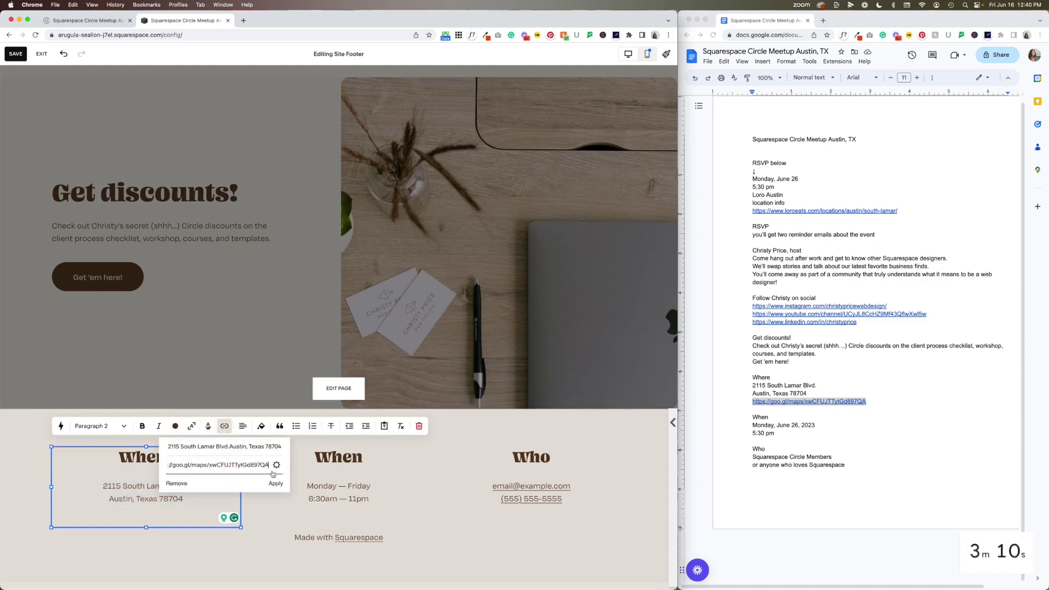
left_click(277, 465)
left_click(497, 297)
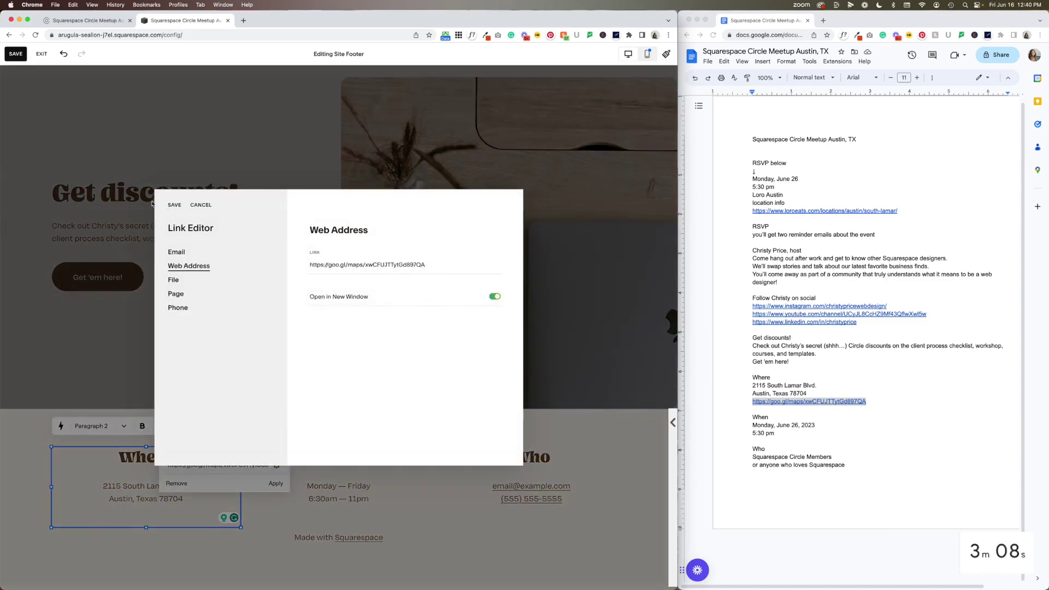
left_click(176, 205)
left_click(273, 482)
left_click(444, 502)
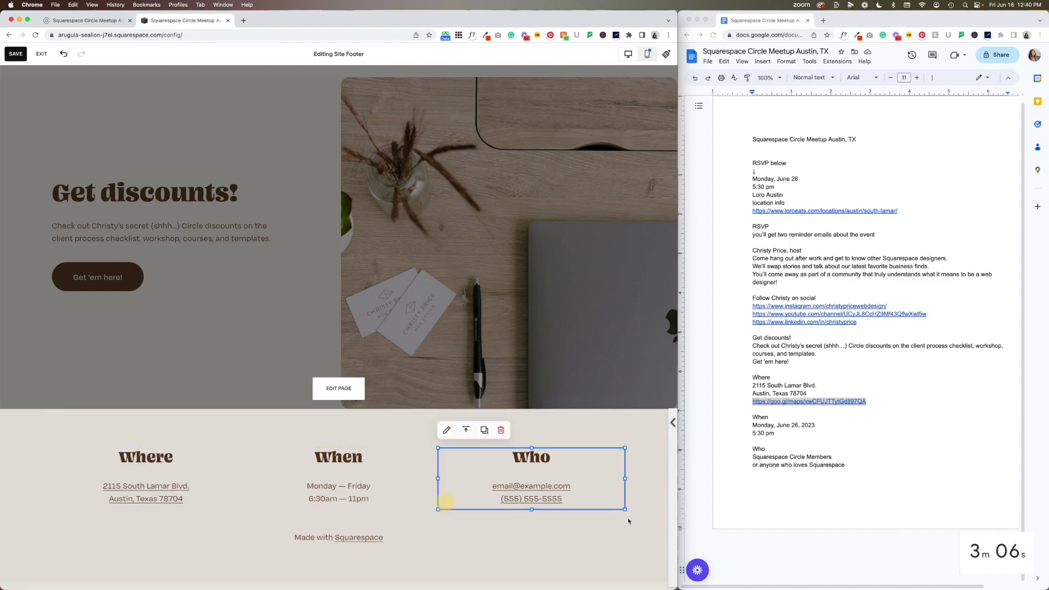
left_click(777, 476)
Tidy the When block so 5:30 pm sits on its own centred line below the date
left_click_drag(752, 424, 747, 439)
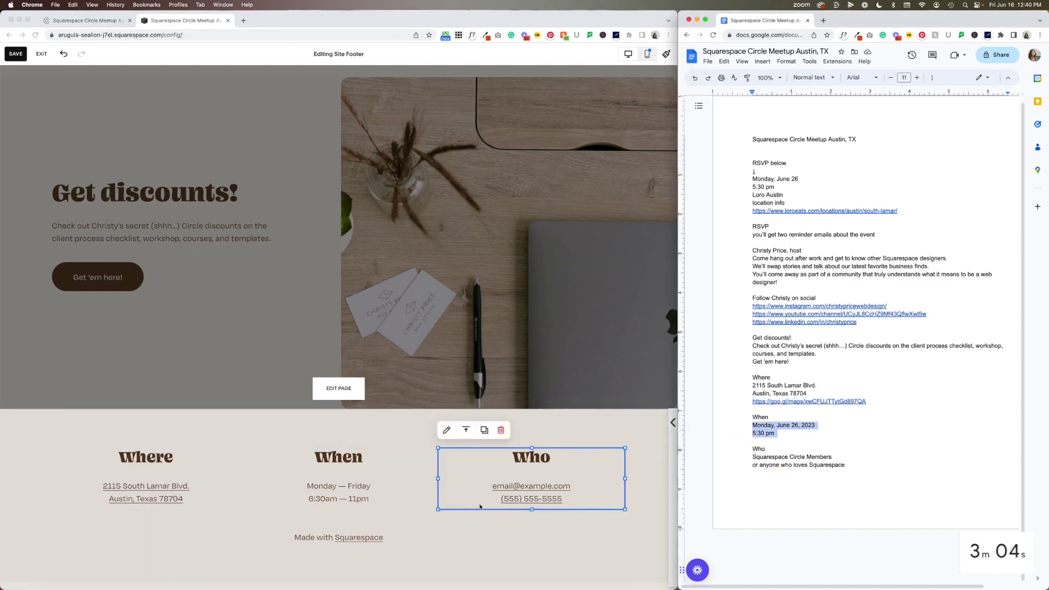
left_click(346, 498)
double_click(349, 497)
left_click(331, 488)
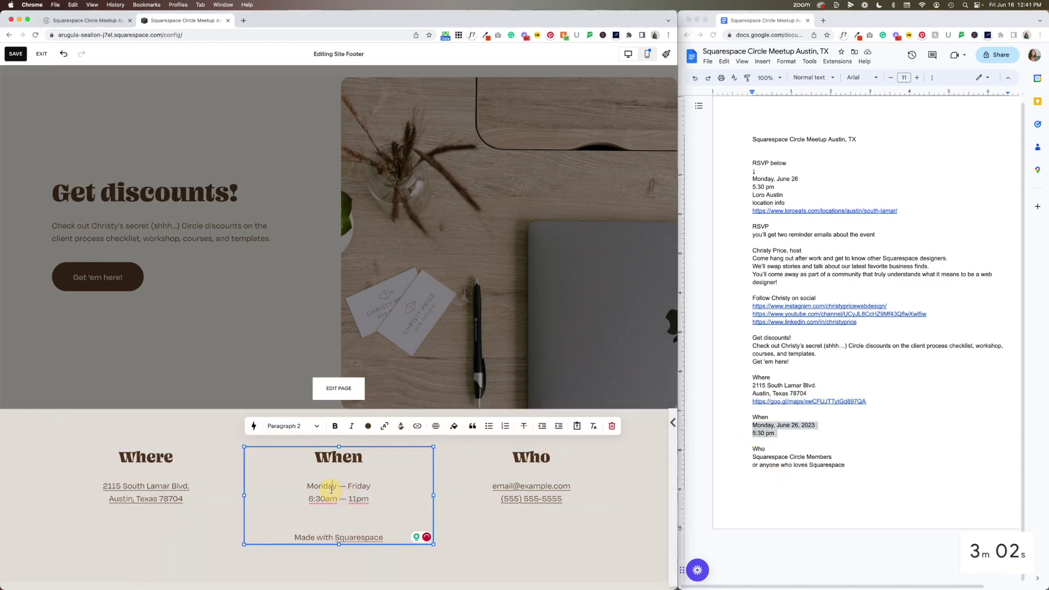
left_click_drag(304, 485, 397, 541)
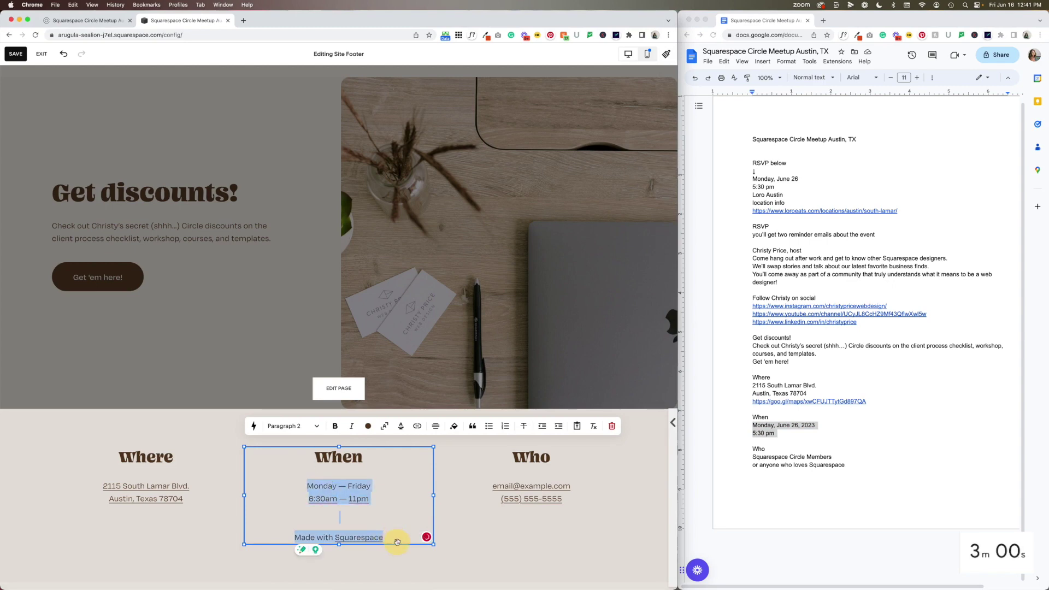
key("Escape")
left_click(286, 511)
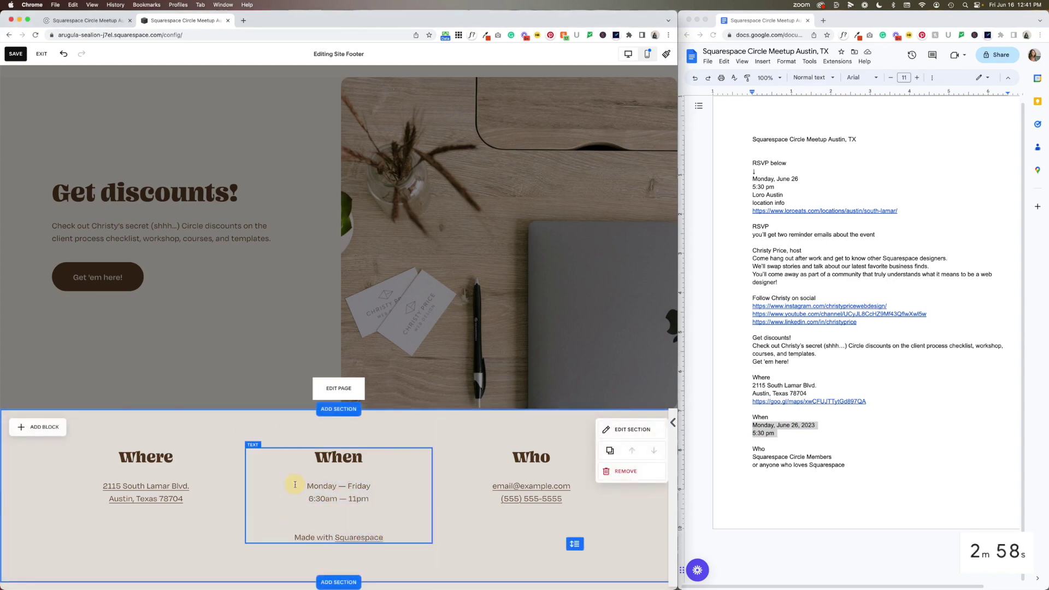
left_click(307, 486)
left_click_drag(393, 534, 347, 510)
key("ctrl+z")
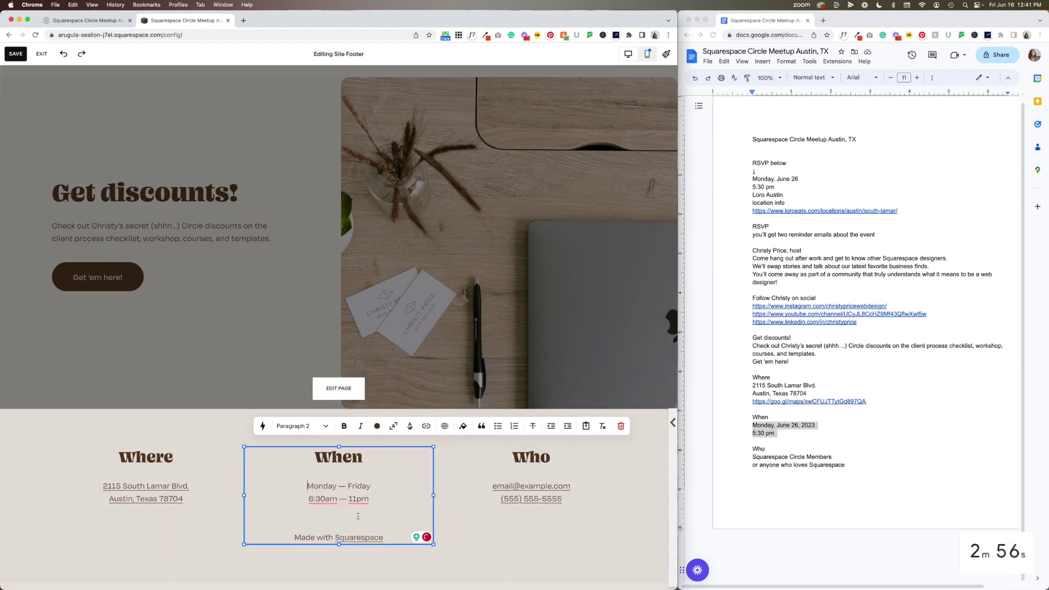
left_click(304, 495)
left_click(306, 486)
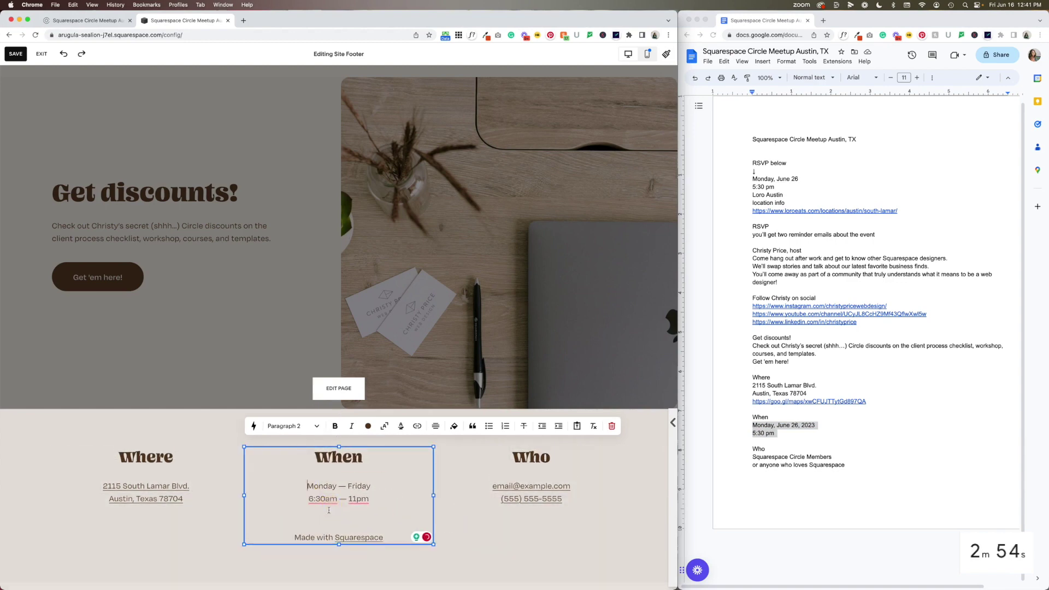
left_click(392, 538, "shift")
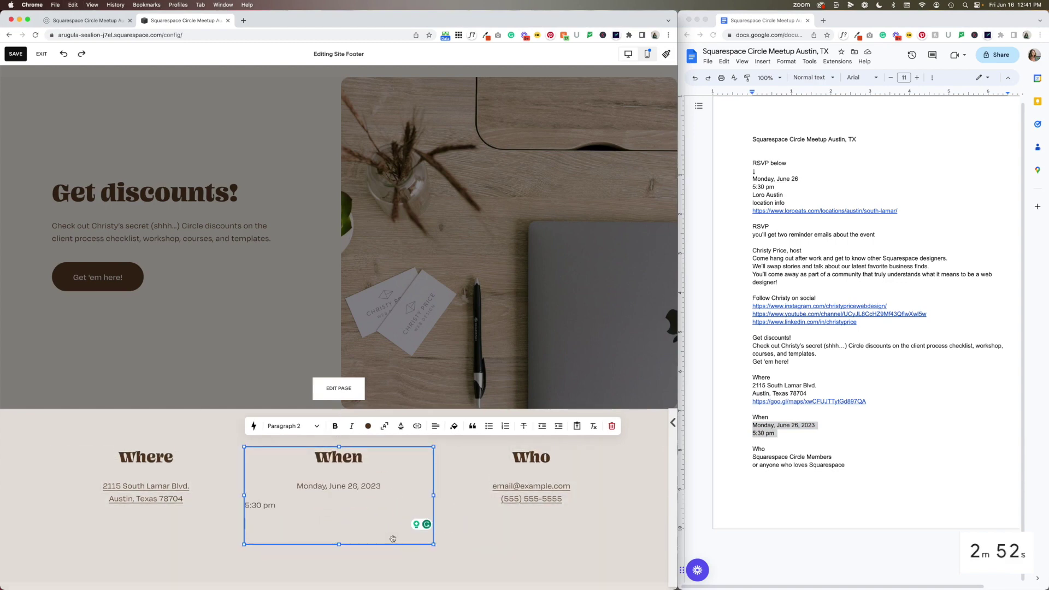
left_click_drag(247, 506, 256, 509)
key("BackSpace")
key("Return")
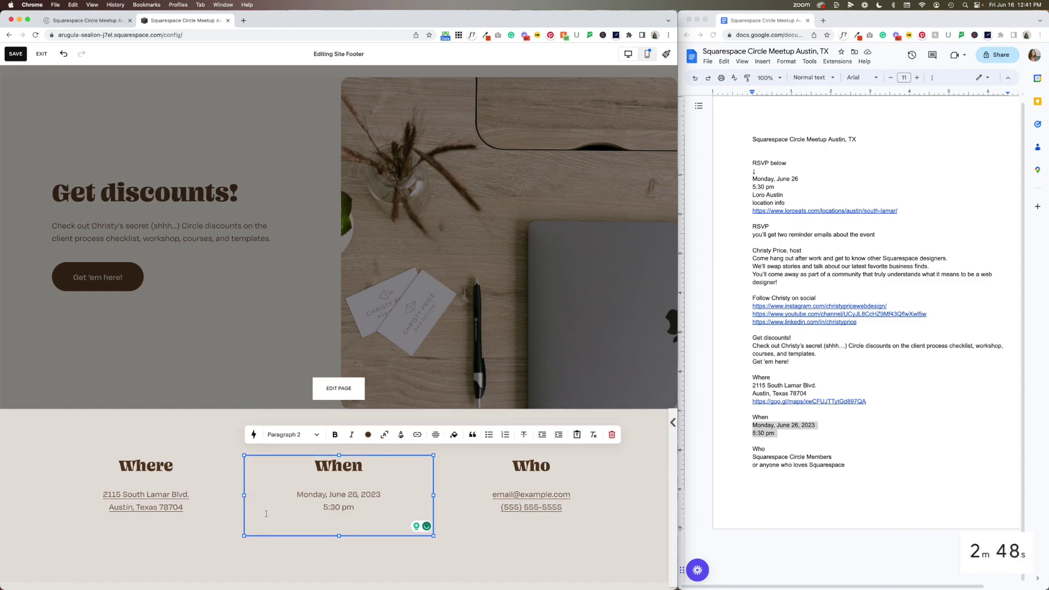
left_click(474, 554)
Replace the Who text with 'Squarespace Circle Members, or anyone who loves Squarespace' and exit footer editing
left_click_drag(753, 457, 857, 466)
key("super+c")
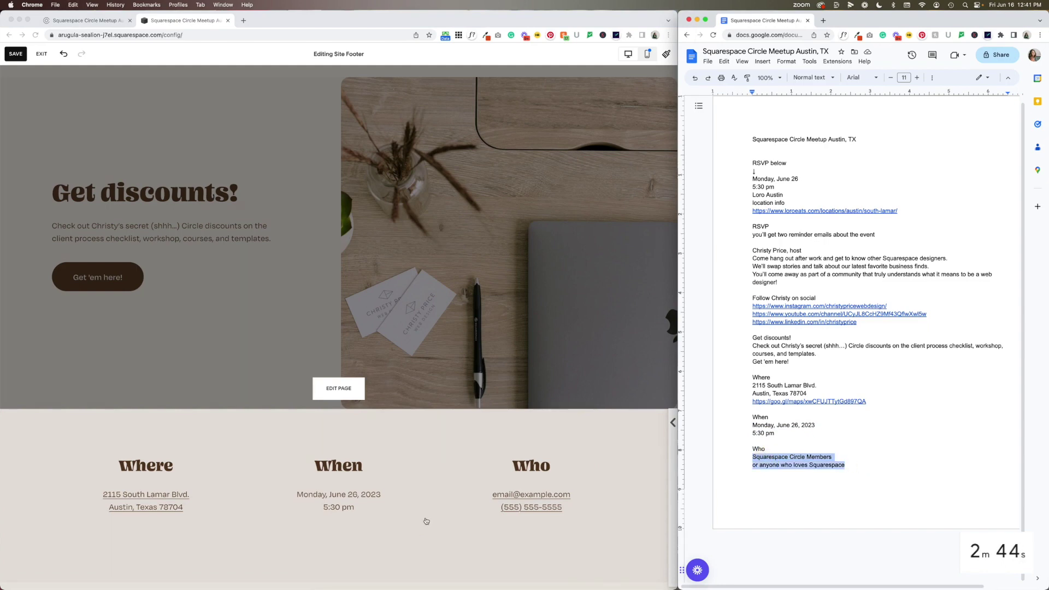
left_click(474, 494)
left_click(475, 493)
left_click(487, 493)
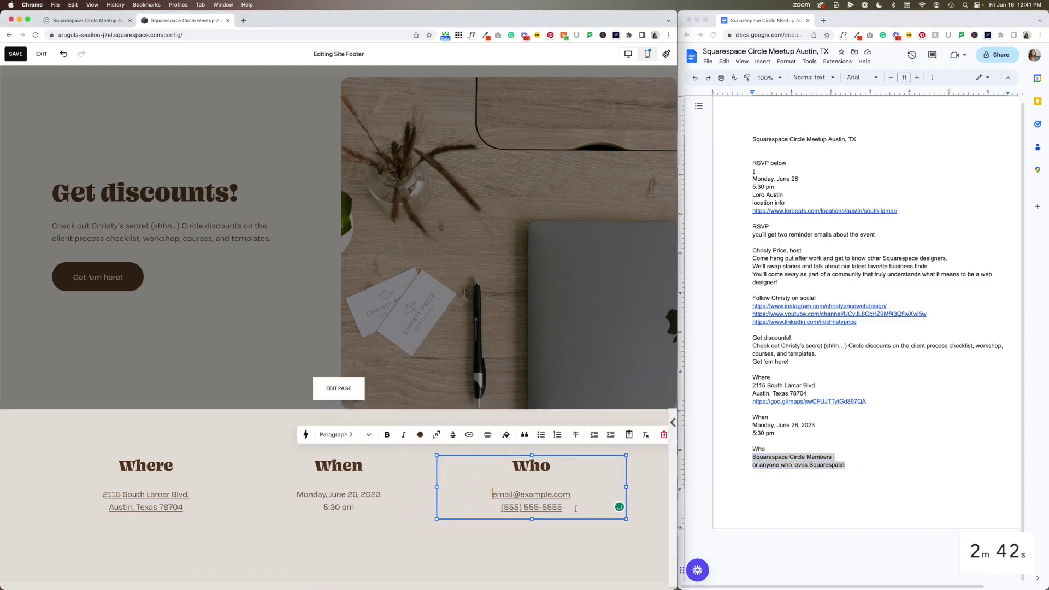
key("super+a")
key("super+v")
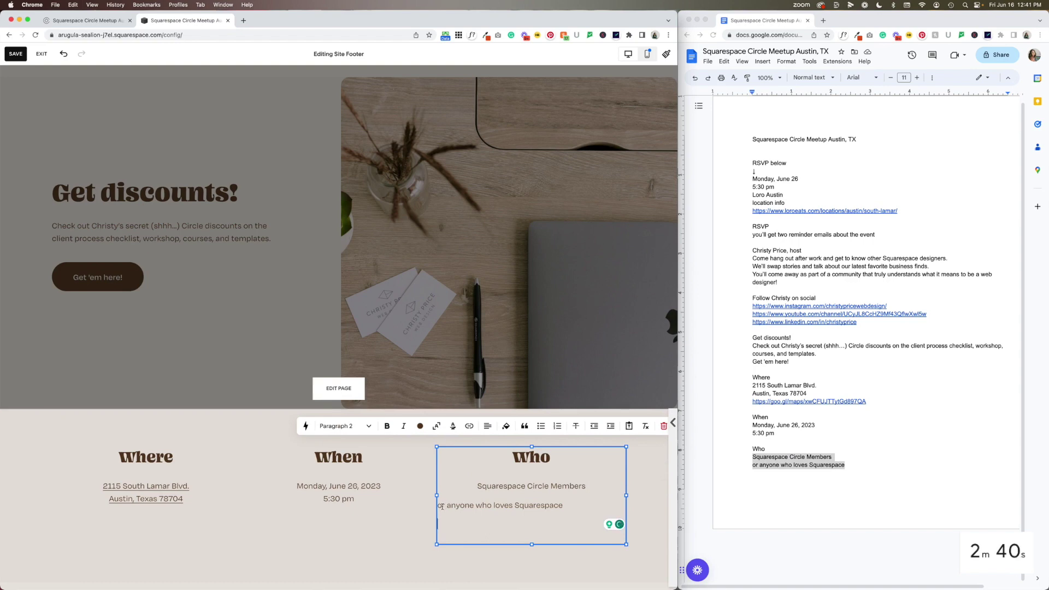
key("BackSpace")
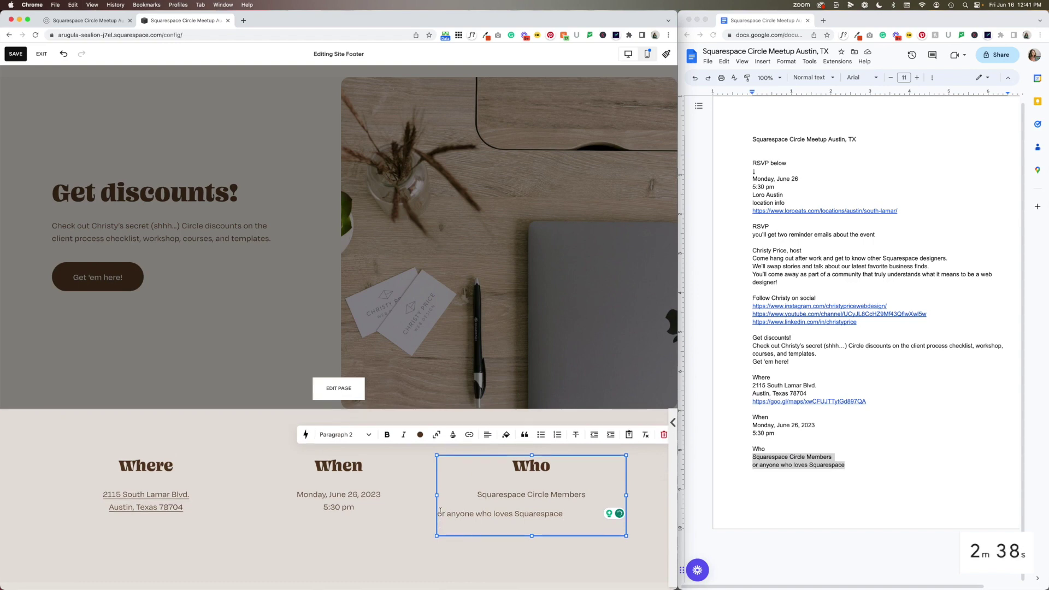
left_click(442, 514)
key("BackSpace")
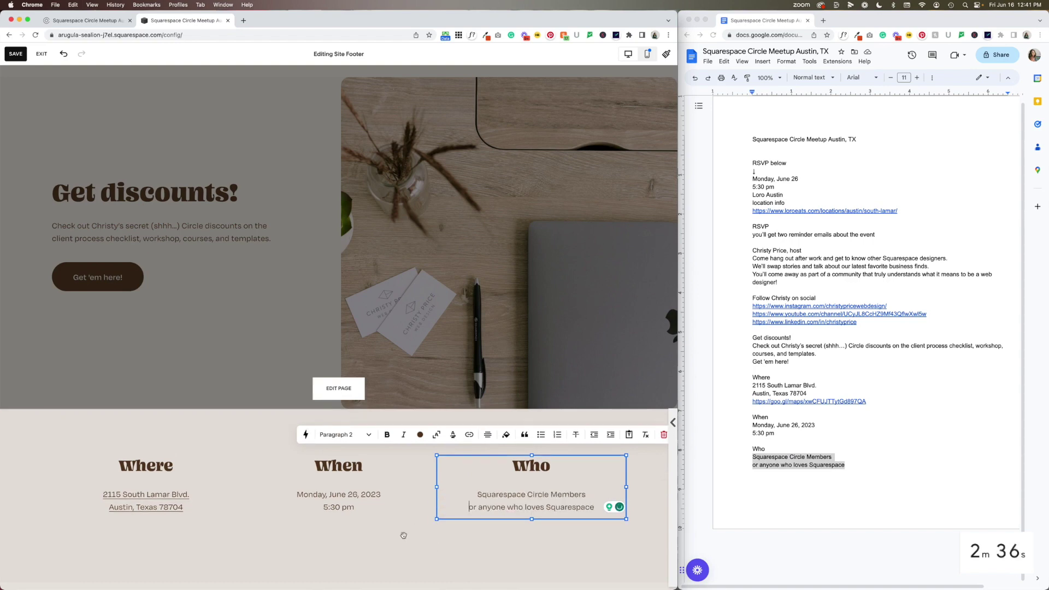
left_click(363, 561)
key("Escape")
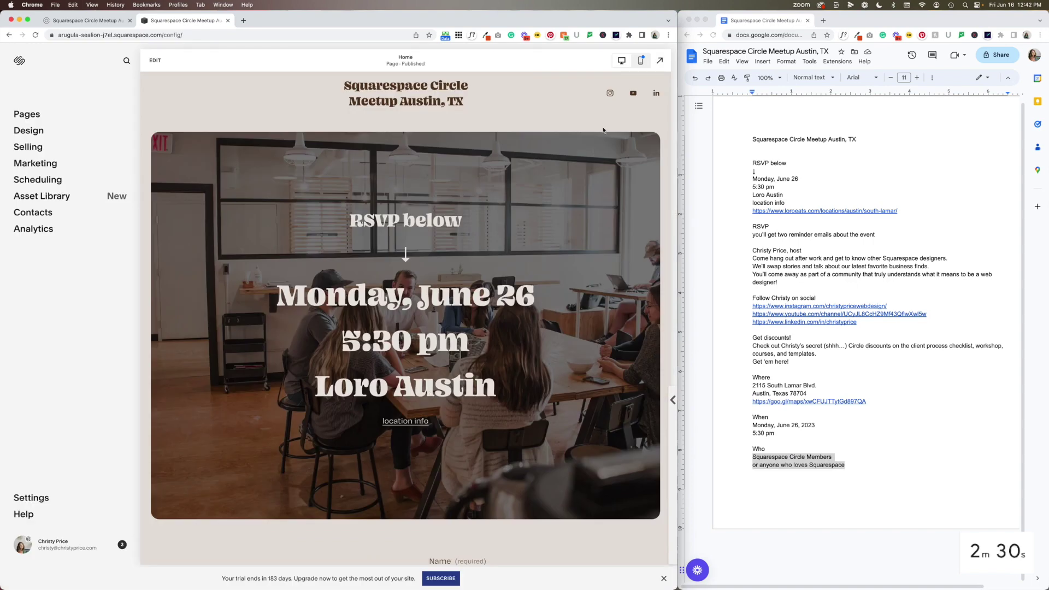
Preview the home page in mobile layout, toggling the hamburger menu to check it, then scroll down
left_click(640, 61)
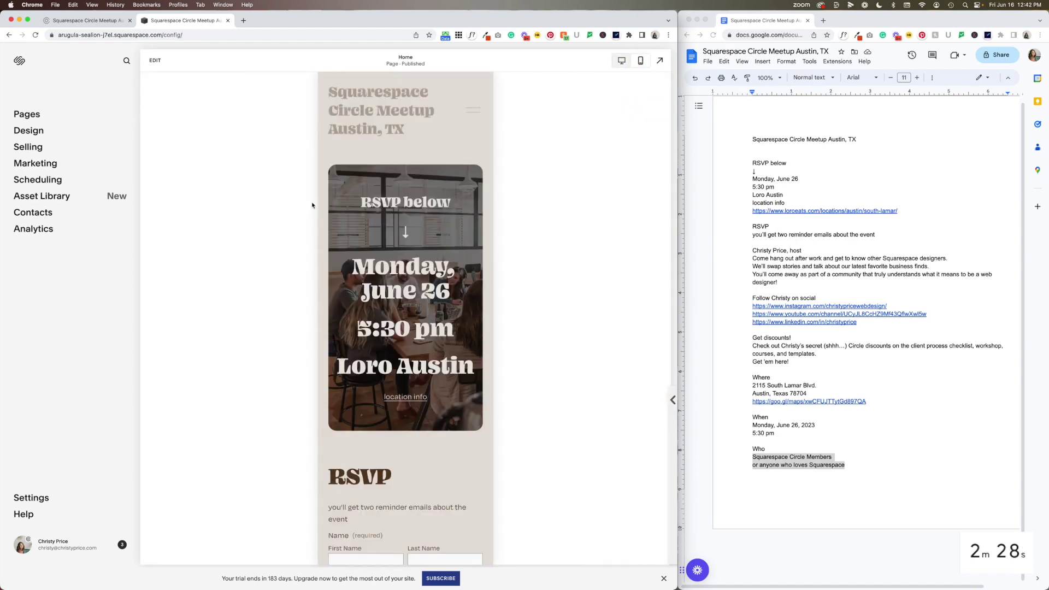
left_click(469, 112)
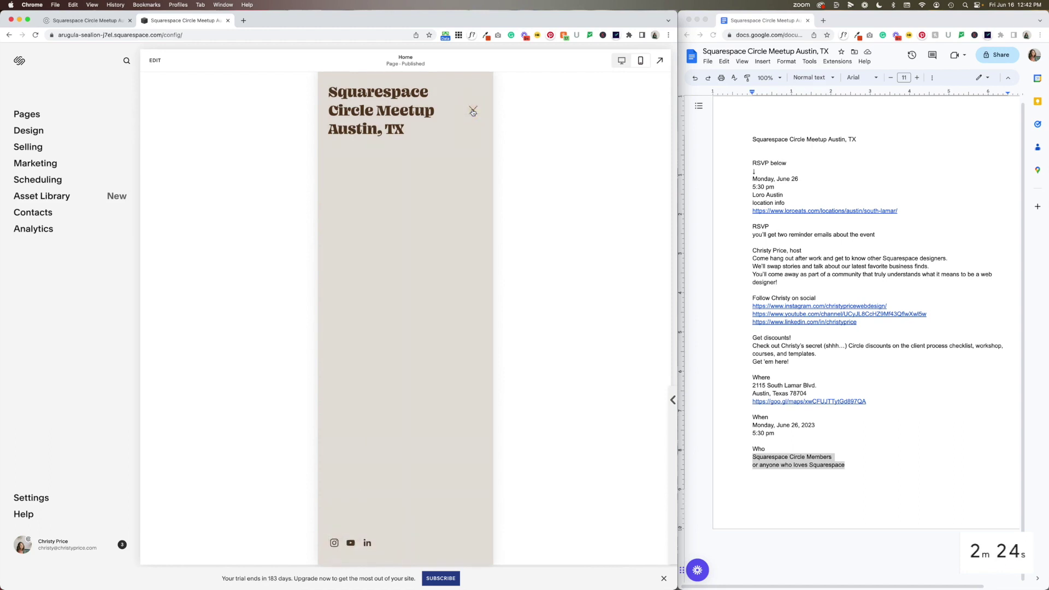
left_click(472, 110)
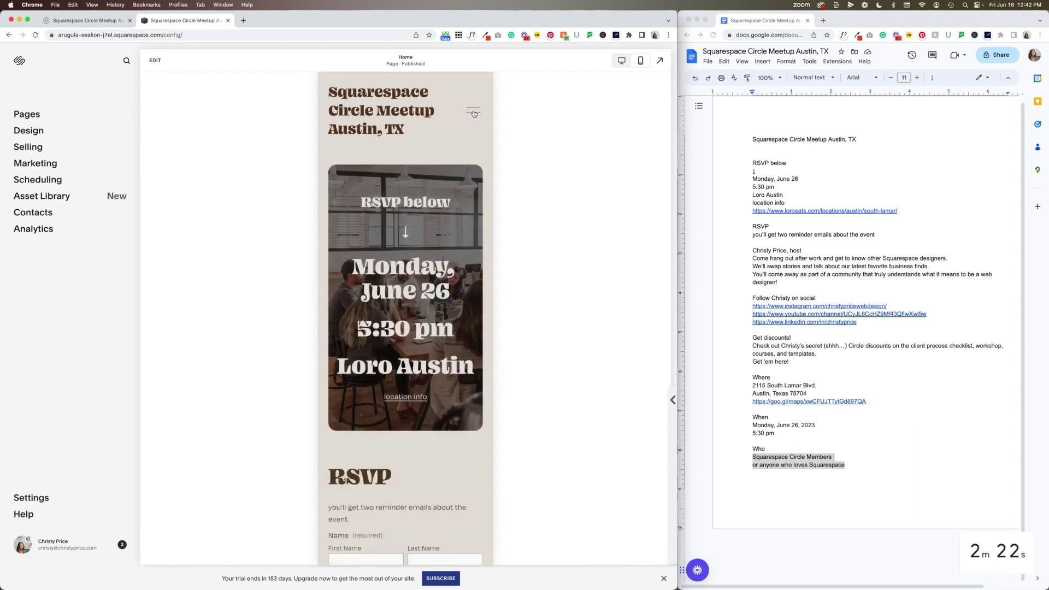
left_click(473, 112)
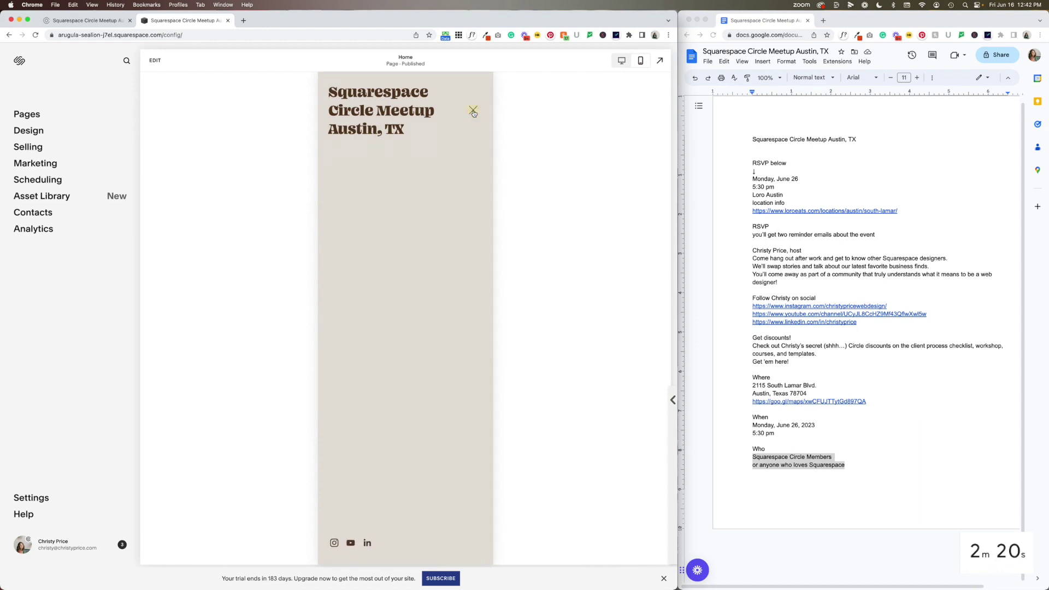
left_click(473, 112)
left_click(473, 112)
left_click(474, 112)
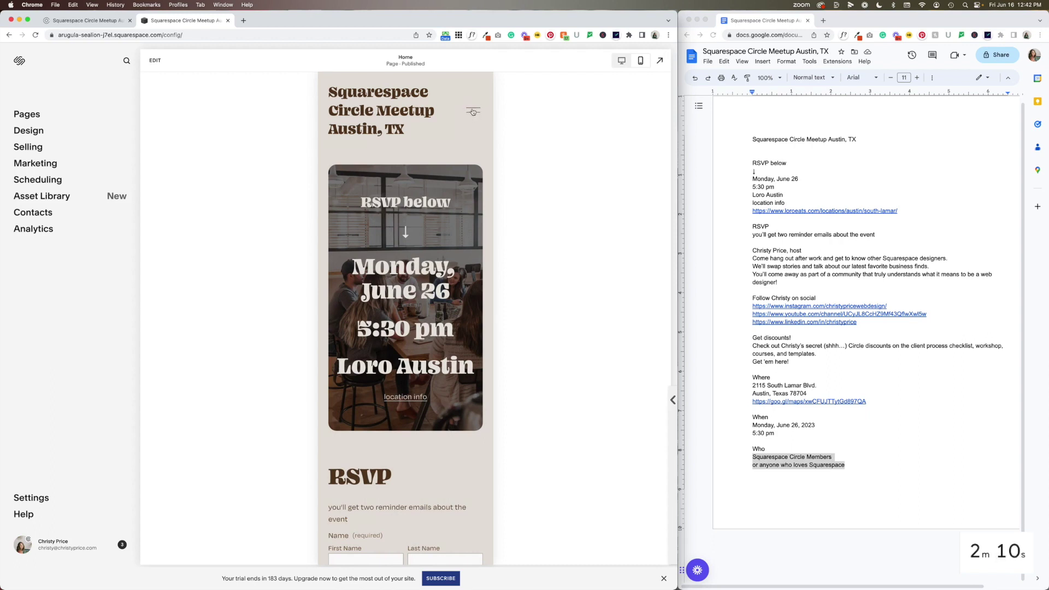
scroll(441, 239, "down", 5)
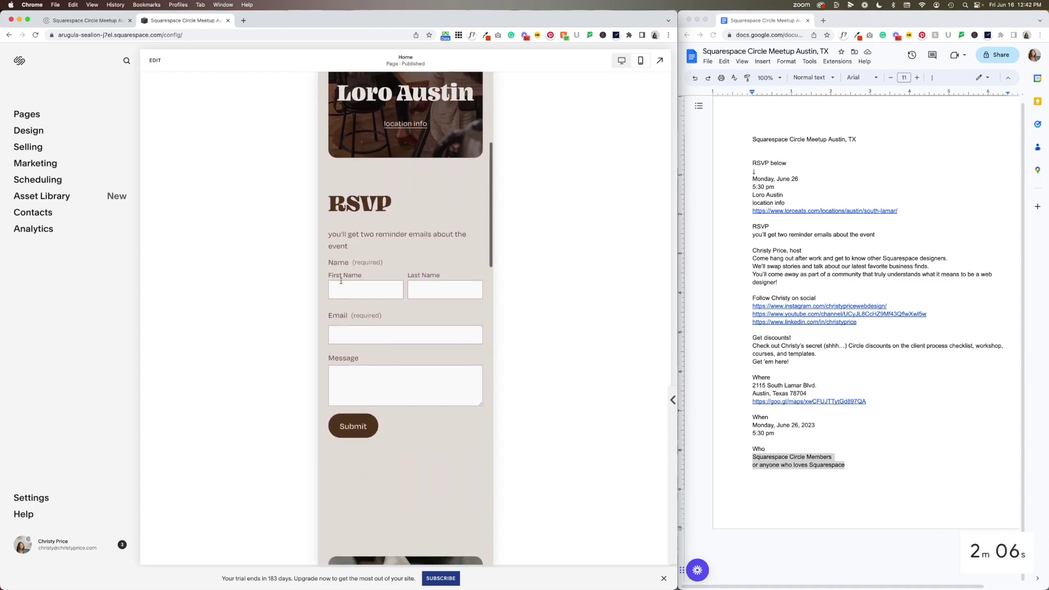
scroll(386, 246, "down", 8)
Enter edit mode and shorten the RSVP form section in the mobile layout
left_click(153, 62)
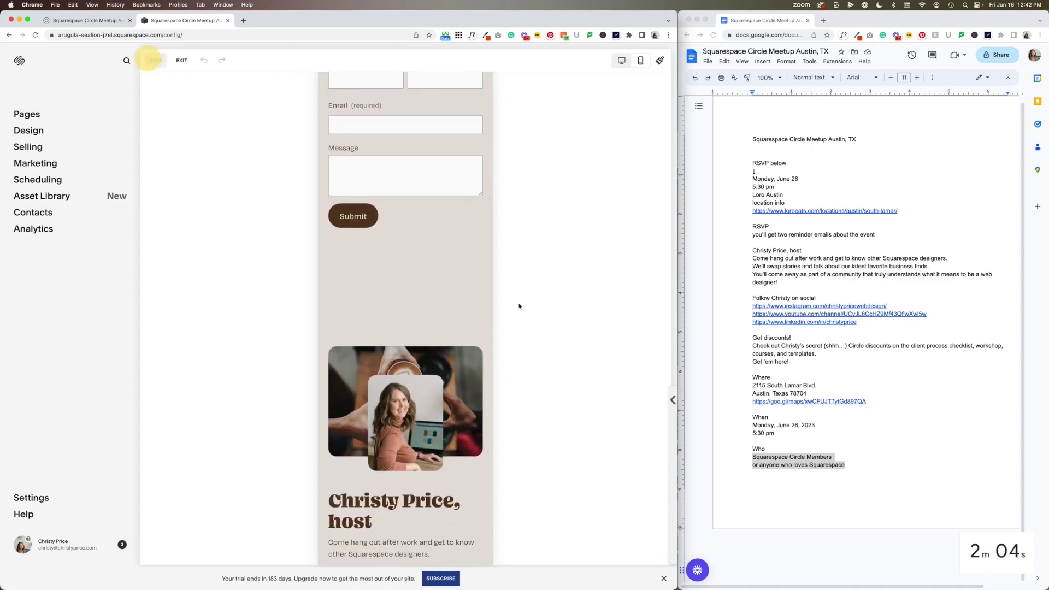
scroll(376, 217, "up", 2)
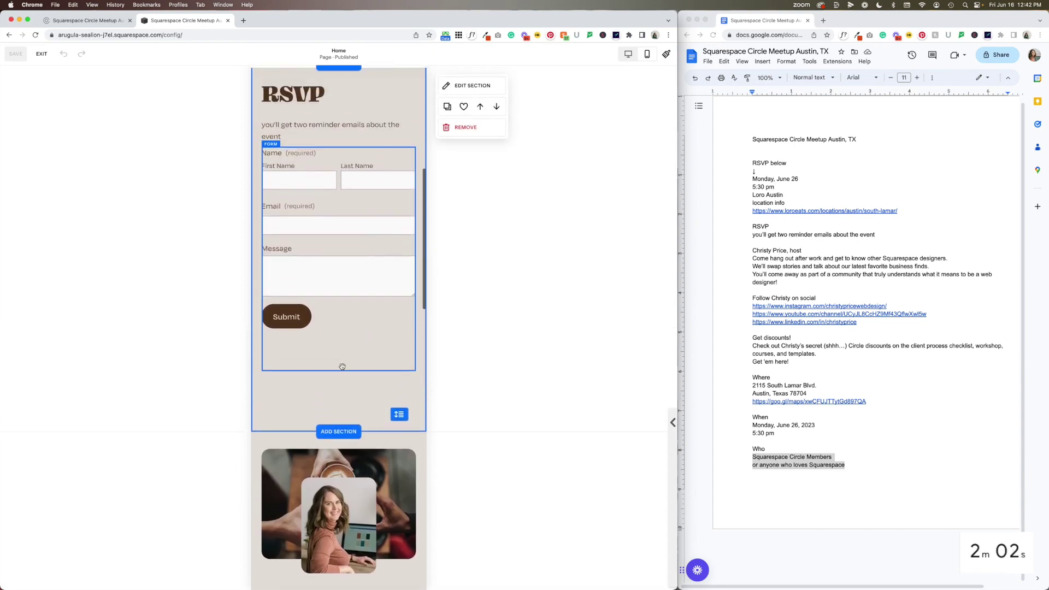
left_click_drag(339, 370, 338, 345)
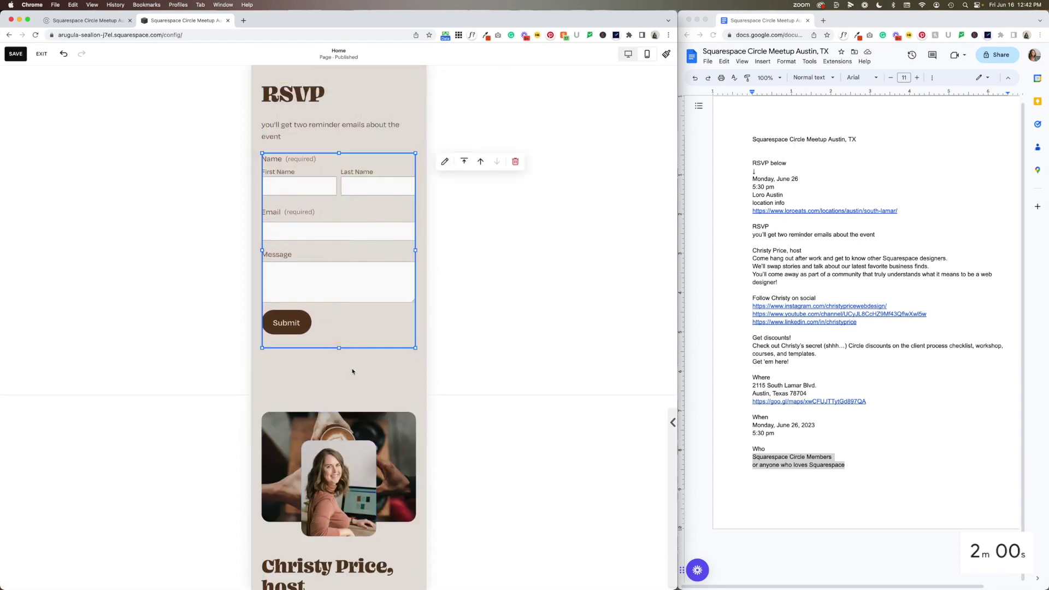
left_click_drag(396, 378, 397, 345)
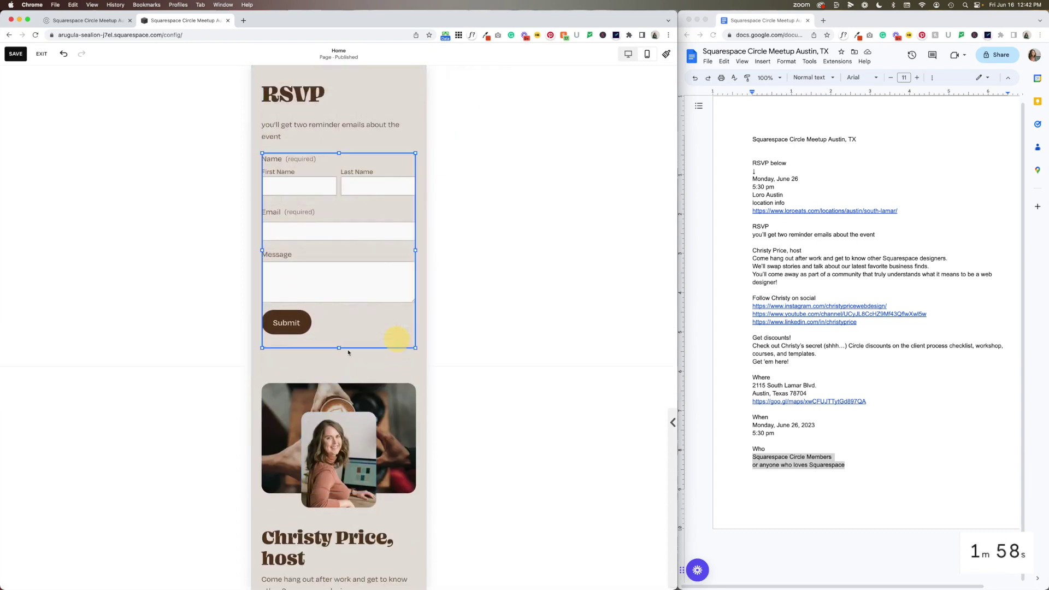
Make the Get discounts! section taller, moving its text down and stretching the desk photo
scroll(343, 344, "down", 5)
scroll(343, 345, "down", 5)
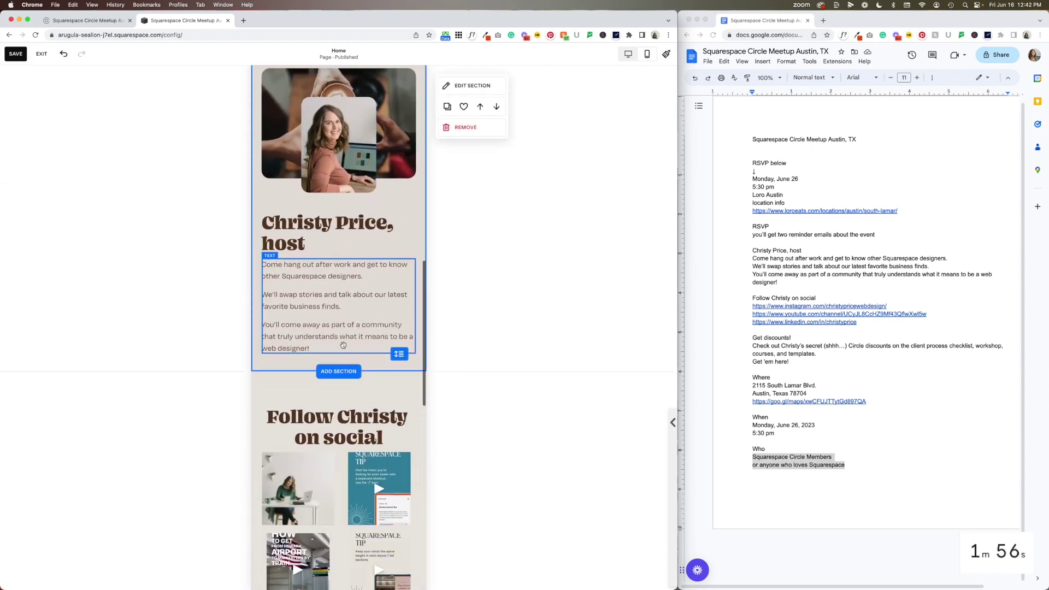
scroll(344, 382, "down", 2)
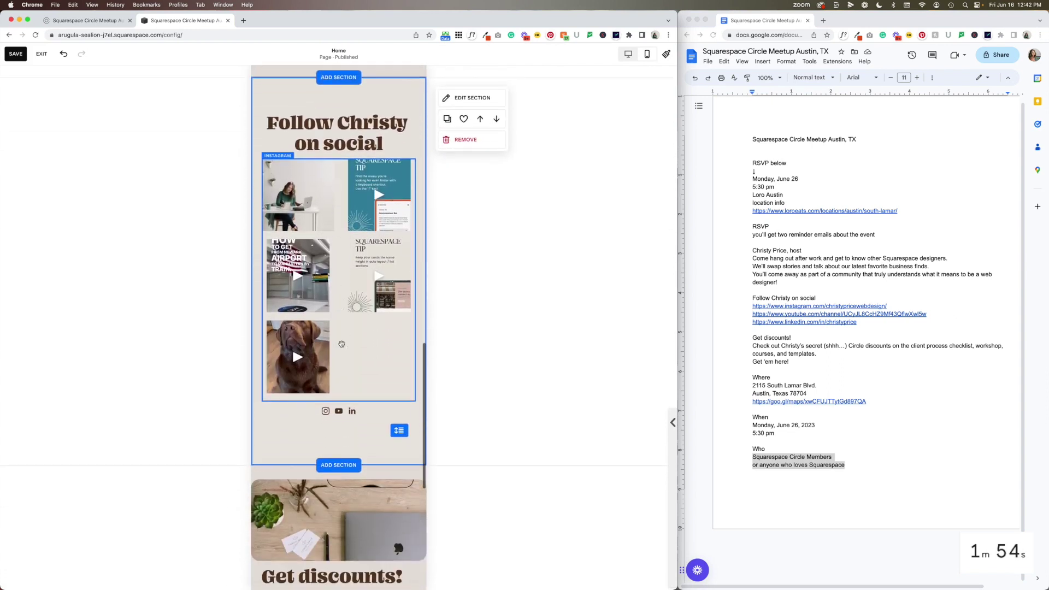
scroll(343, 442, "down", 3)
scroll(344, 442, "down", 2)
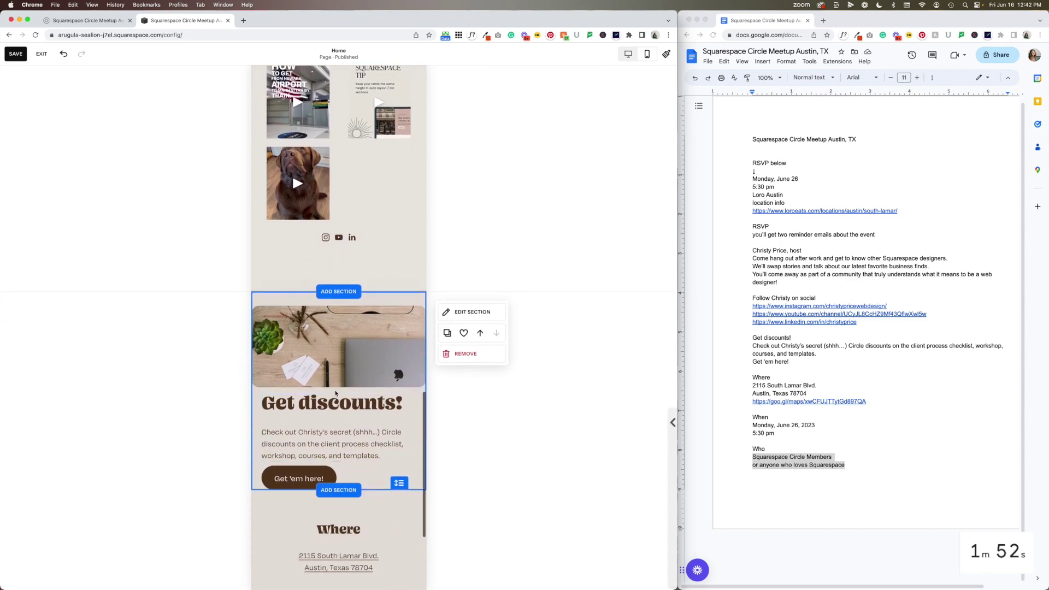
scroll(335, 331, "down", 1)
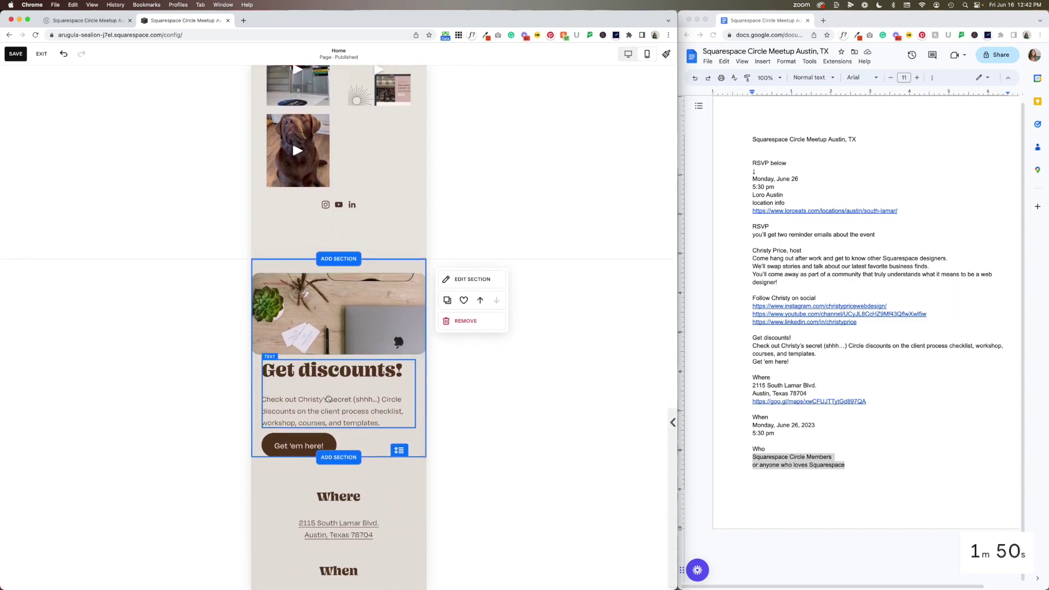
left_click_drag(400, 450, 406, 506)
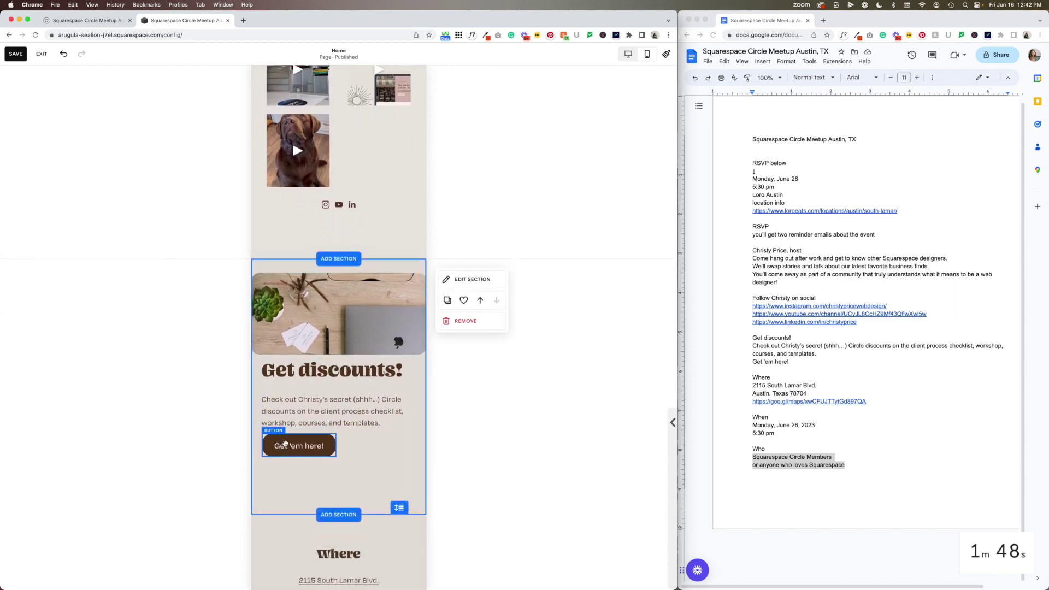
left_click(299, 408)
left_click_drag(300, 409, 300, 466)
left_click(340, 354)
left_click_drag(341, 353, 343, 411)
left_click(514, 393)
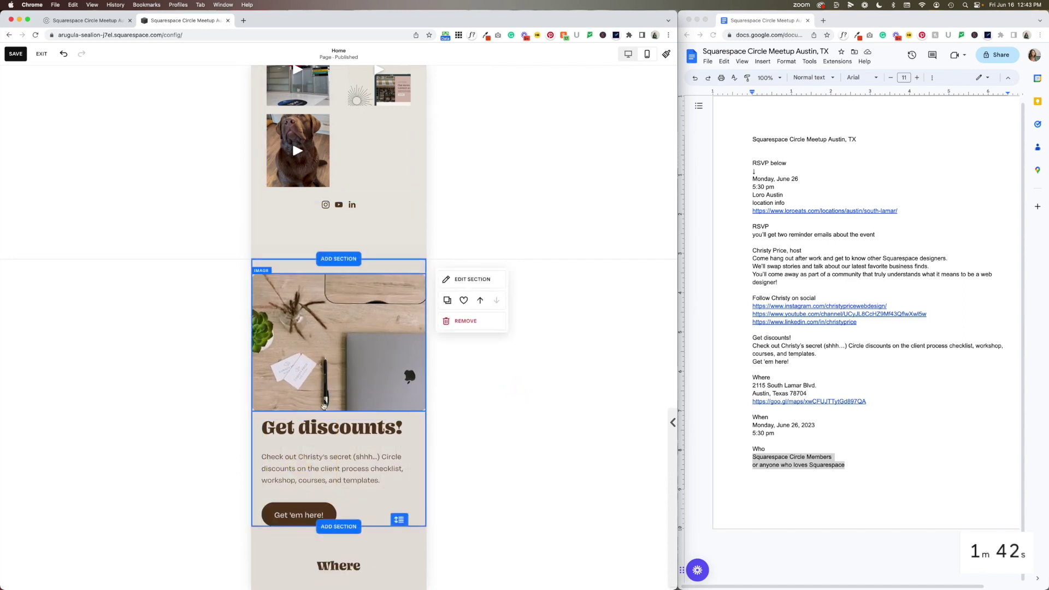
scroll(358, 454, "down", 3)
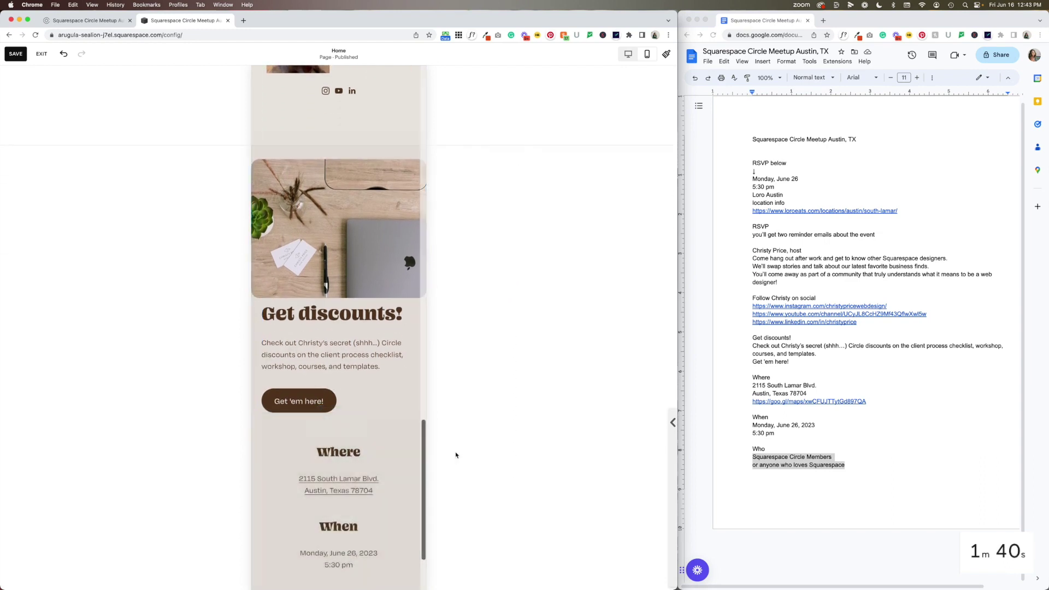
In the mobile footer editor, move the When block down a row and adjust the text blocks
scroll(373, 499, "down", 2)
scroll(374, 498, "down", 2)
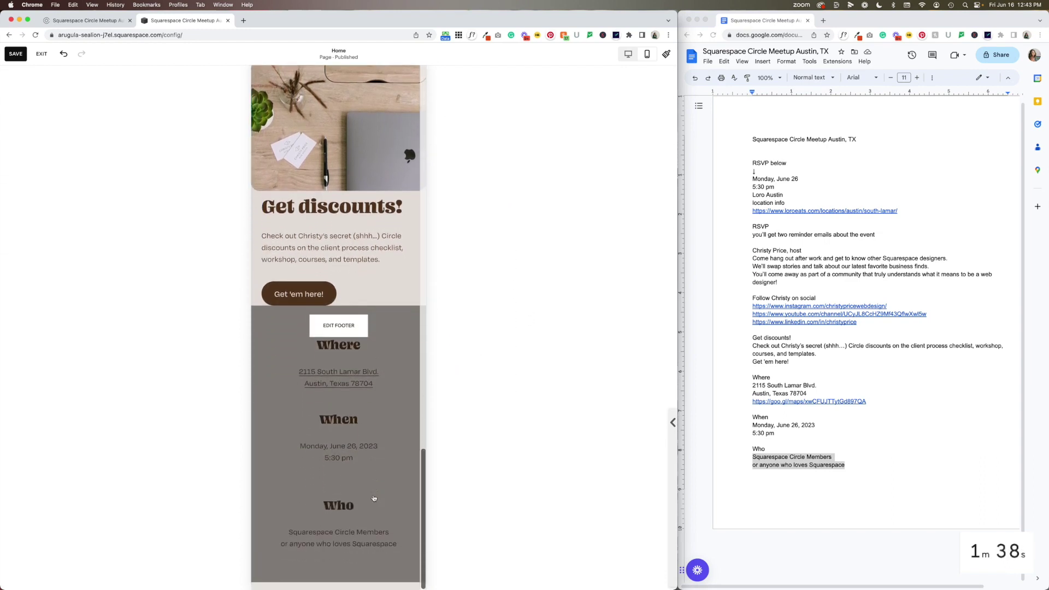
left_click(363, 433)
left_click(343, 481)
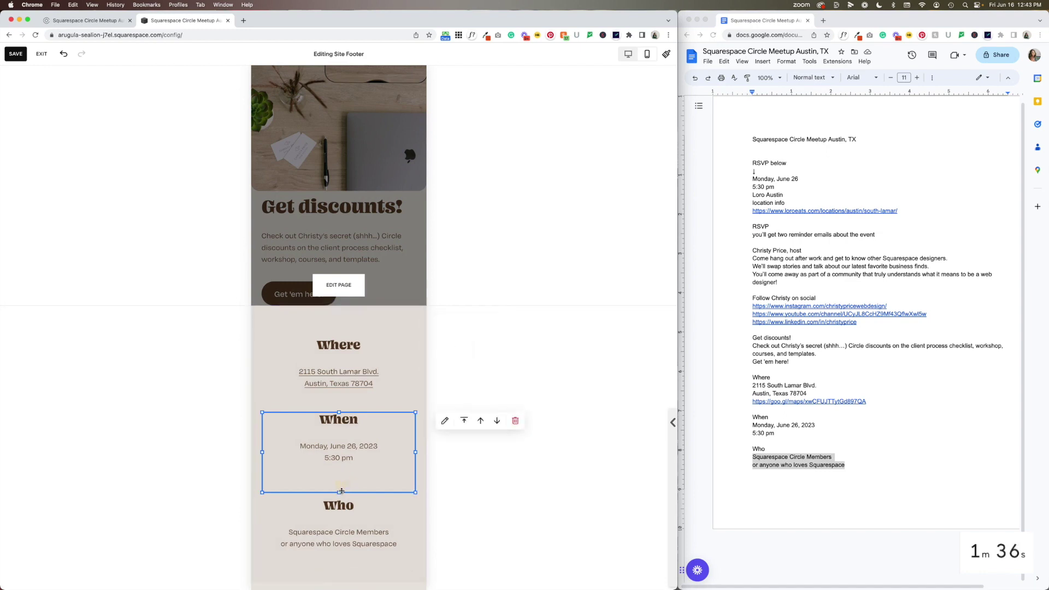
left_click_drag(342, 482, 342, 487)
left_click(339, 399)
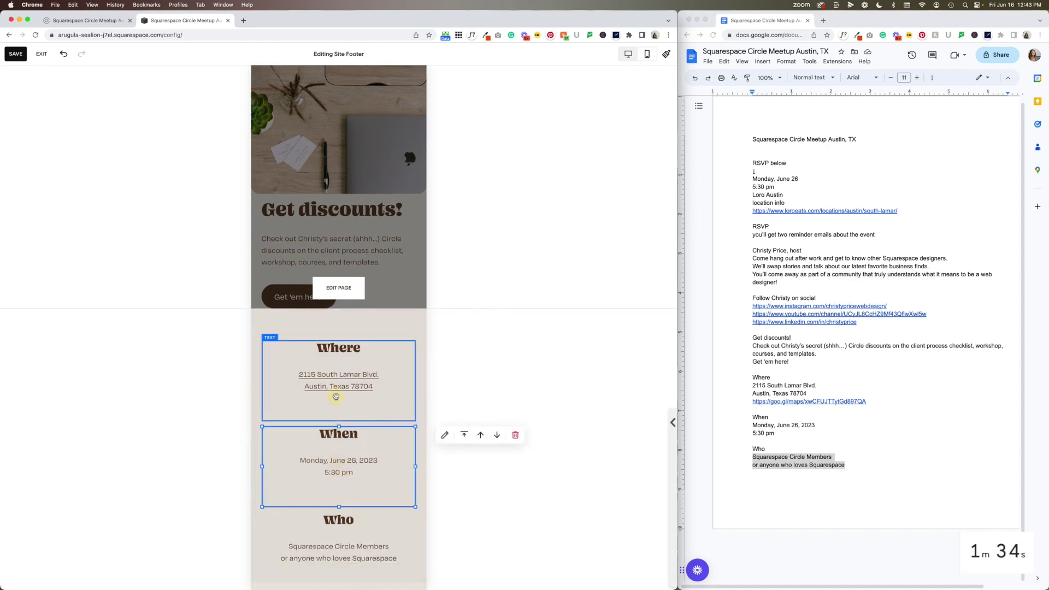
left_click(340, 402)
left_click(407, 403)
left_click(330, 440)
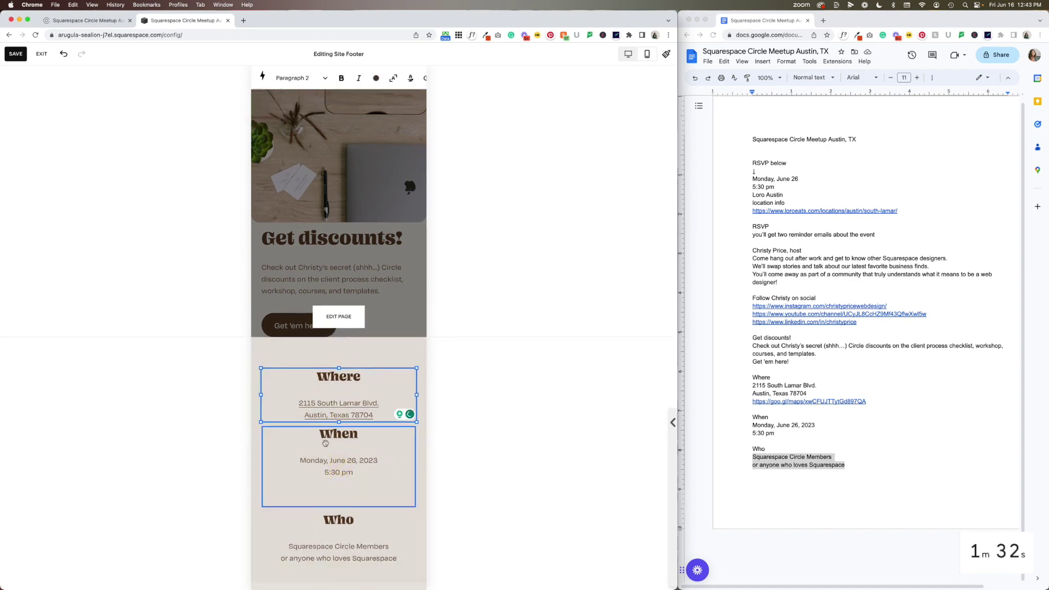
left_click(331, 488)
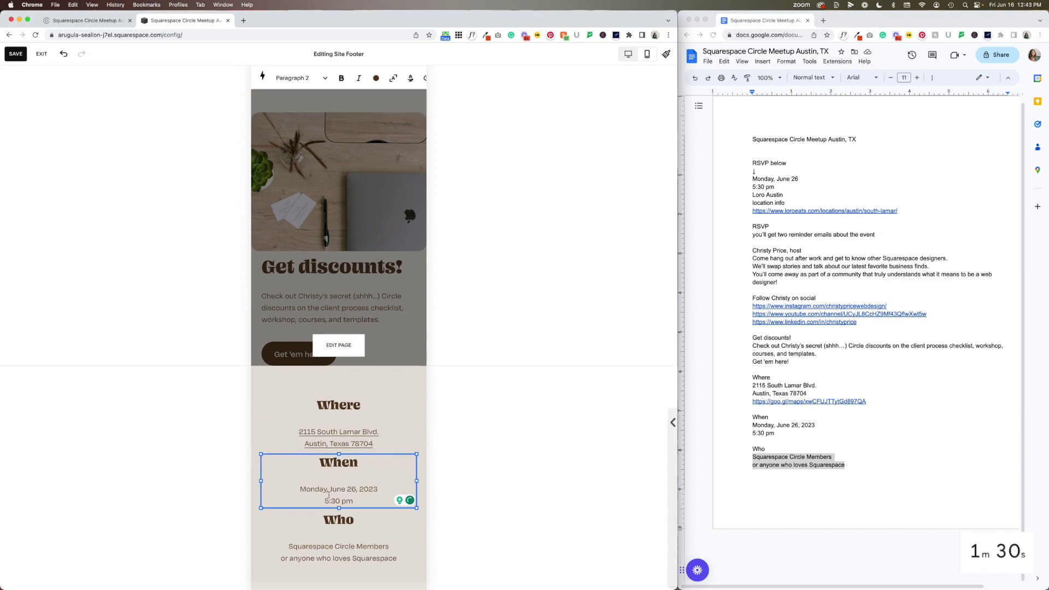
left_click(332, 562)
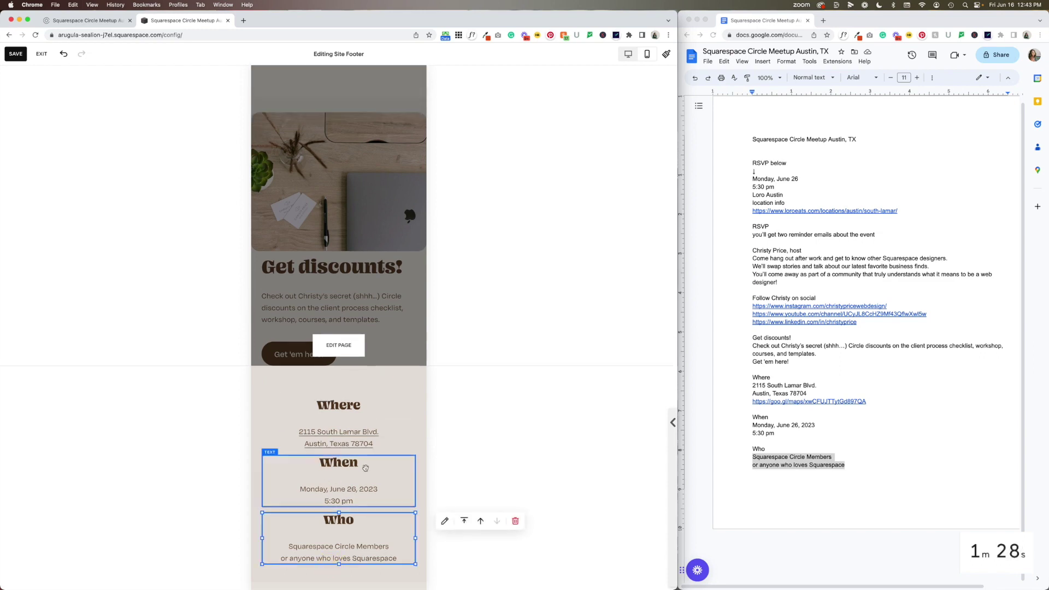
Shift the When and Who blocks a row lower for even spacing and save the footer
left_click(358, 474)
left_click_drag(341, 484, 343, 499)
left_click(350, 546)
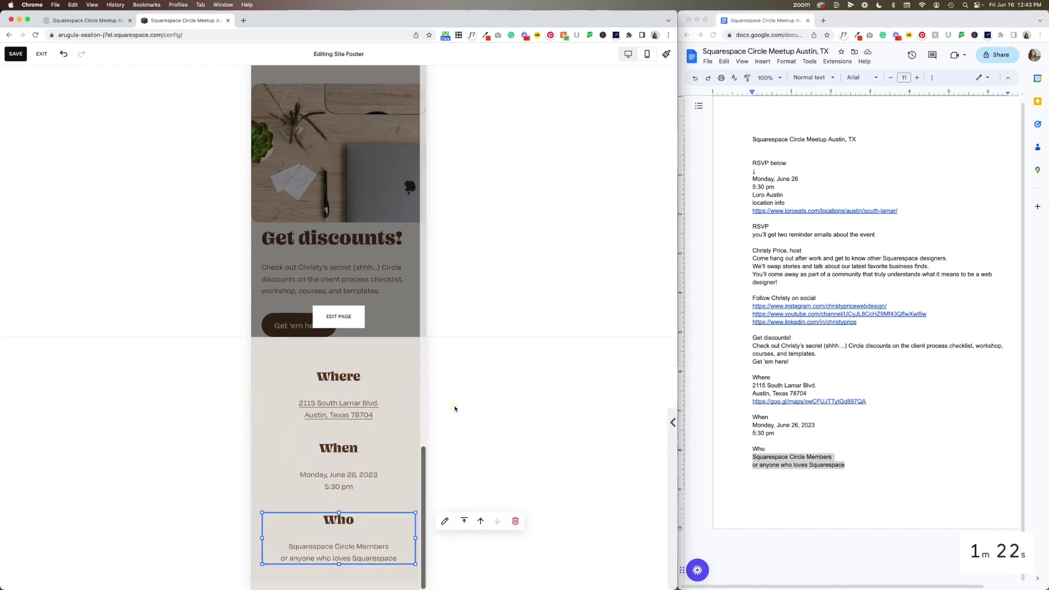
left_click(457, 410)
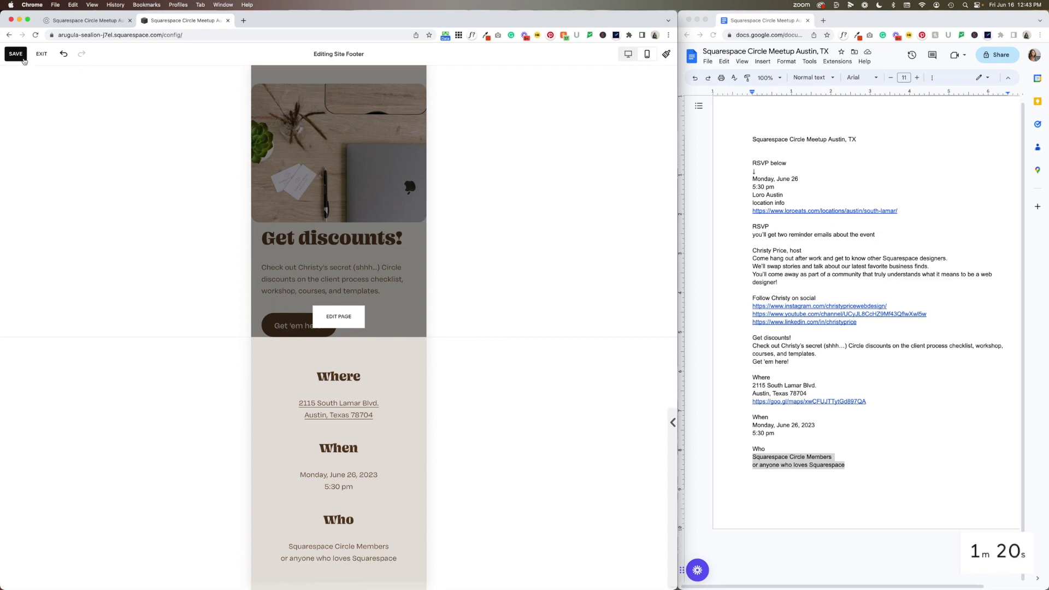
left_click(17, 54)
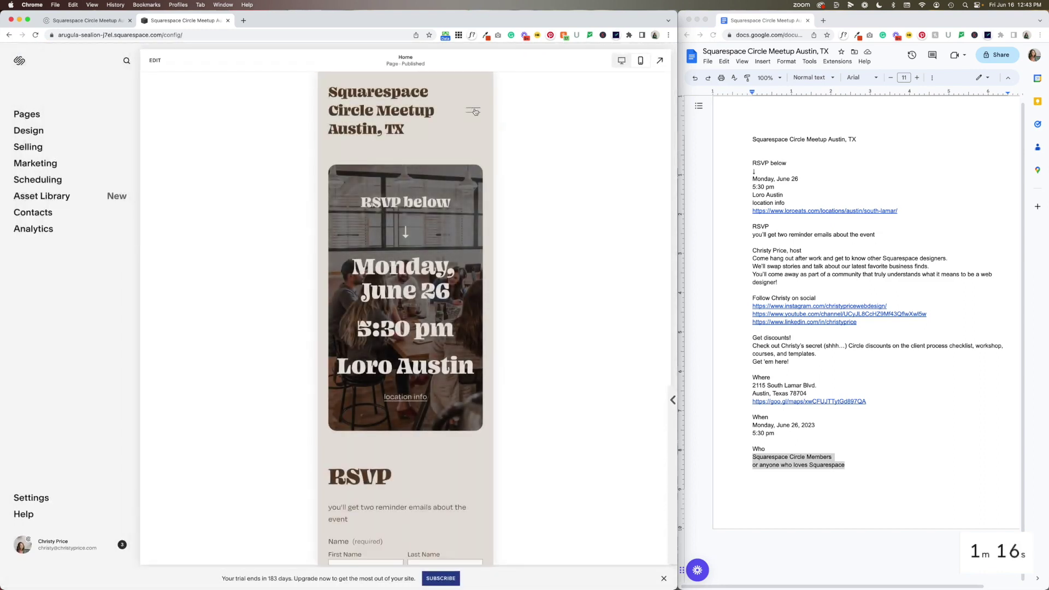
In desktop view, switch off the header's Social Links element, save, and exit the editor
left_click(621, 60)
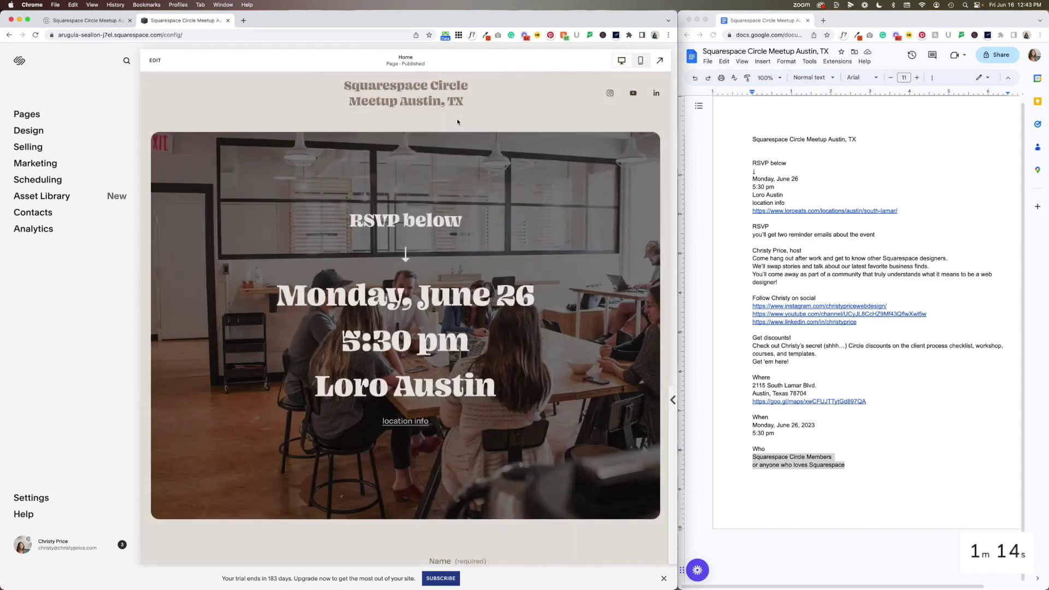
left_click(155, 61)
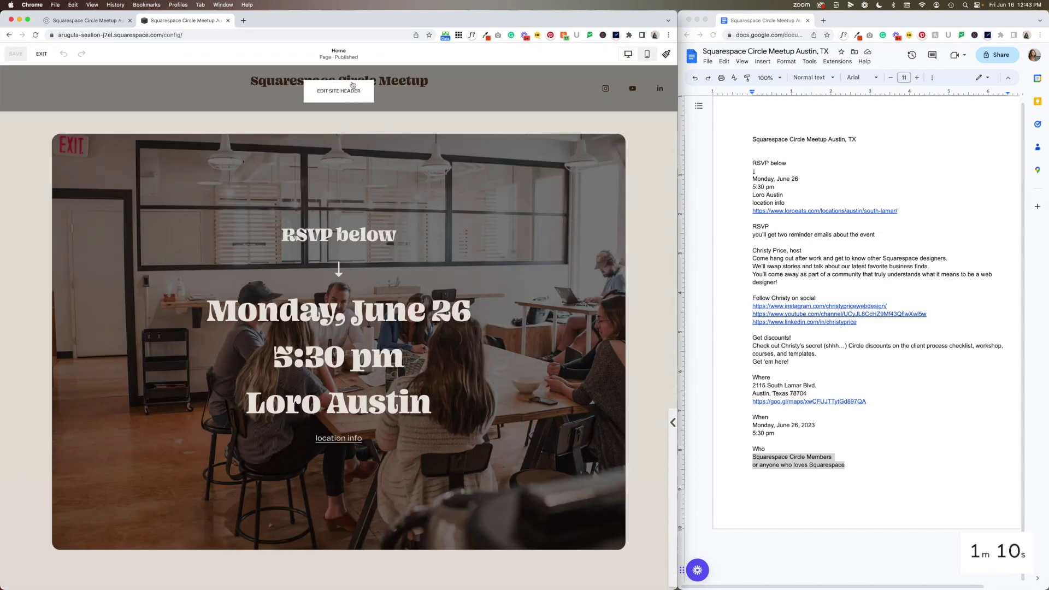
left_click(344, 91)
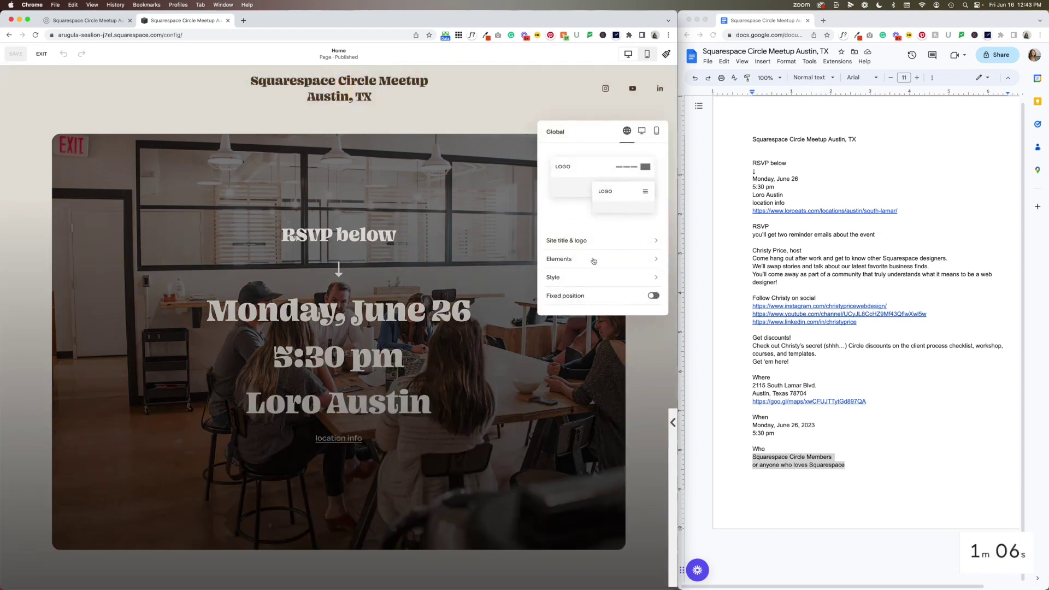
left_click(559, 258)
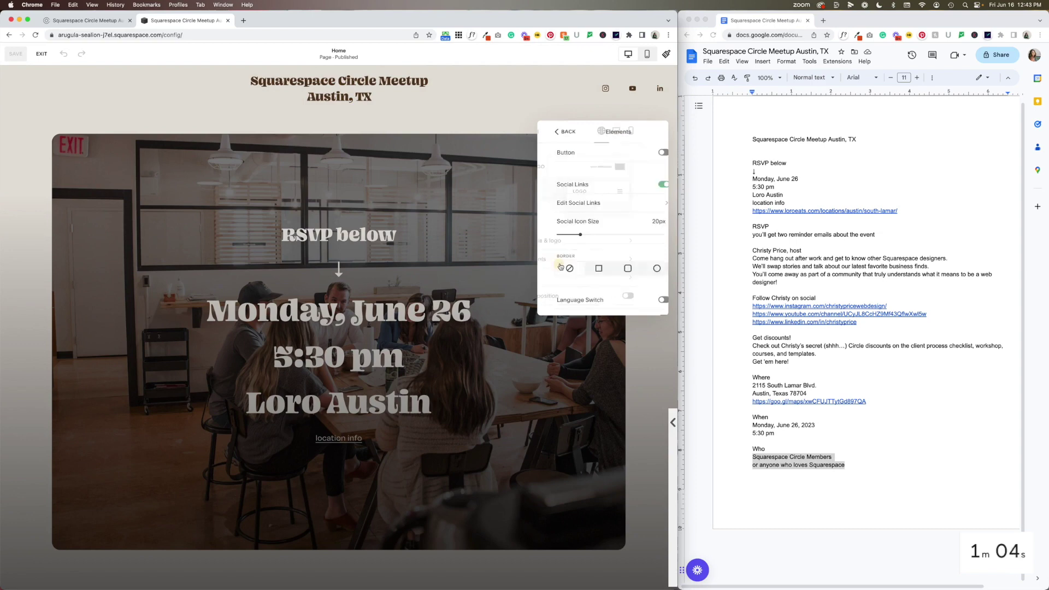
left_click(652, 184)
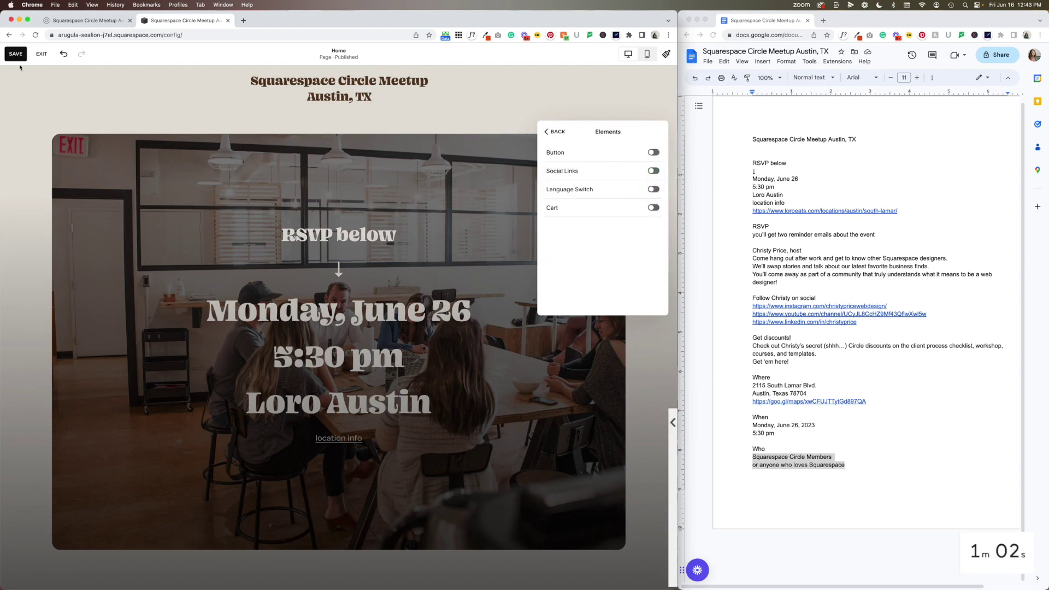
left_click(16, 54)
left_click(42, 53)
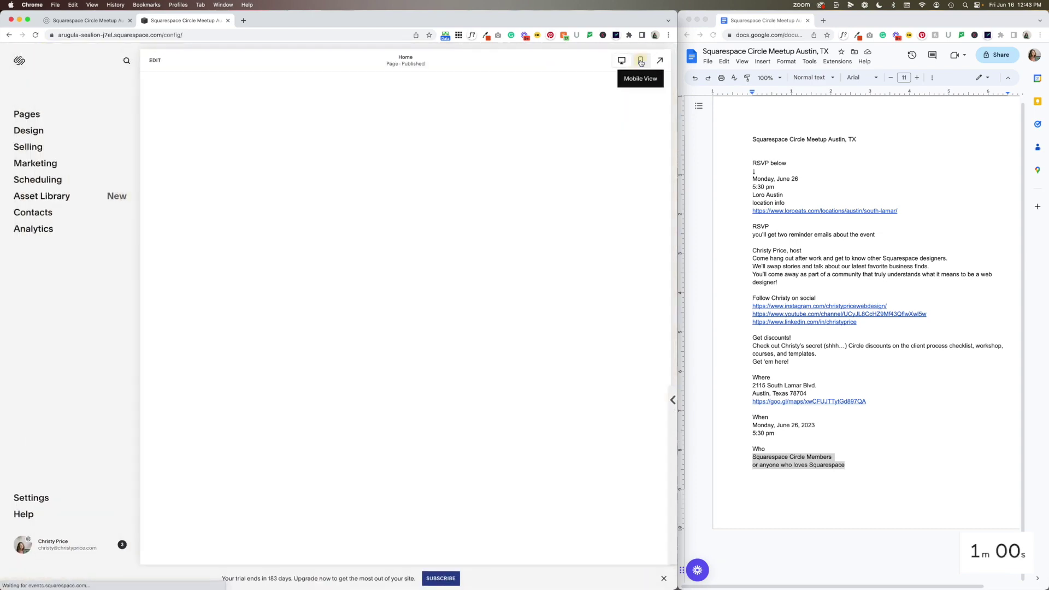
Toggle the preview between mobile and desktop, then scroll the mobile view to check the hero and RSVP form
left_click(641, 61)
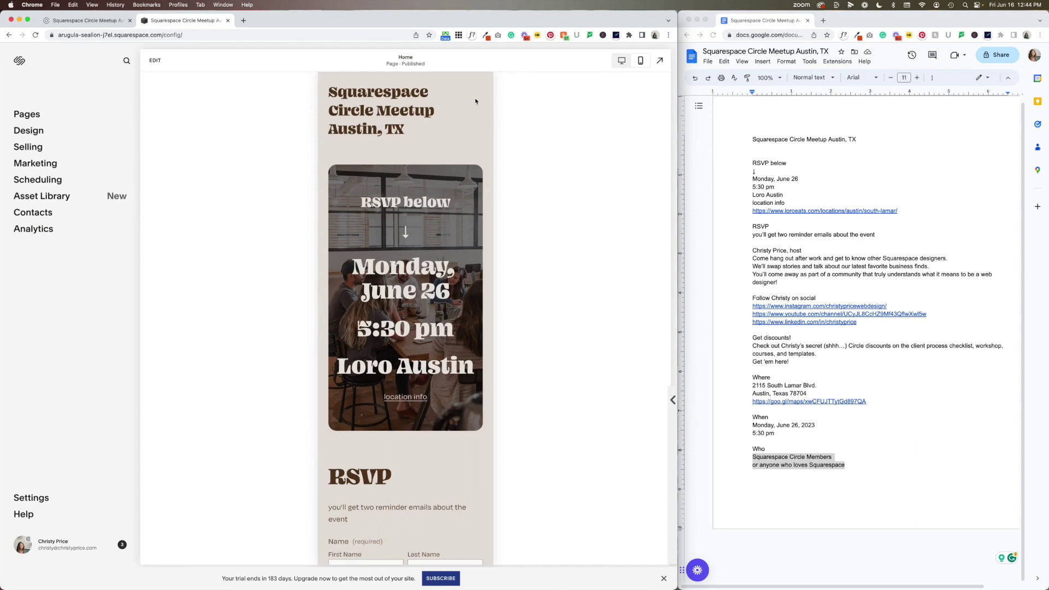
left_click(621, 60)
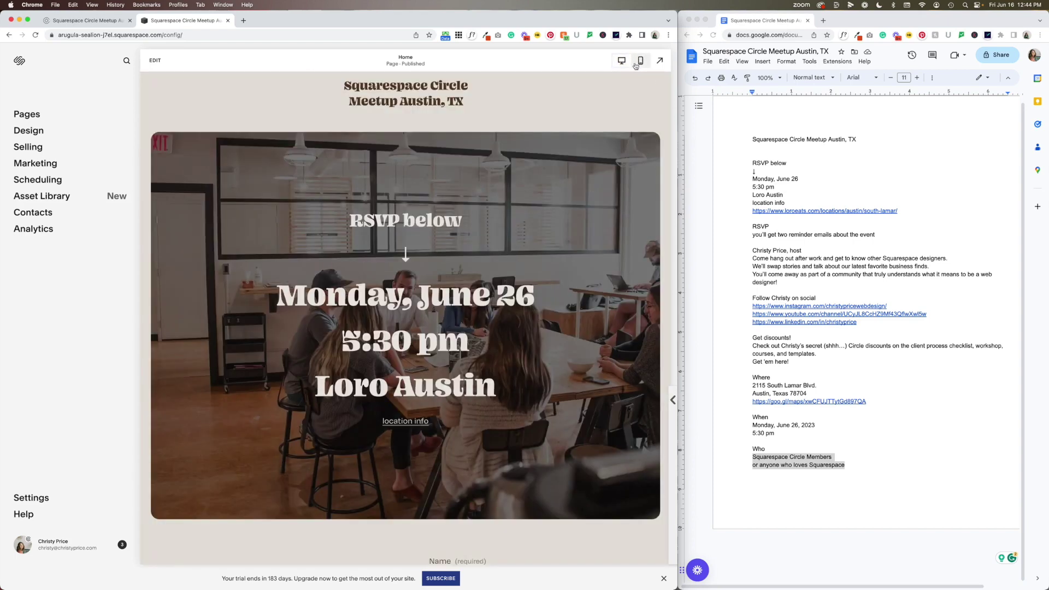
left_click(641, 60)
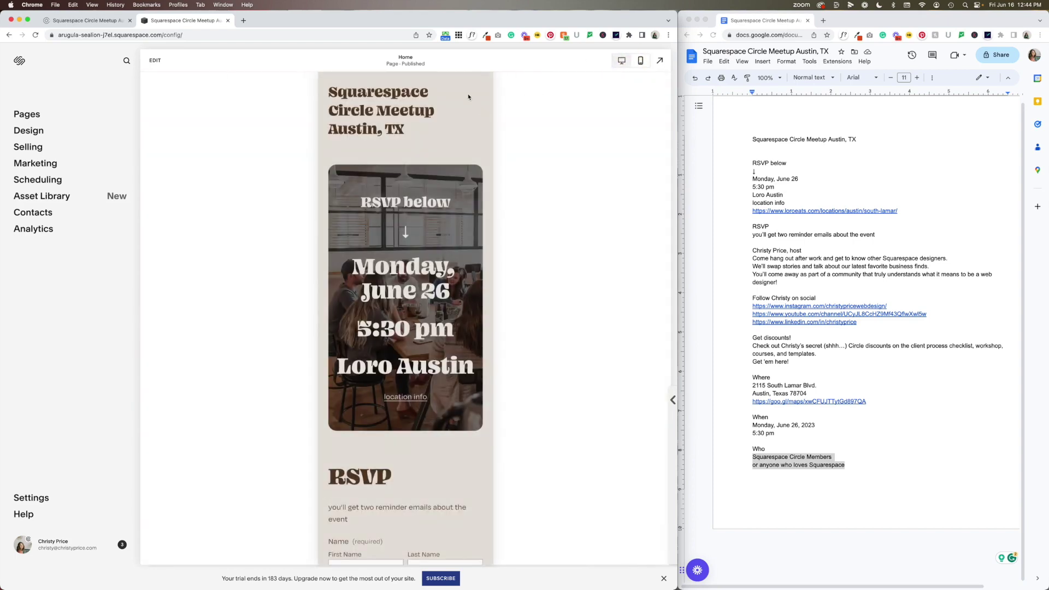
scroll(476, 119, "down", 5)
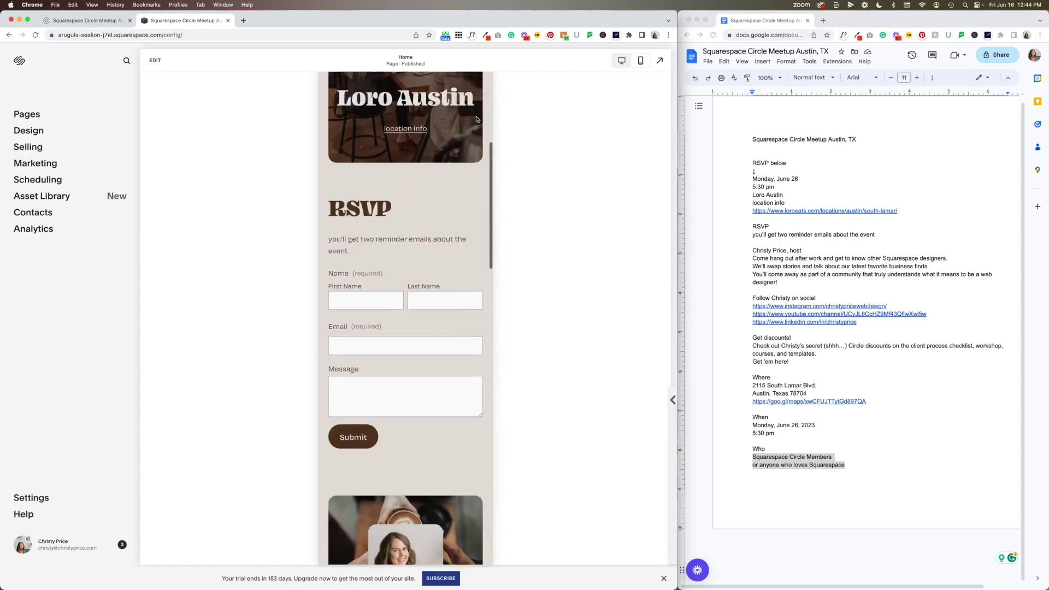
scroll(477, 119, "up", 5)
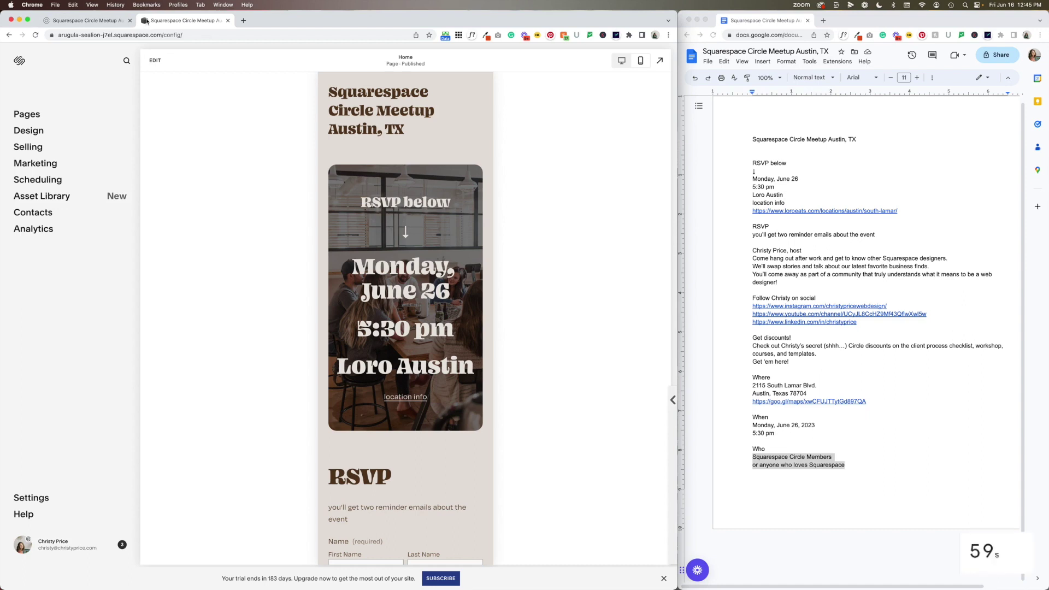
left_click(29, 130)
Upload the Squarespace Circle Member logo PNG as the browser icon and save it
left_click(48, 213)
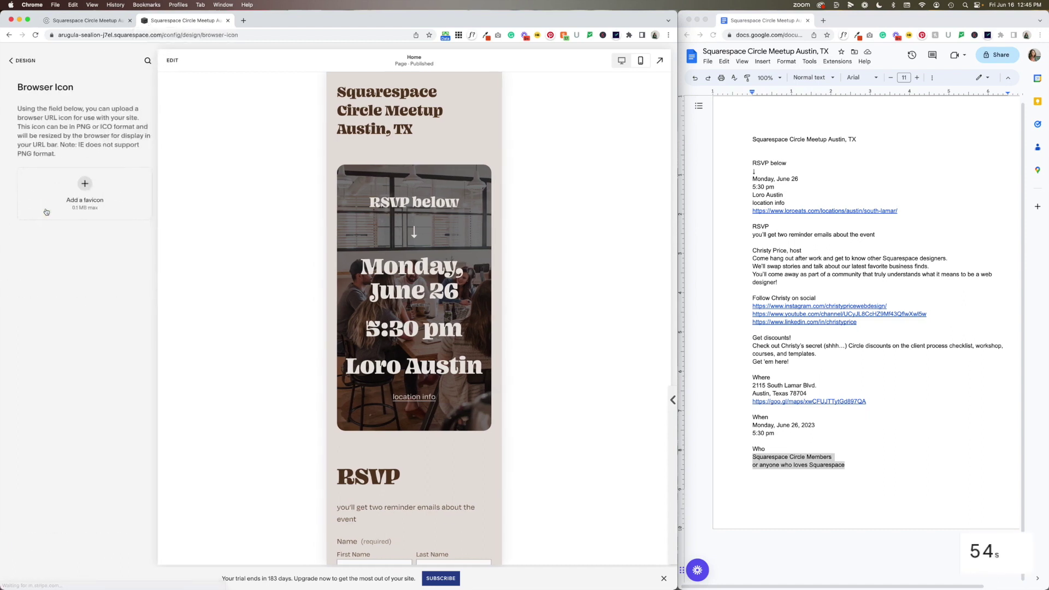
left_click(81, 187)
left_click(77, 208)
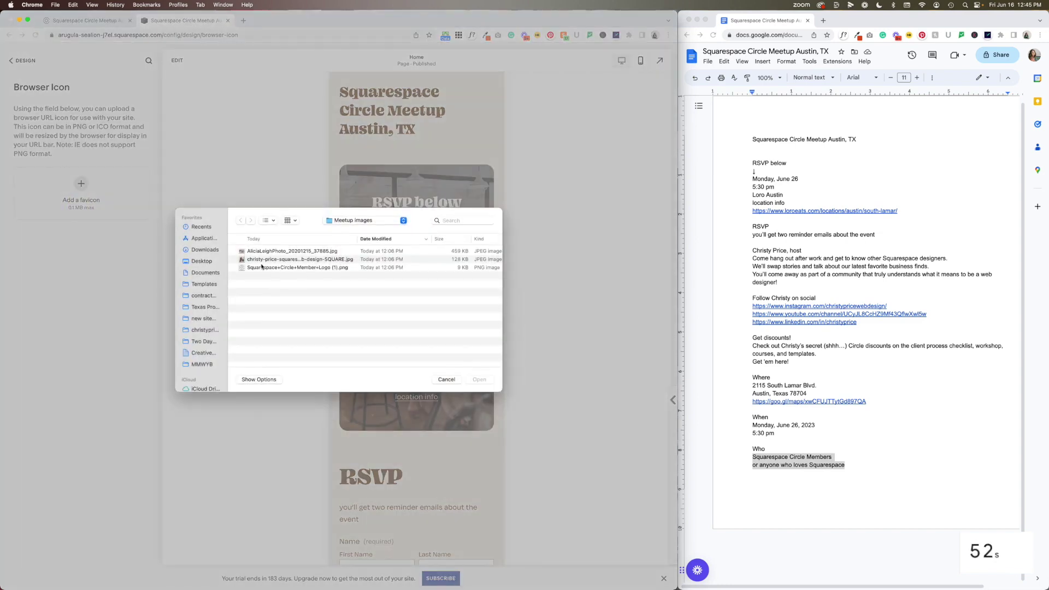
double_click(262, 266)
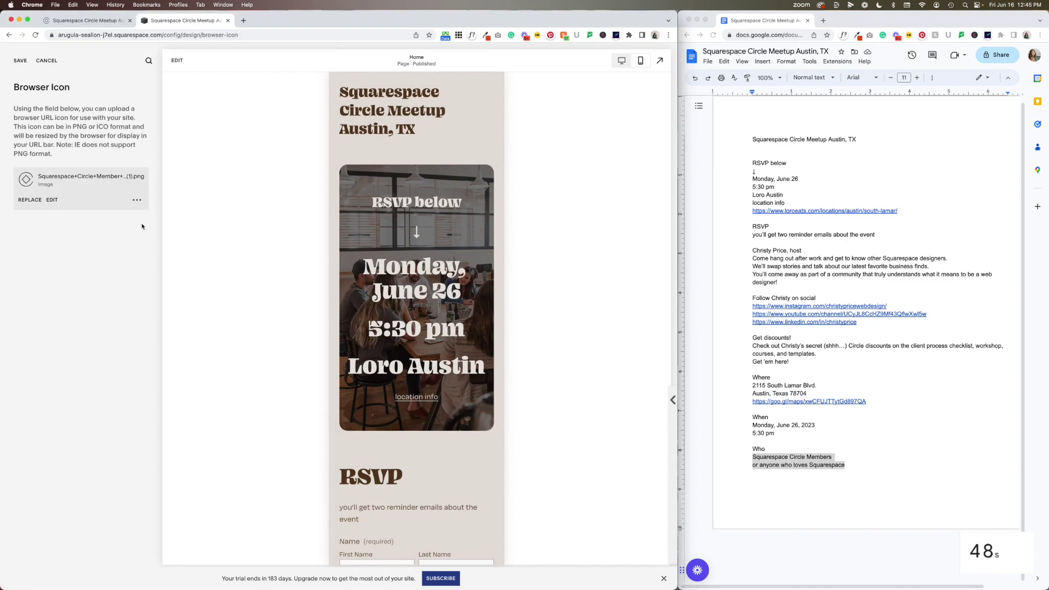
left_click(19, 61)
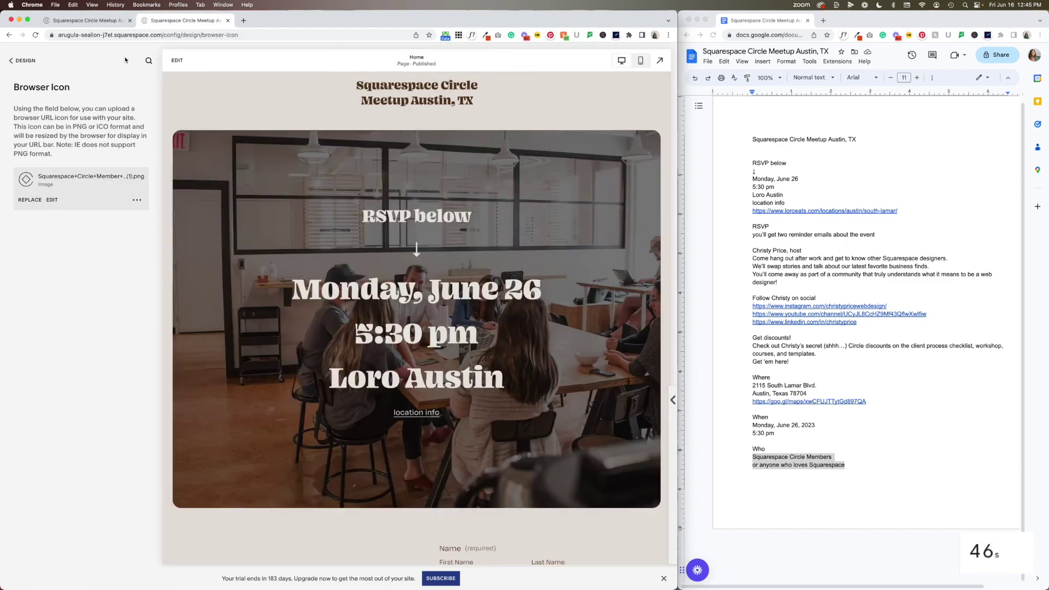
left_click(25, 61)
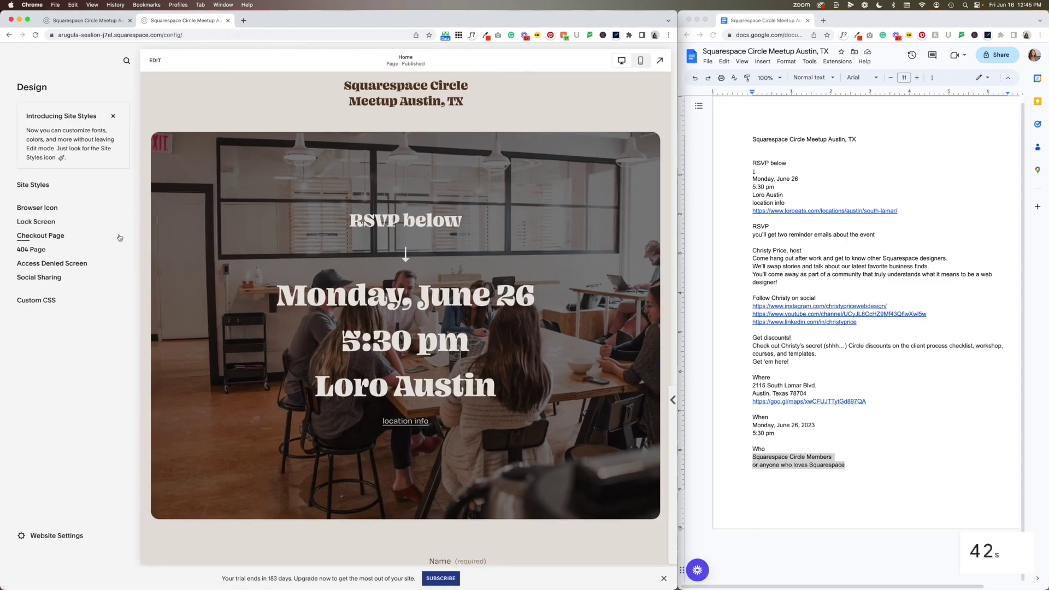
Open SEO Appearance from Marketing, then reopen it by searching settings for 'seo'
left_click(33, 164)
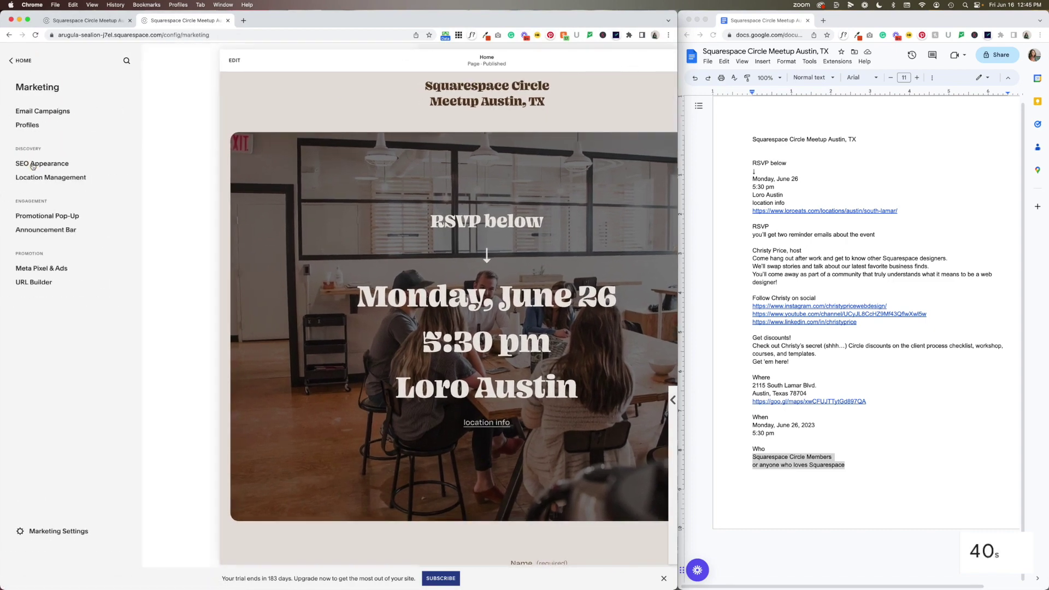
left_click(44, 165)
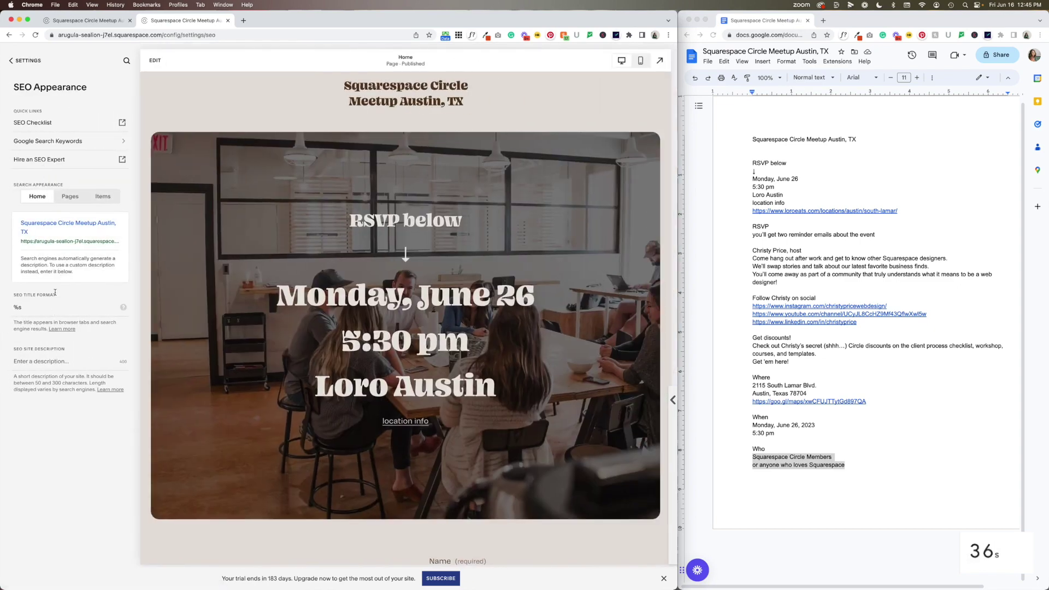
left_click(31, 61)
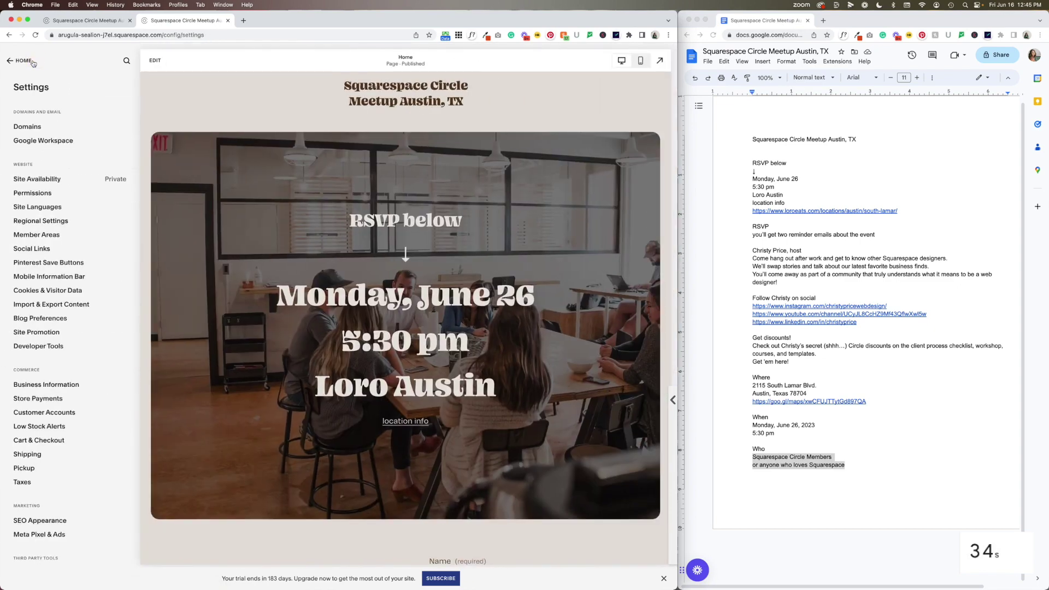
left_click(31, 61)
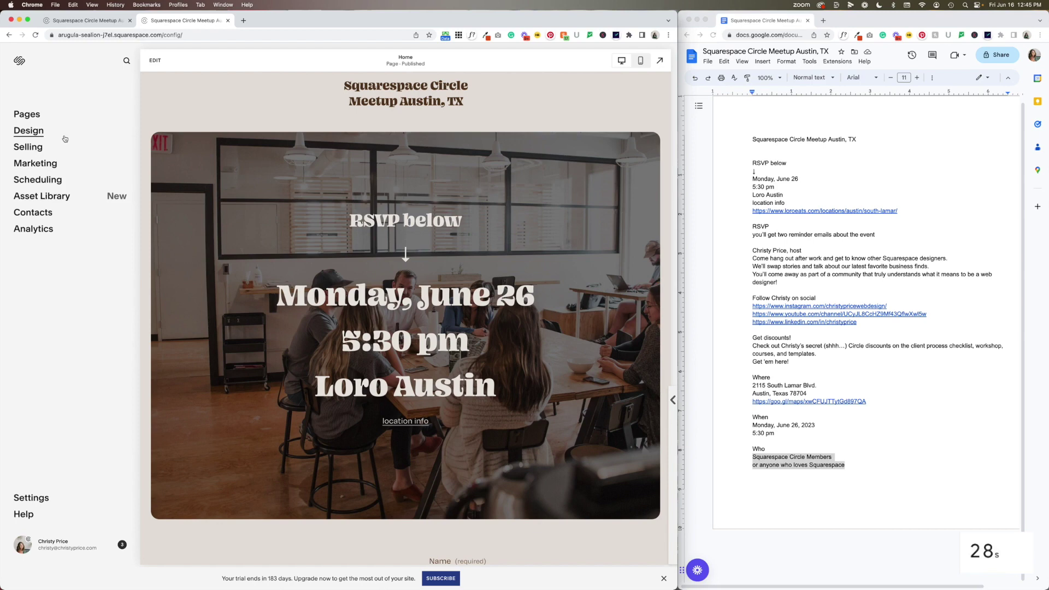
key("/")
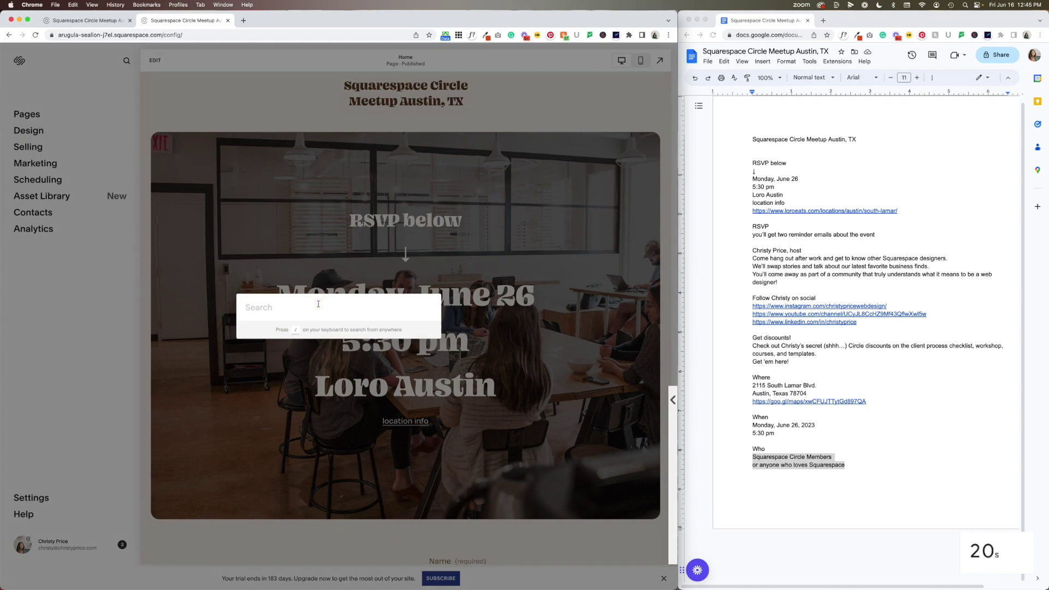
type("seo")
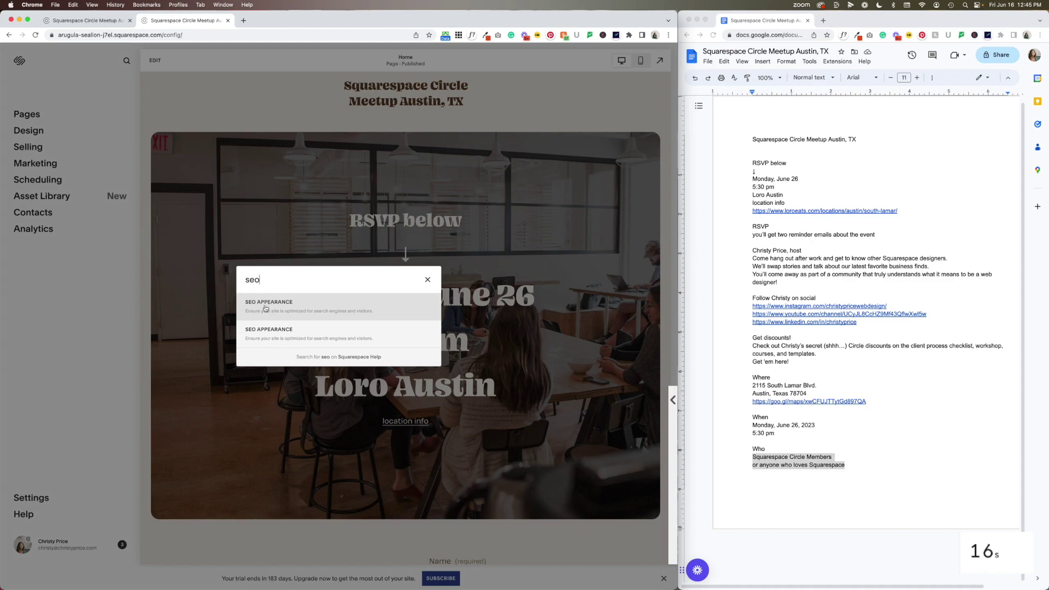
left_click(271, 305)
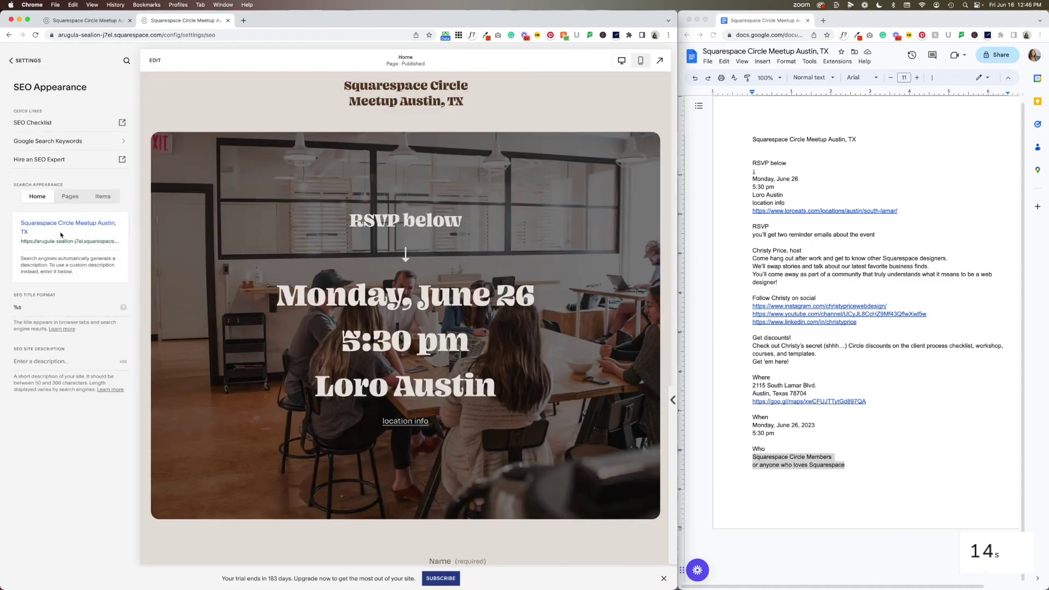
Append ' - June 26, 2023' to the SEO title format and enter the description 'Come meet fellow Squarespace designers in Austin, Texas!'
left_click(43, 307)
type("-")
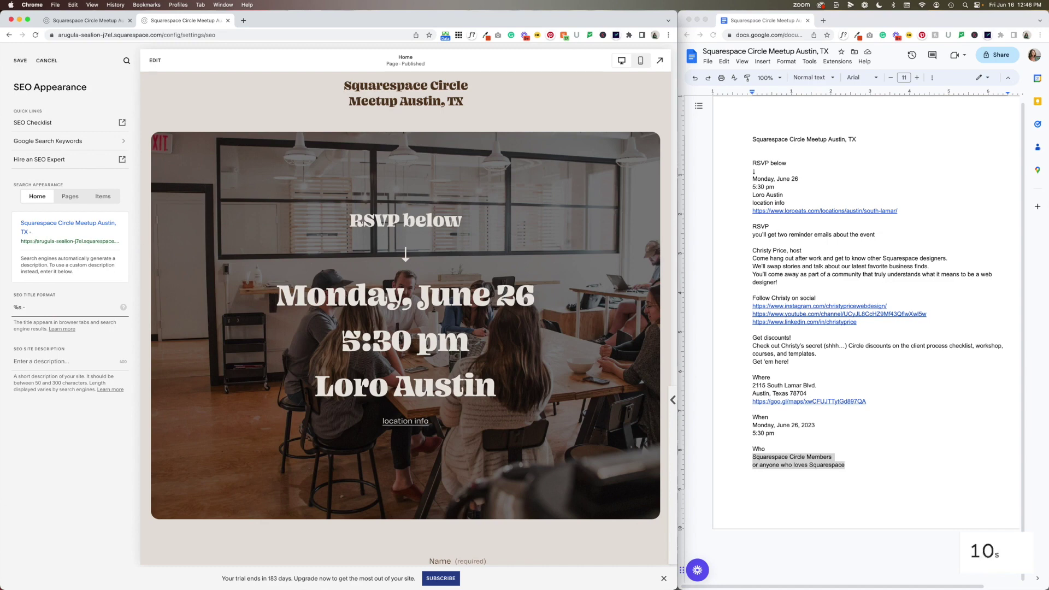
type(" June 26, 2023")
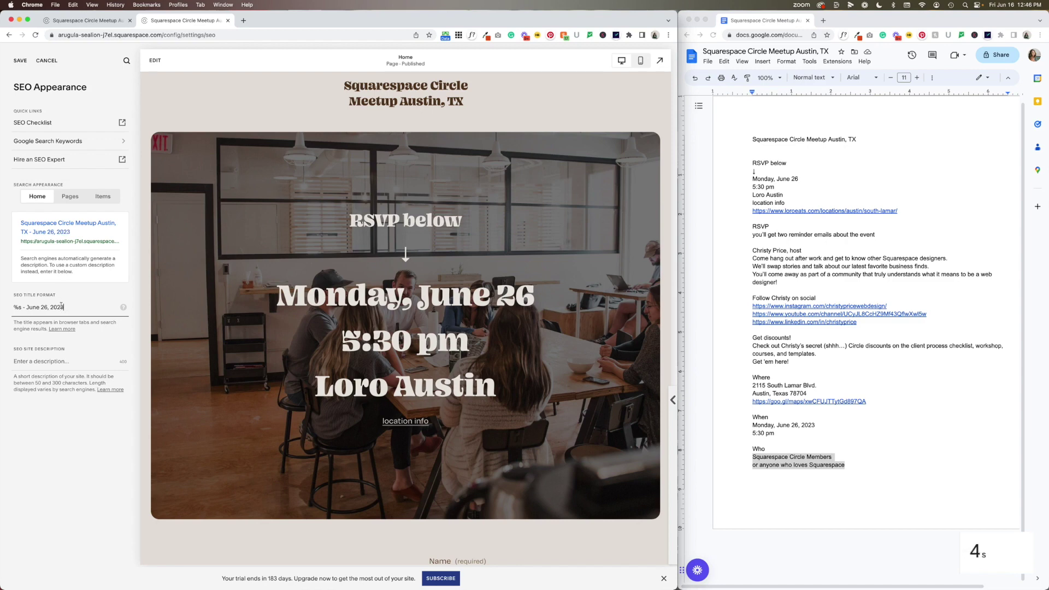
left_click(44, 362)
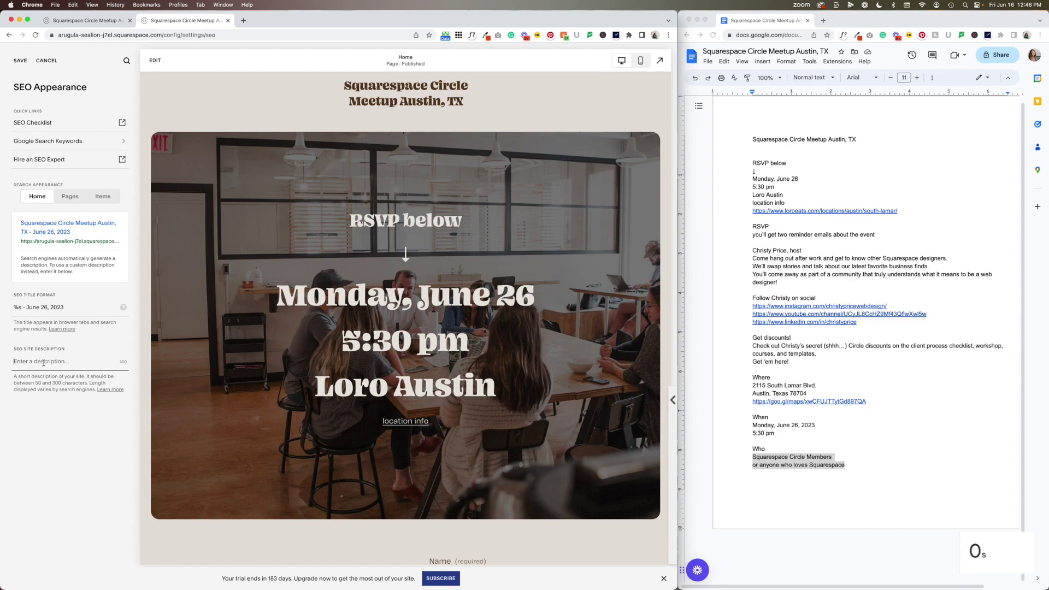
type("Come meet feel")
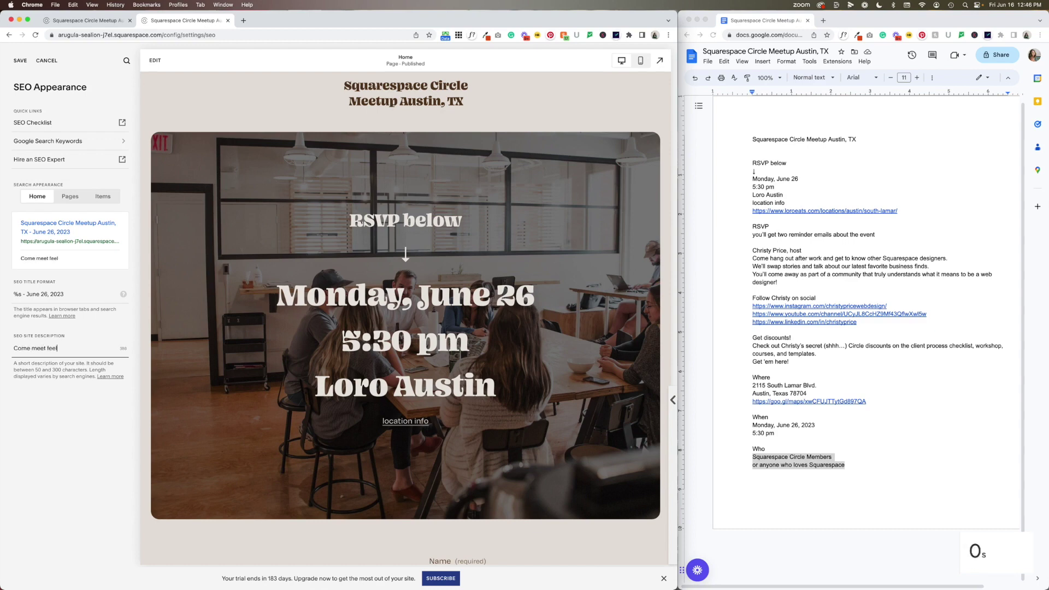
type("ow Squarespacce")
key("BackSpace")
key("BackSpace")
key("BackSpace")
type("e designers in Austin, Texas!")
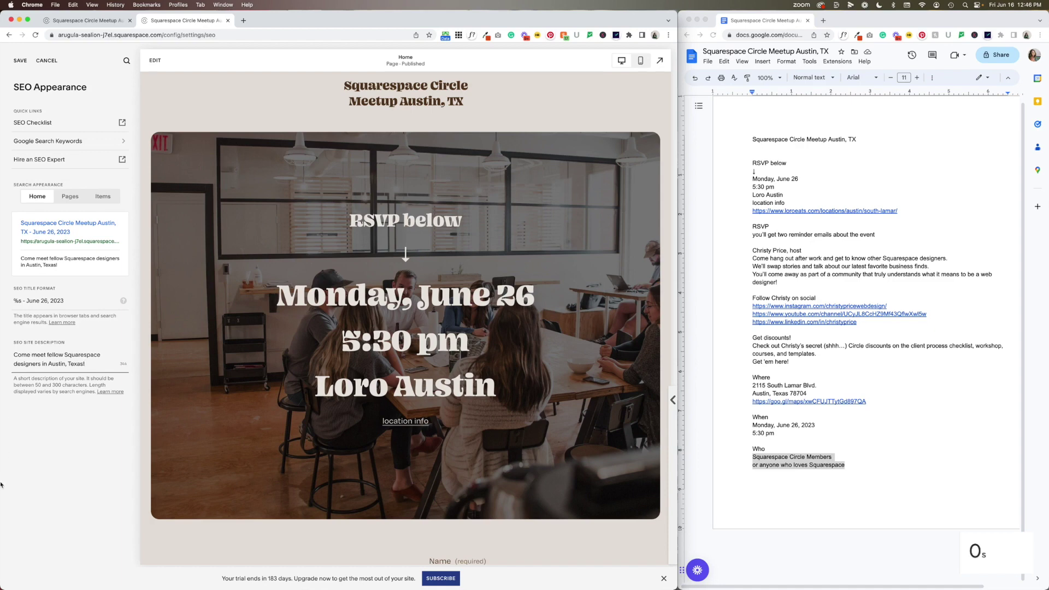
Save the SEO title and description changes and return to the Settings list
left_click(79, 472)
left_click(22, 61)
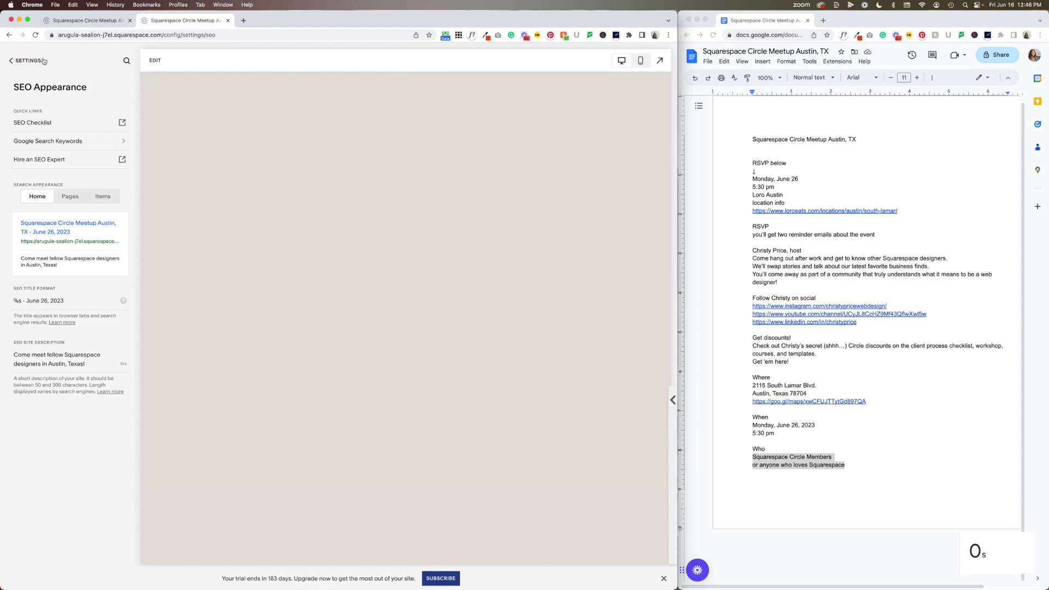
left_click(40, 61)
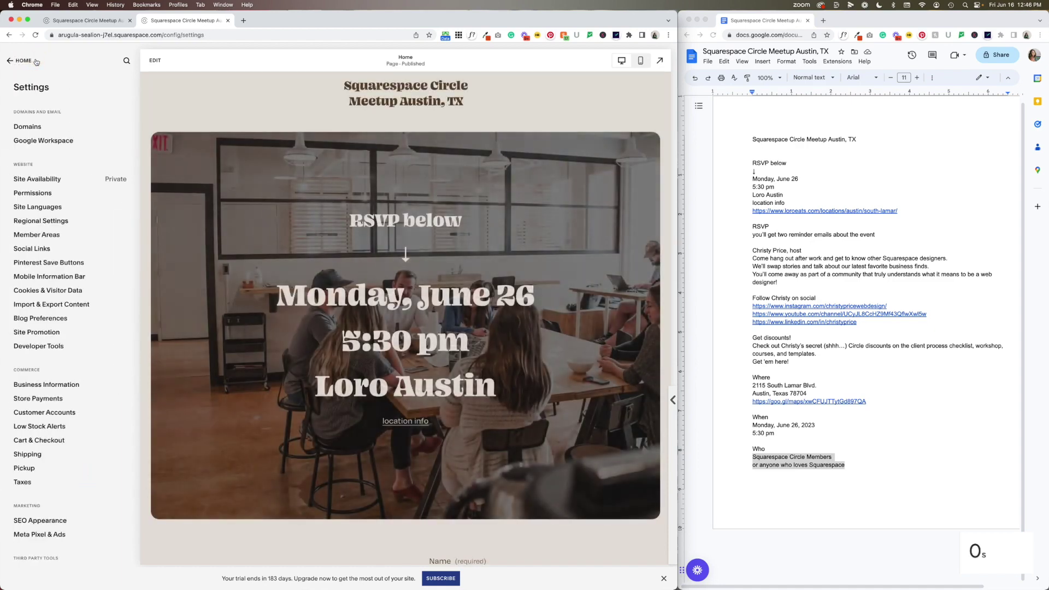